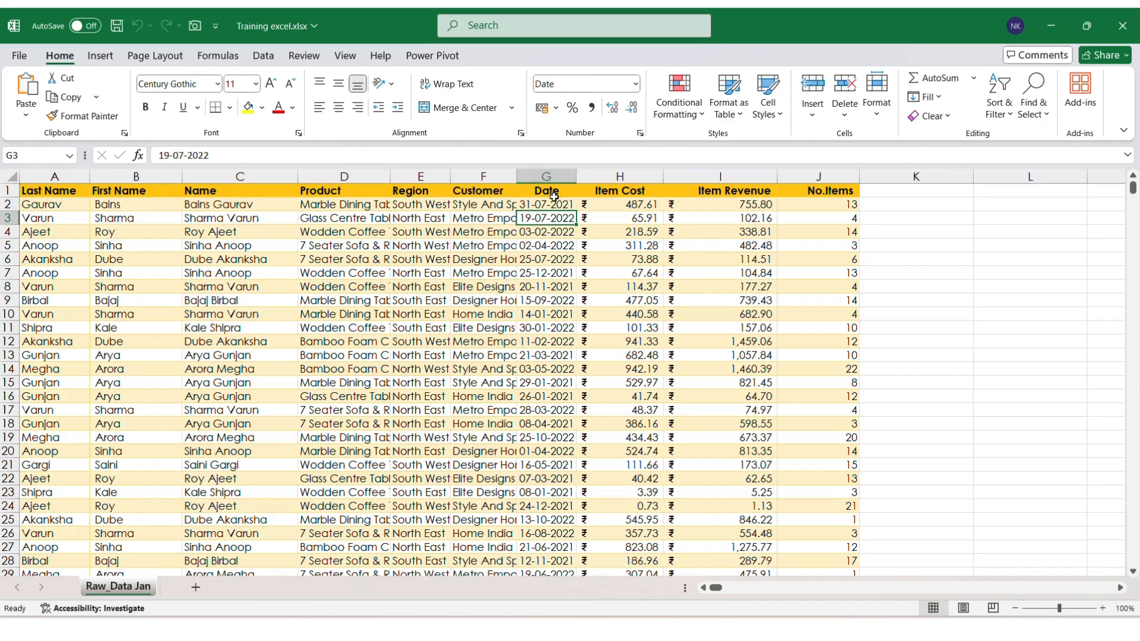
Step: Insert a blank column before Last Name and copy the Date values from column H
click(553, 195)
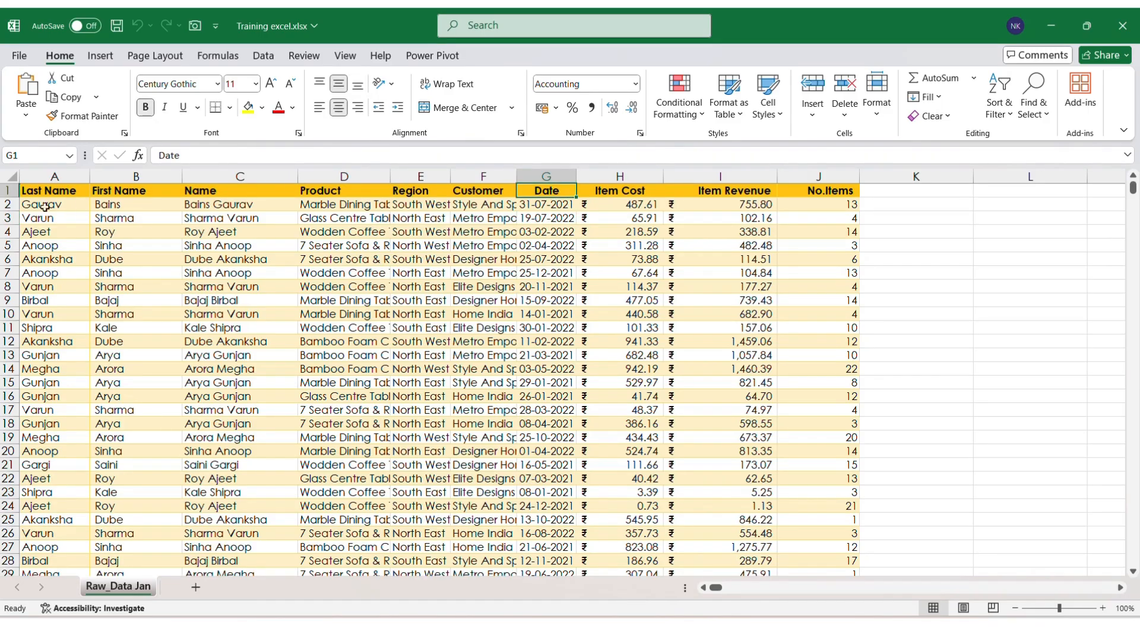
click(41, 173)
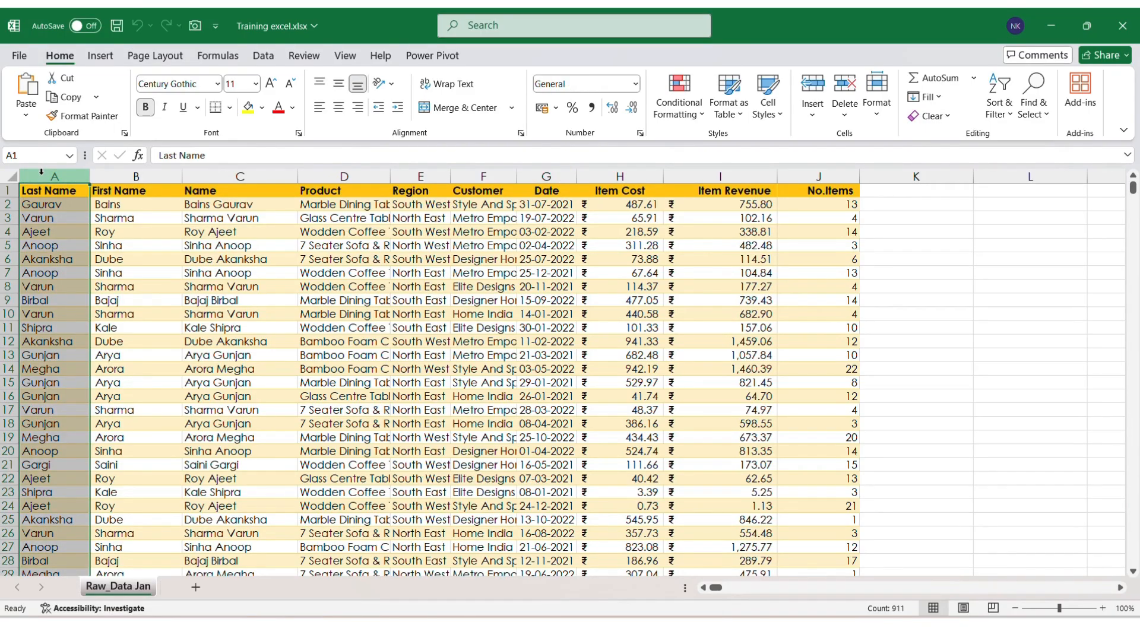
key(ctrl+shift+plus)
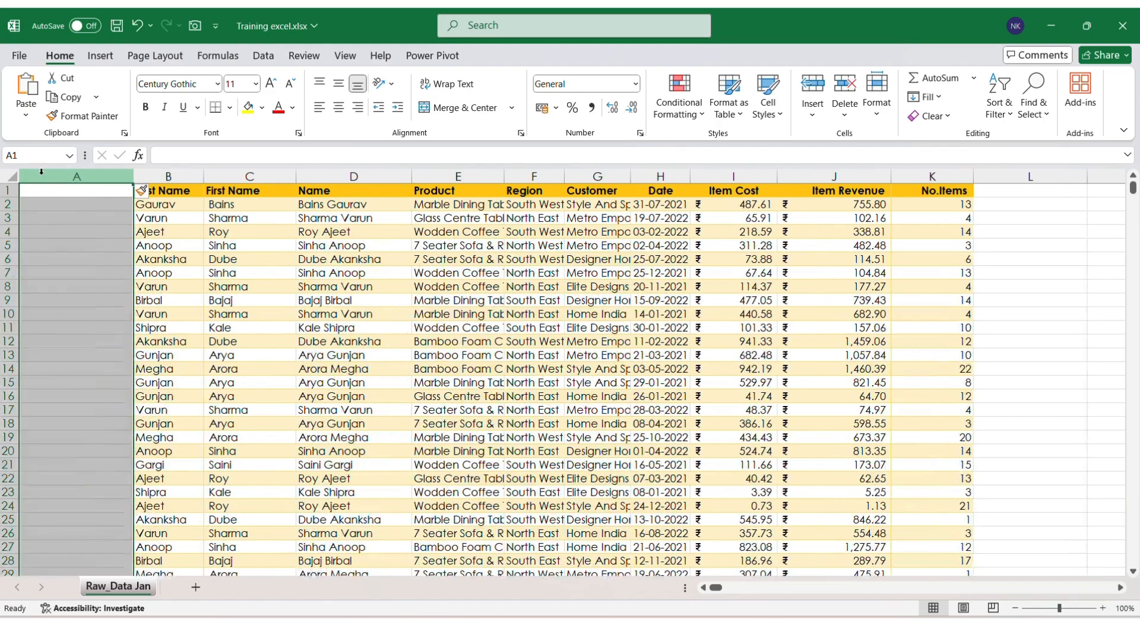
click(64, 190)
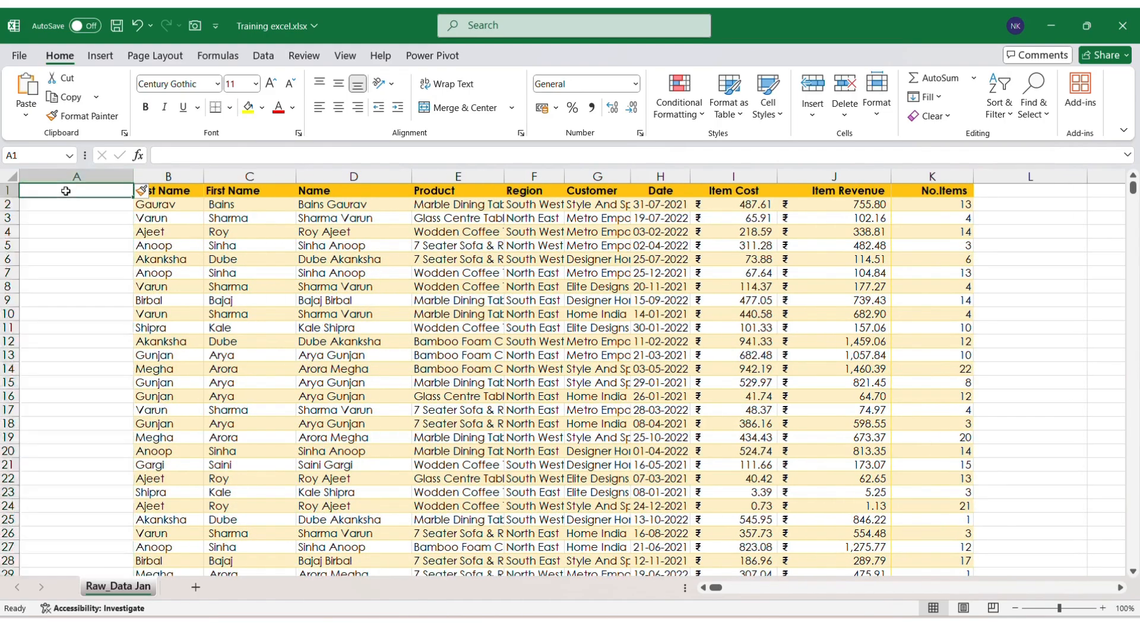
click(666, 190)
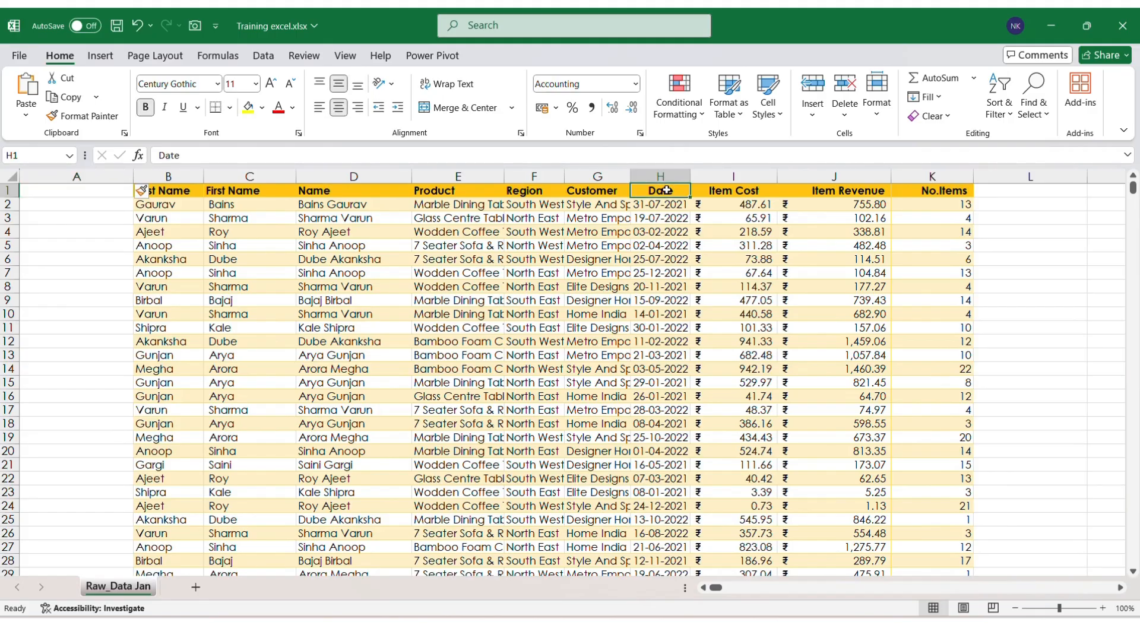
key(ctrl+shift+Down)
key(ctrl+c)
Step: Paste the Date values into column A, then undo the move and cancel the copy
key(ctrl+Up)
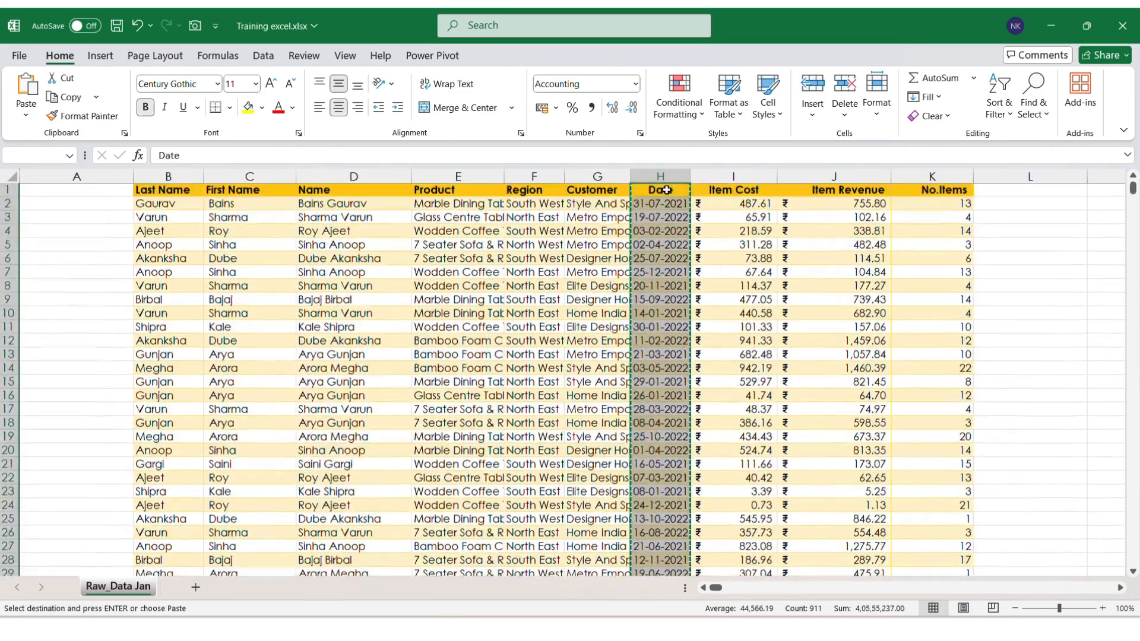
key(Left)
key(ctrl+Left)
key(Left)
key(ctrl+v)
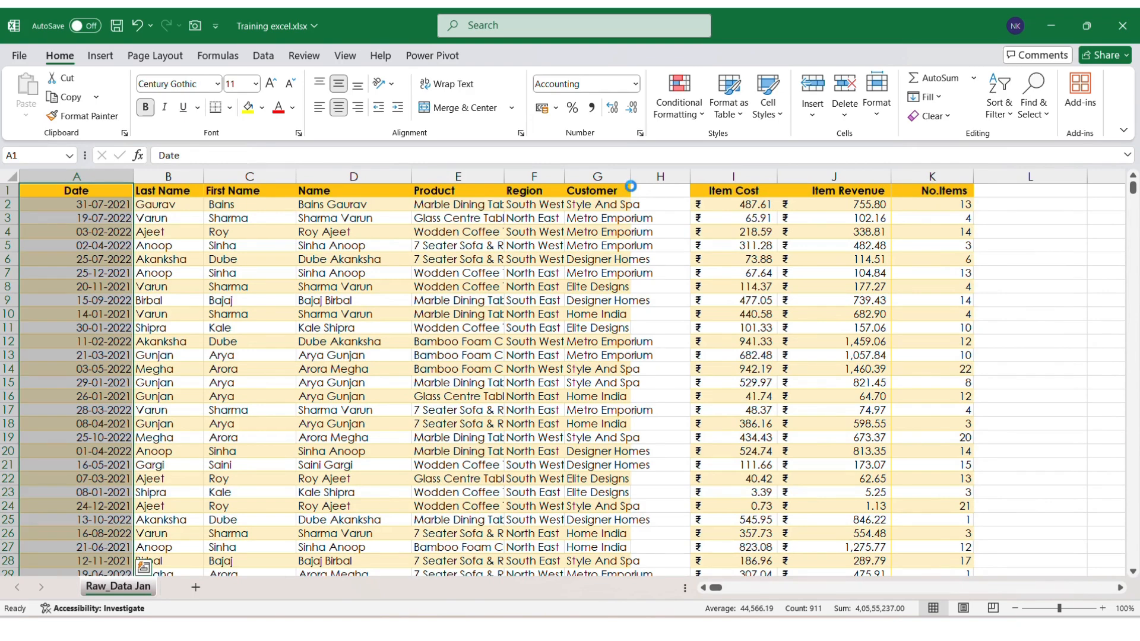
key(ctrl+z)
key(ctrl+z)
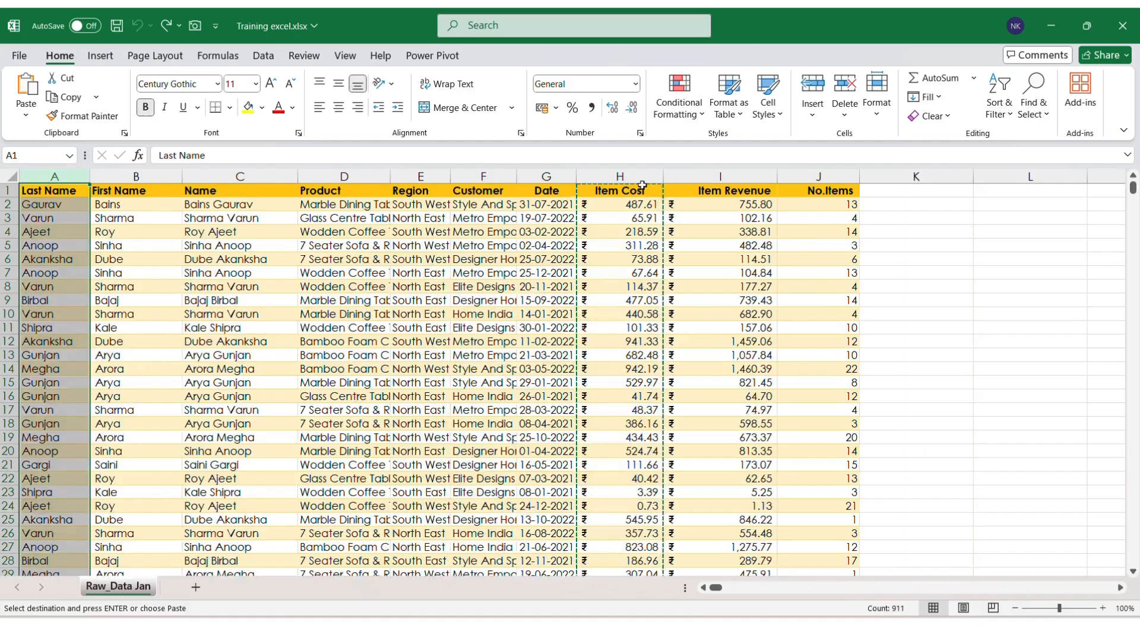
key(Escape)
Step: Enter placeholder words dan, dafa, afaf and asfd in cells L4 through L7
click(984, 238)
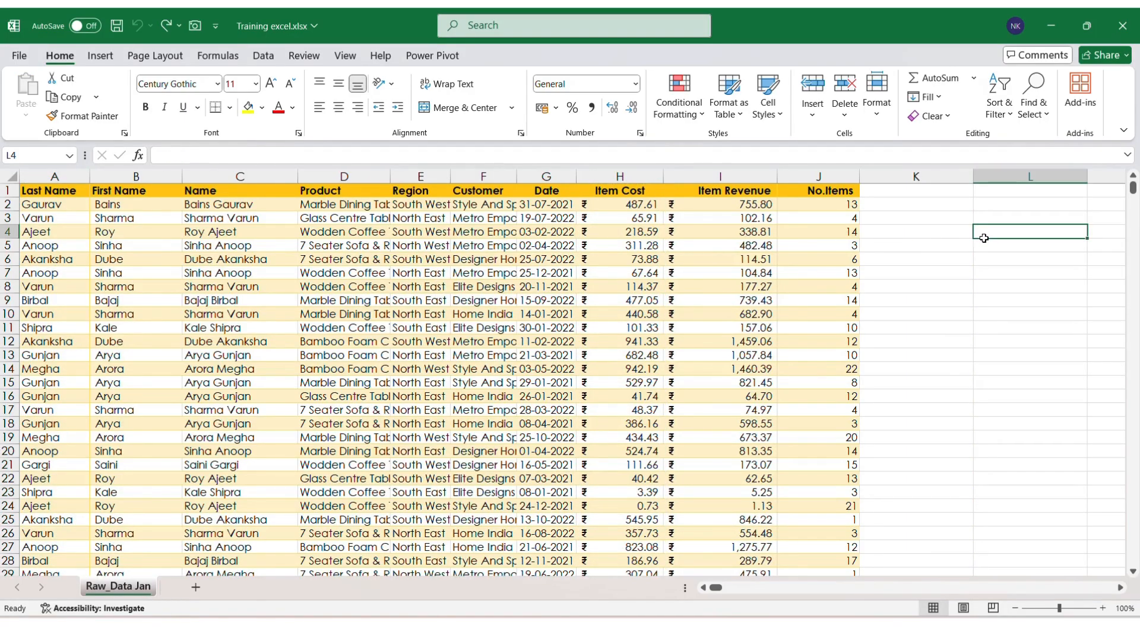
text(dann)
key(Return)
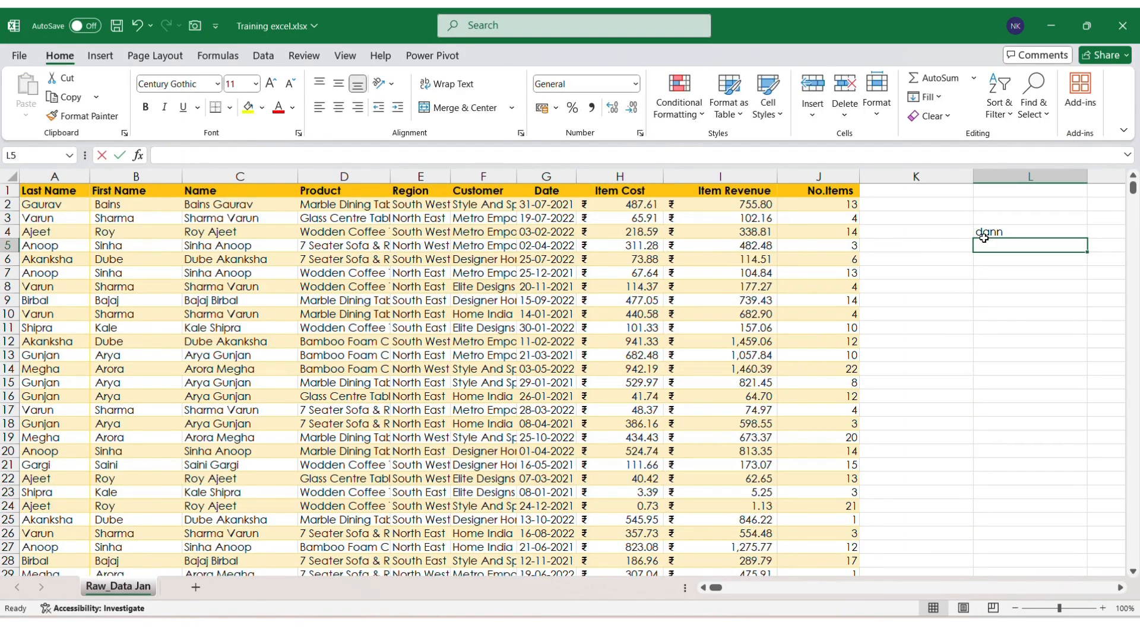
text(dafa)
key(Return)
text(afaf)
key(Return)
text(asfd)
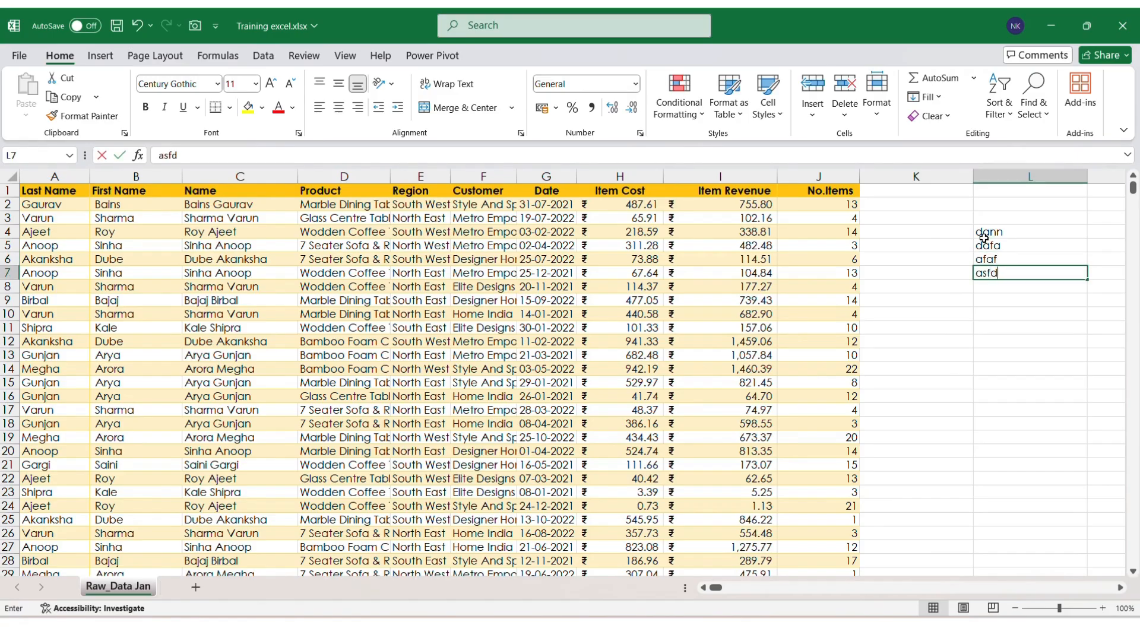
key(Return)
Step: Select rows 4–7 and delete them, then select the Date column G
key(Up)
key(Up)
key(Up)
key(Up)
key(shift+Down)
key(shift+Down)
key(shift+Down)
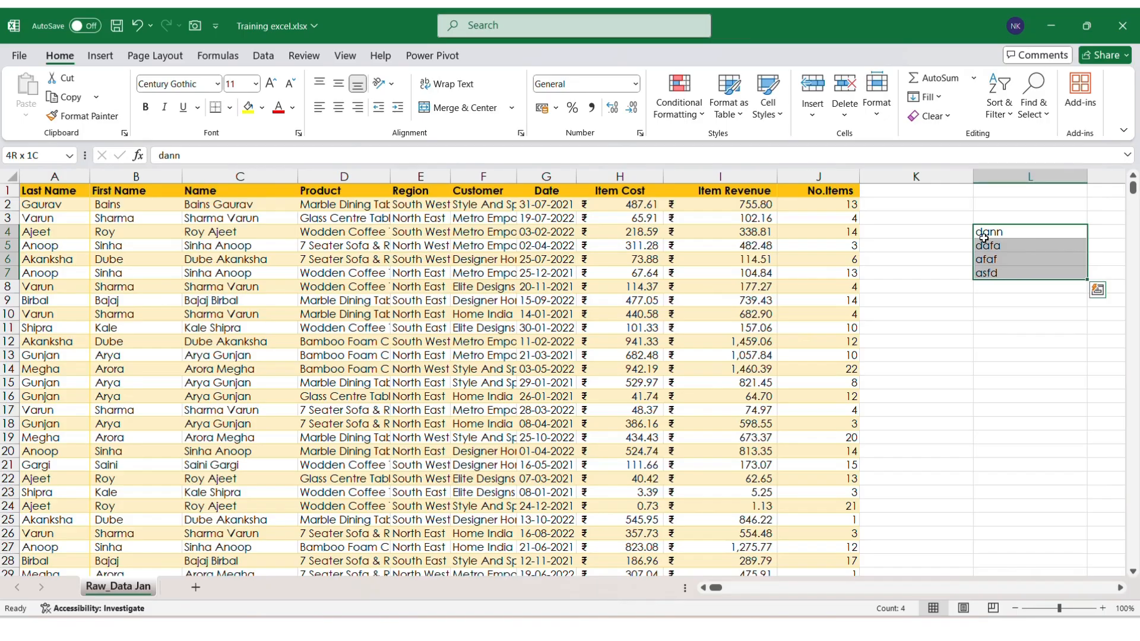
key(shift+space)
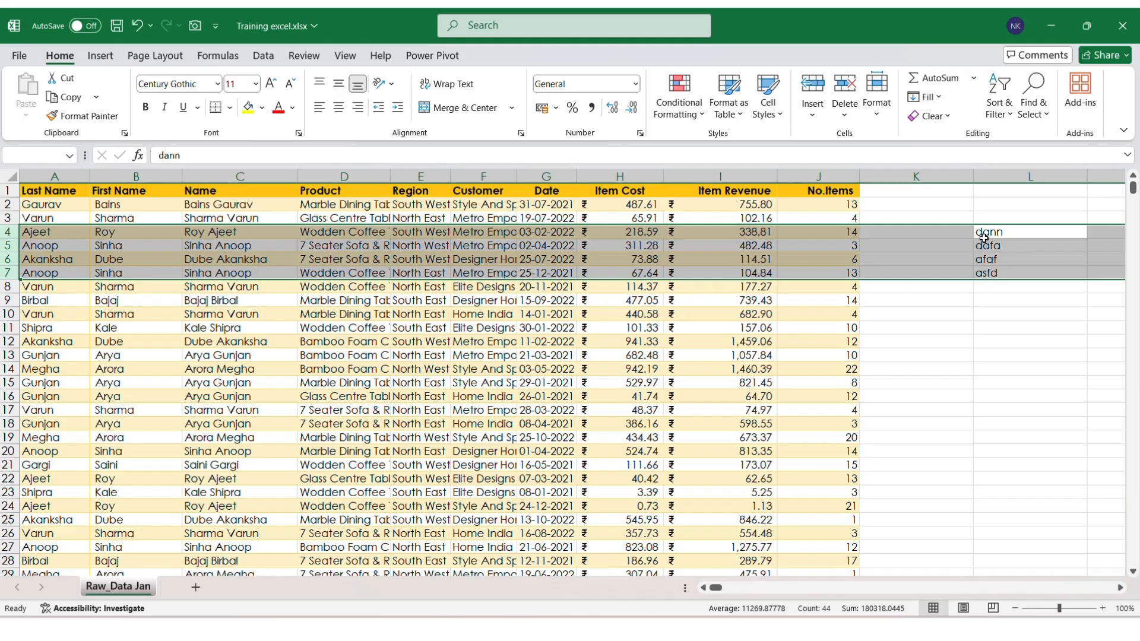
key(ctrl+minus)
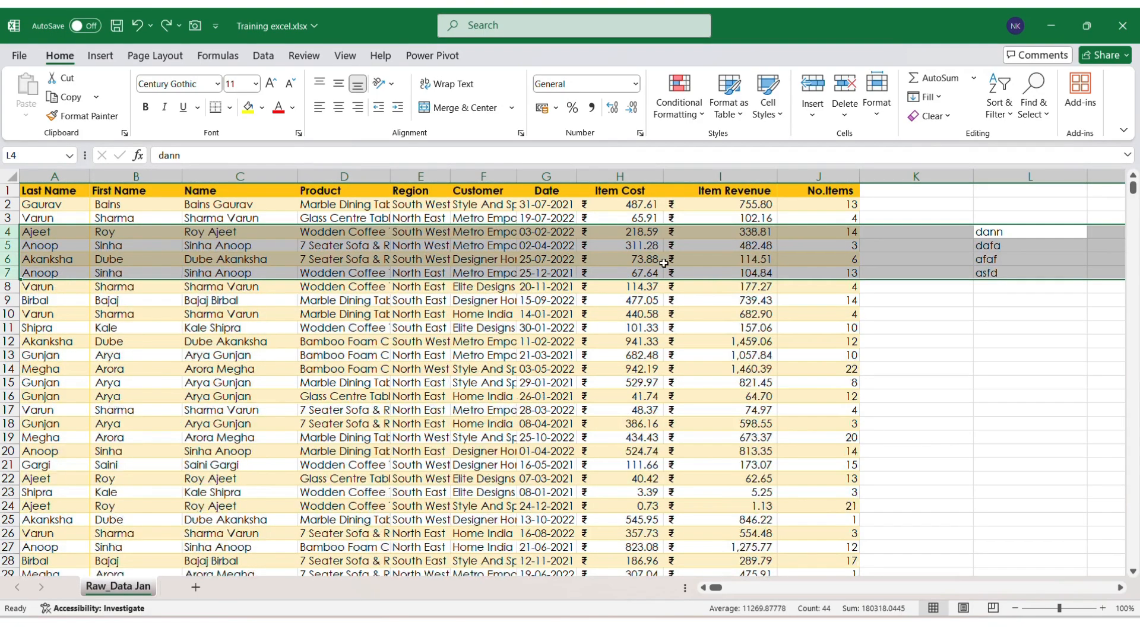
click(816, 268)
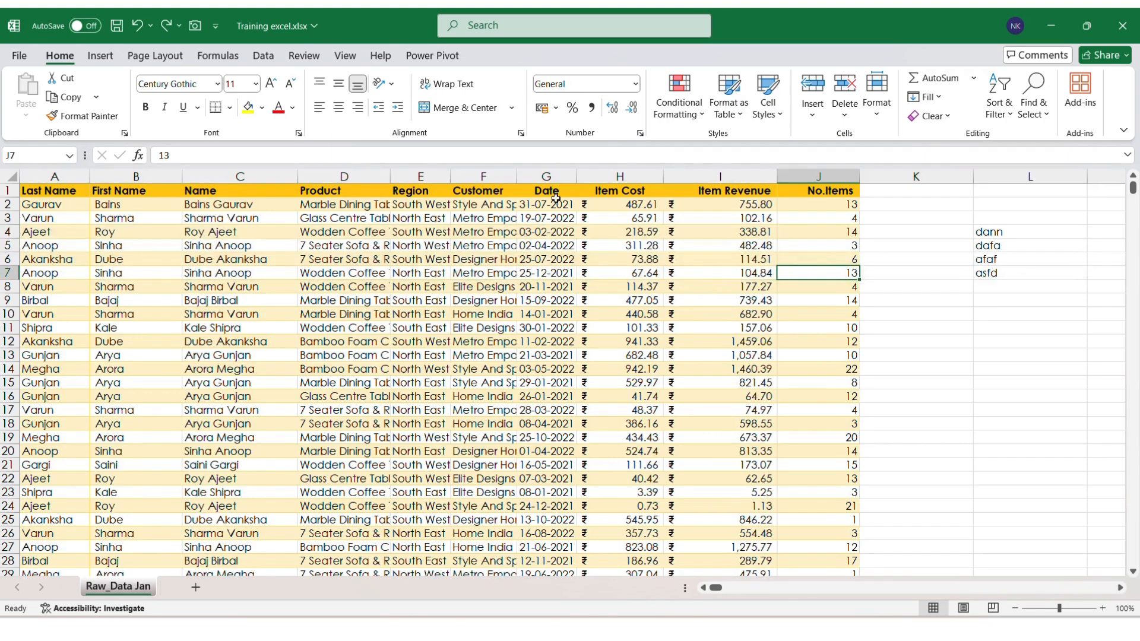
click(547, 175)
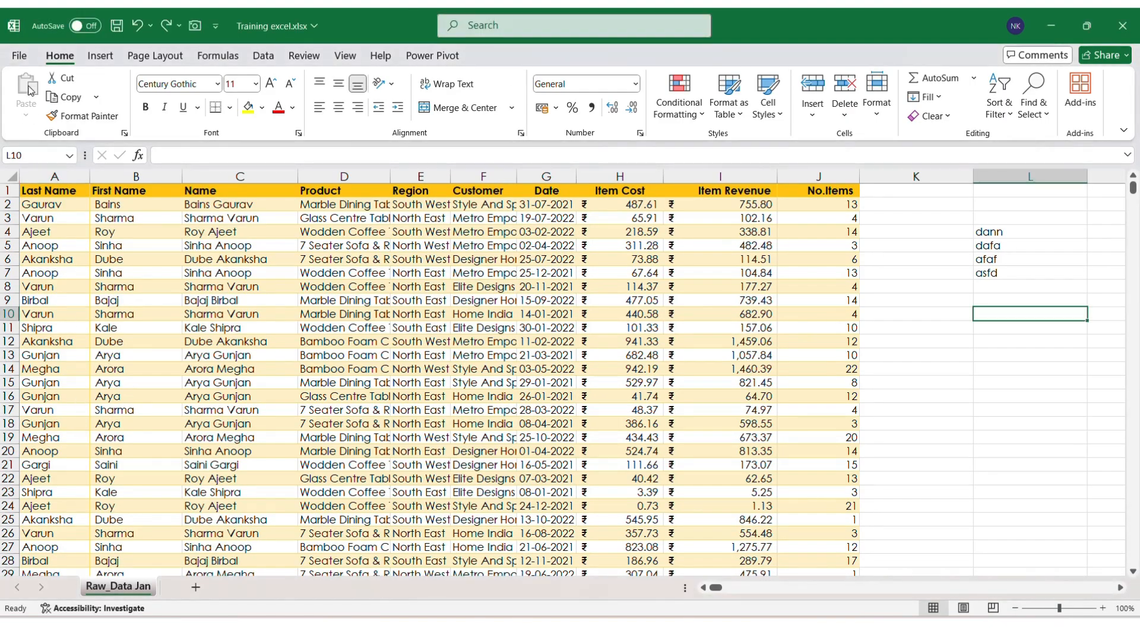
Step: Turn on 'Enable fill handle and cell drag-and-drop' in Excel's Advanced options
click(19, 58)
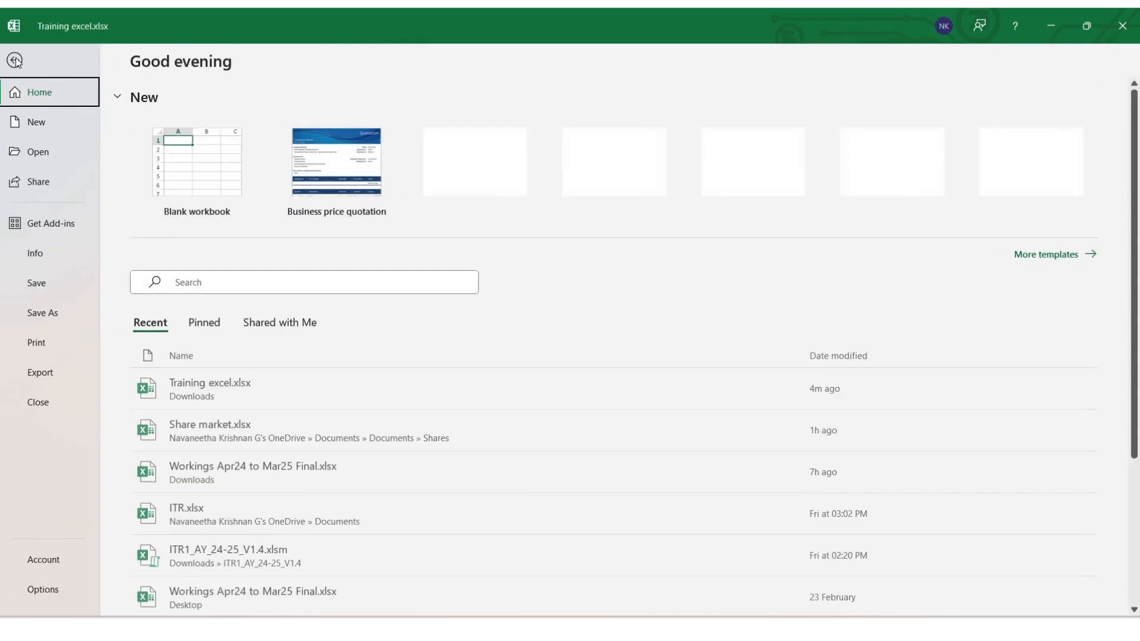
click(46, 599)
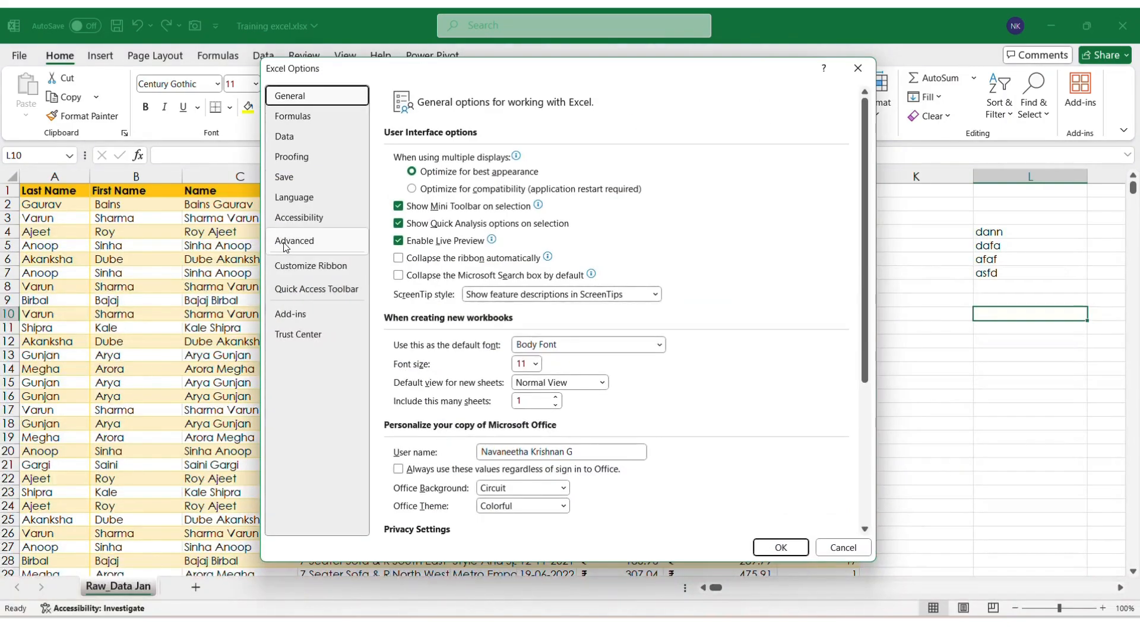
click(285, 246)
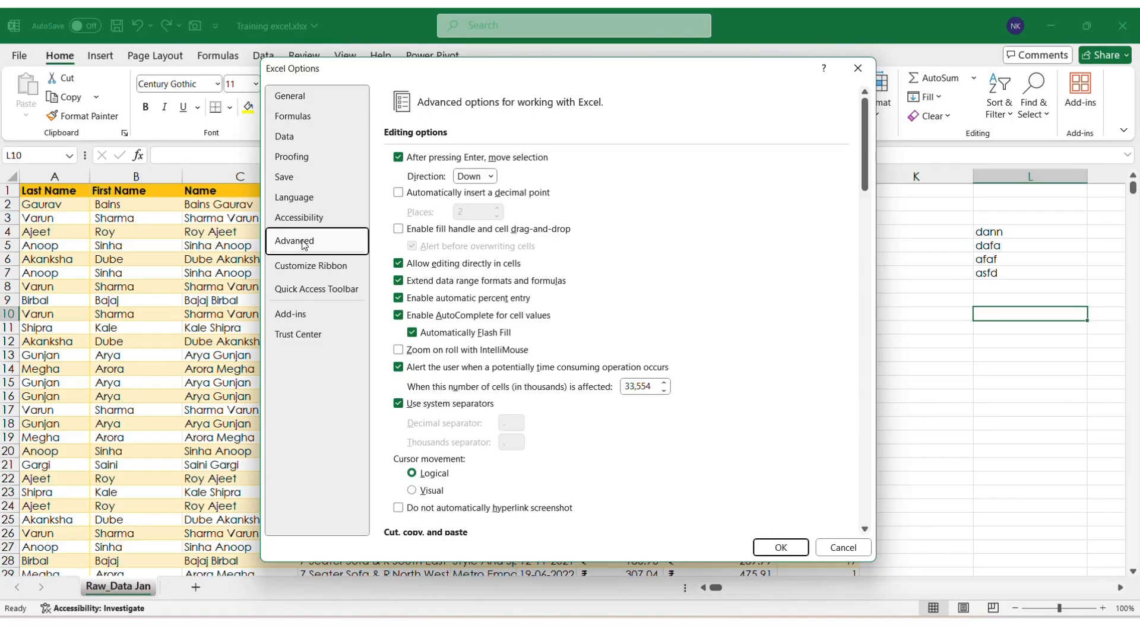
click(398, 229)
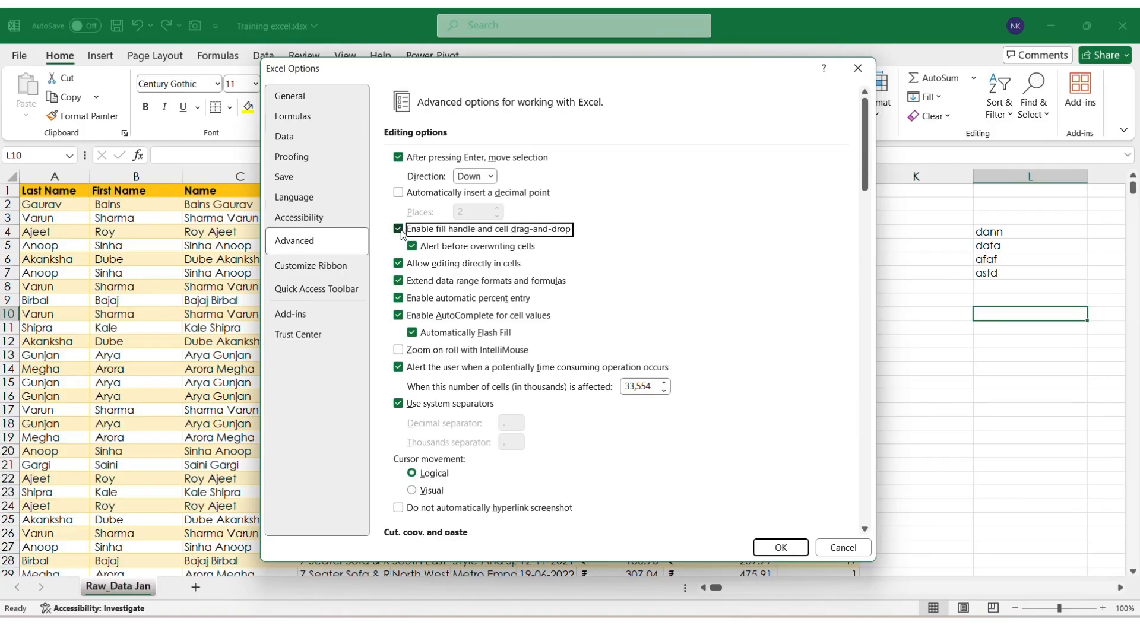
click(768, 546)
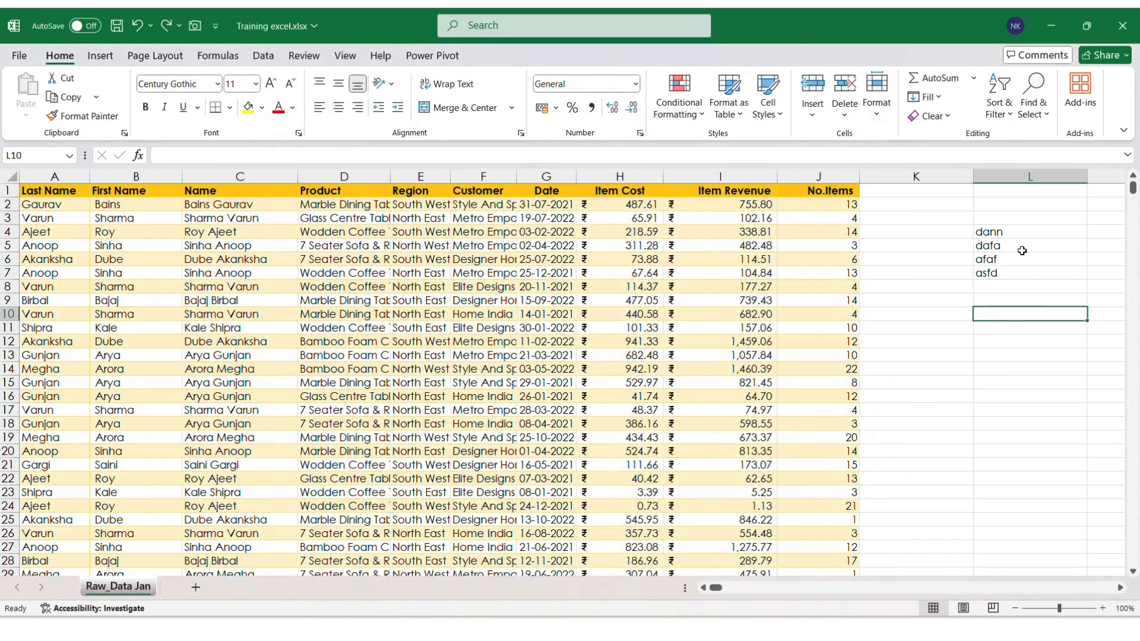
Step: Select L4:L7 and drag the fill handle upward over them to erase the four entries
click(1011, 235)
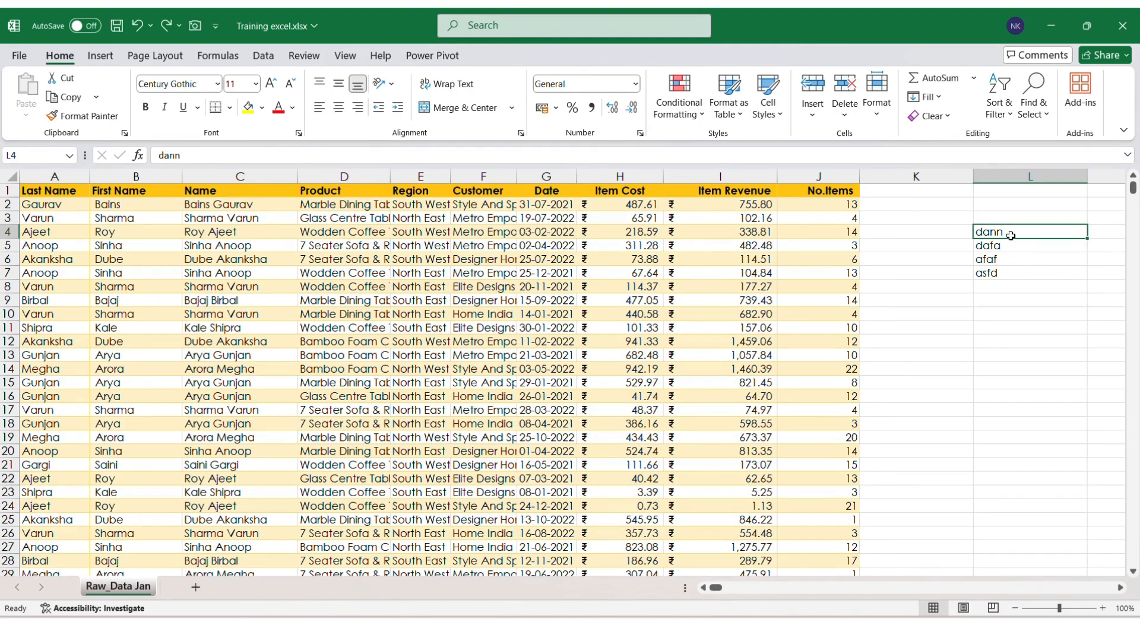
key(ctrl+shift+Down)
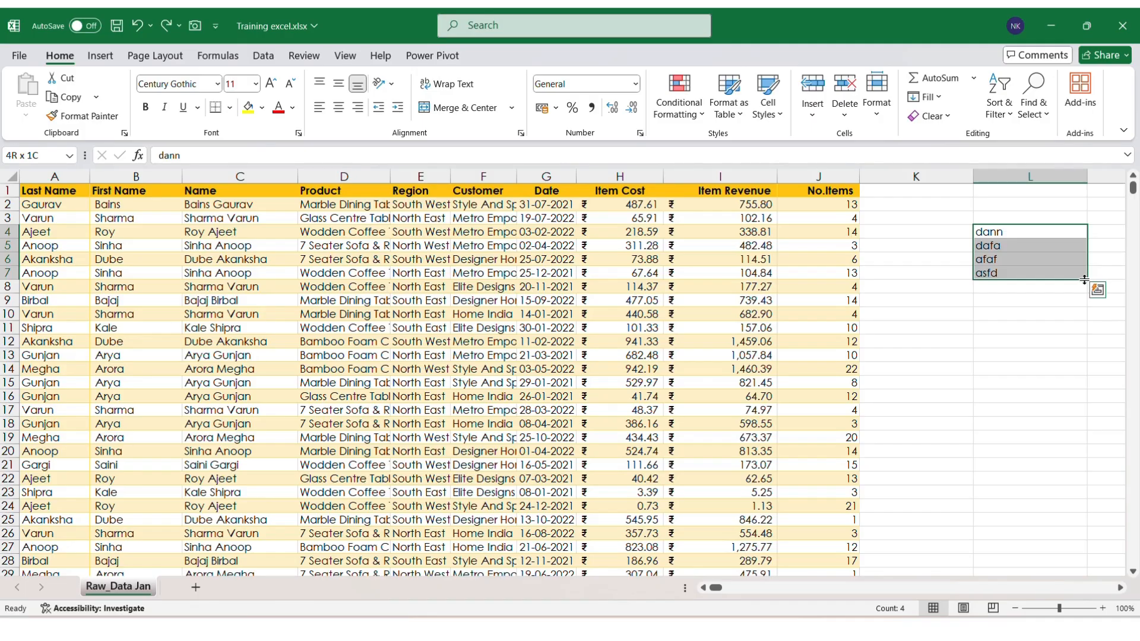
drag(1083, 279, 1086, 232)
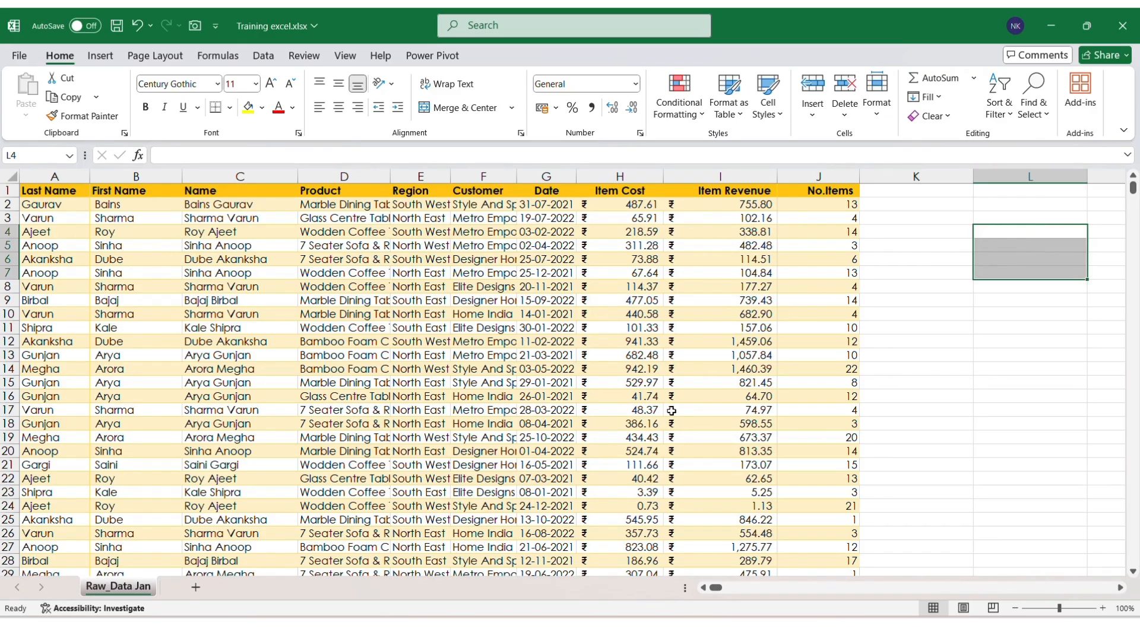
Step: Move the Date column from G to the front of the table in column A
click(547, 260)
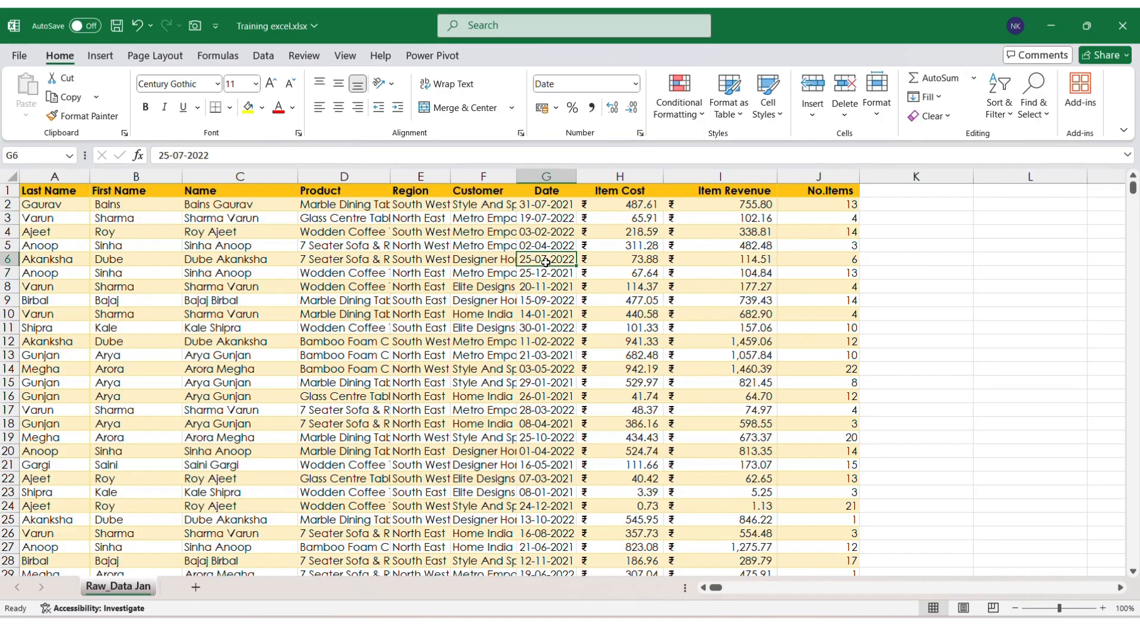
click(546, 176)
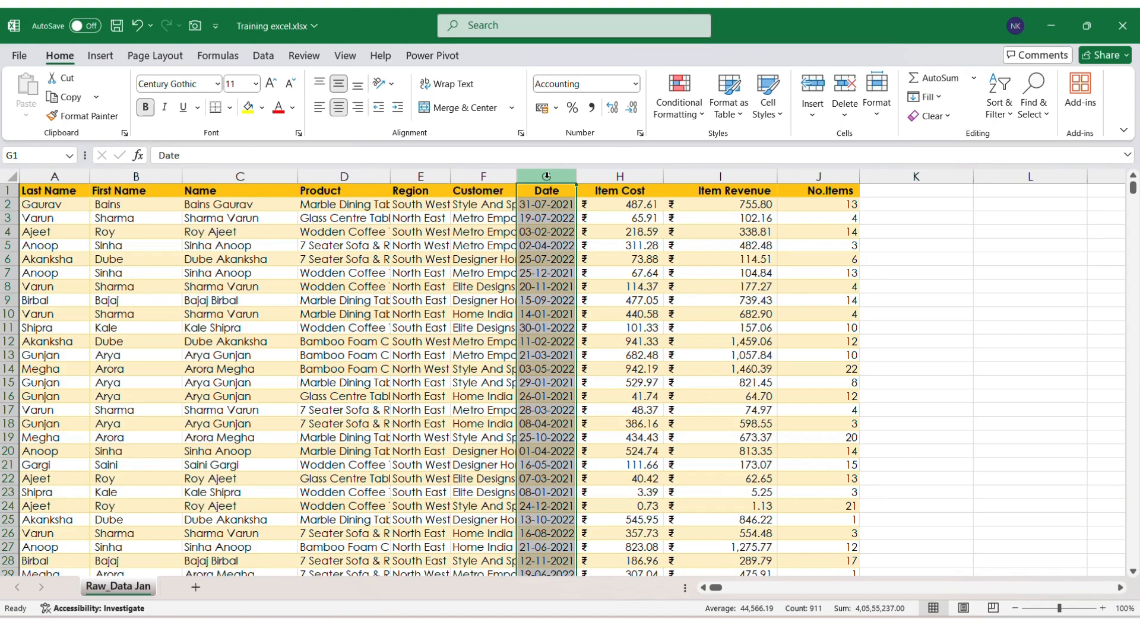
key(ctrl+1)
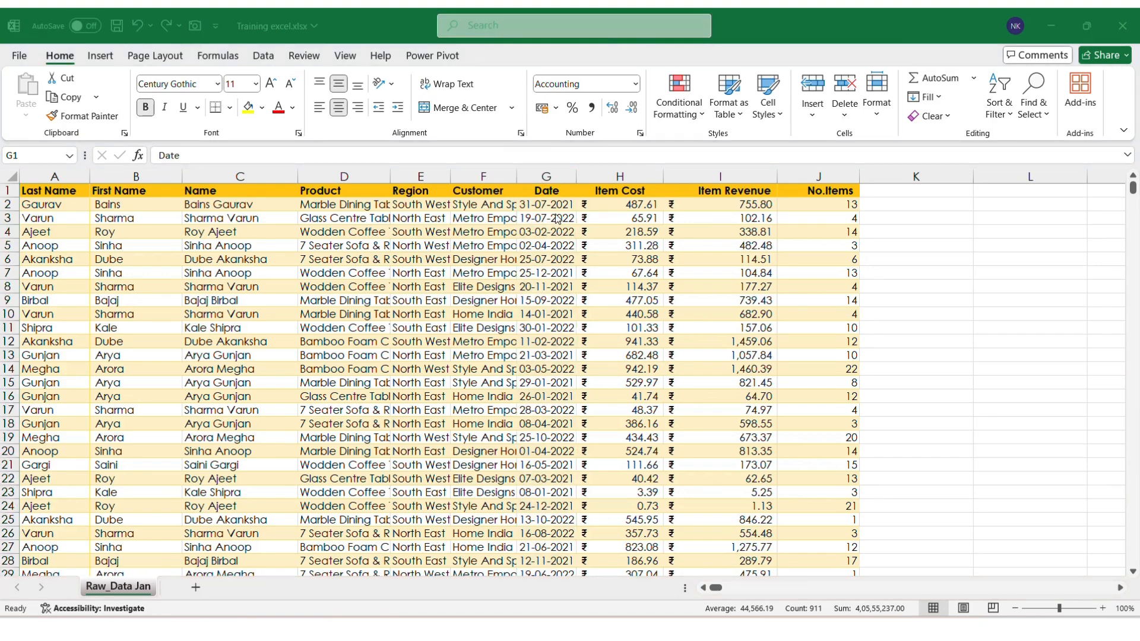
click(546, 177)
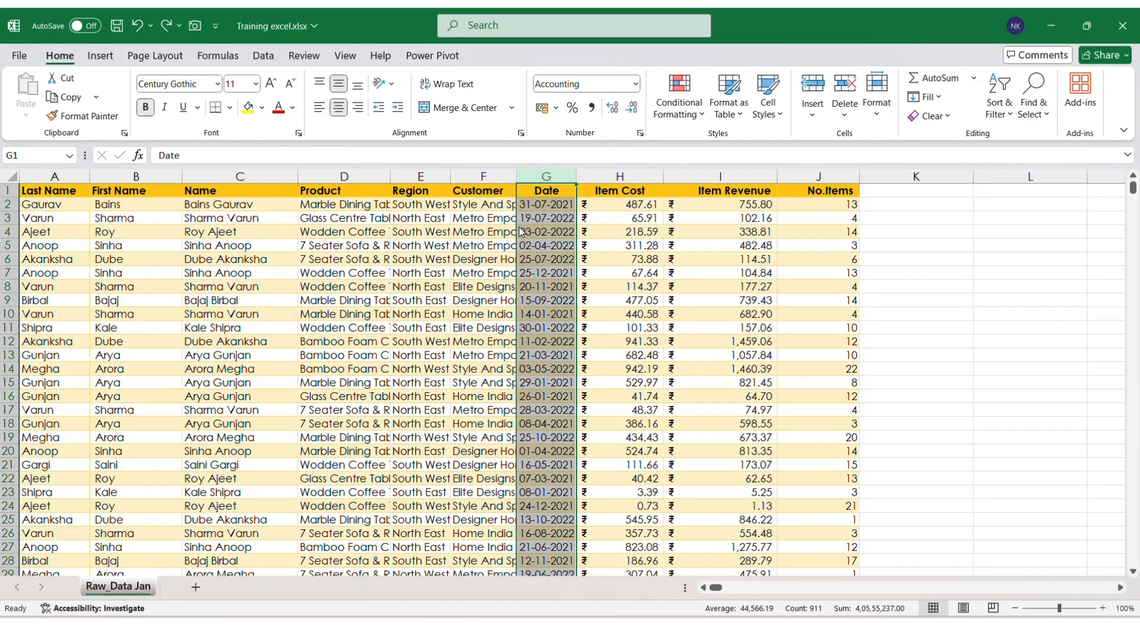
drag(520, 230, 49, 208)
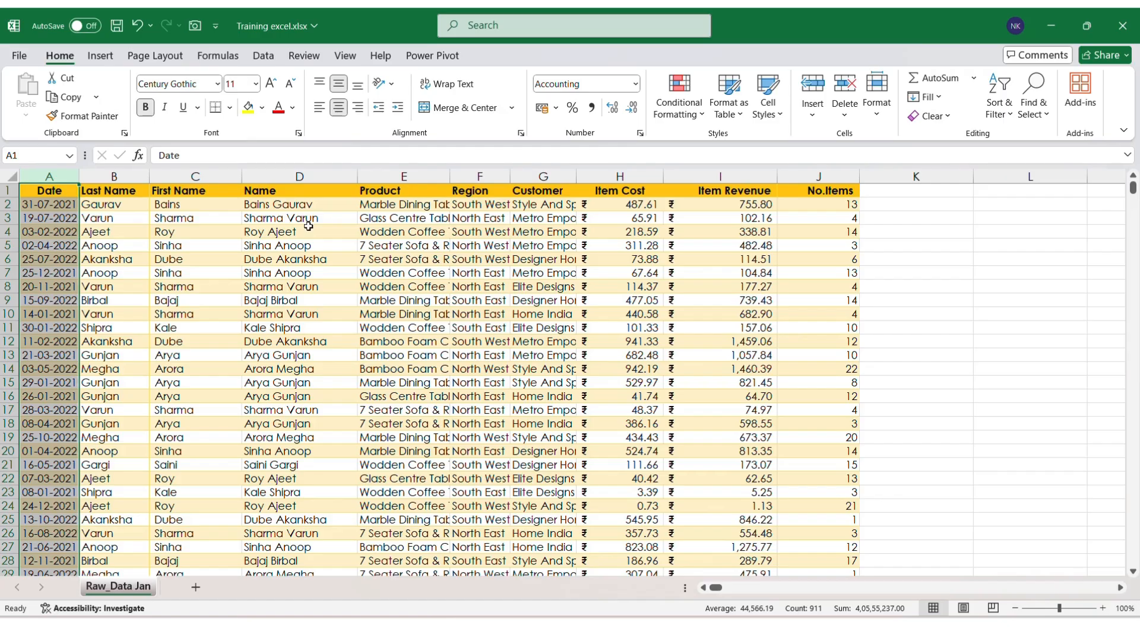
Step: Move the No.Items column from J into column H, ahead of Item Cost
click(828, 172)
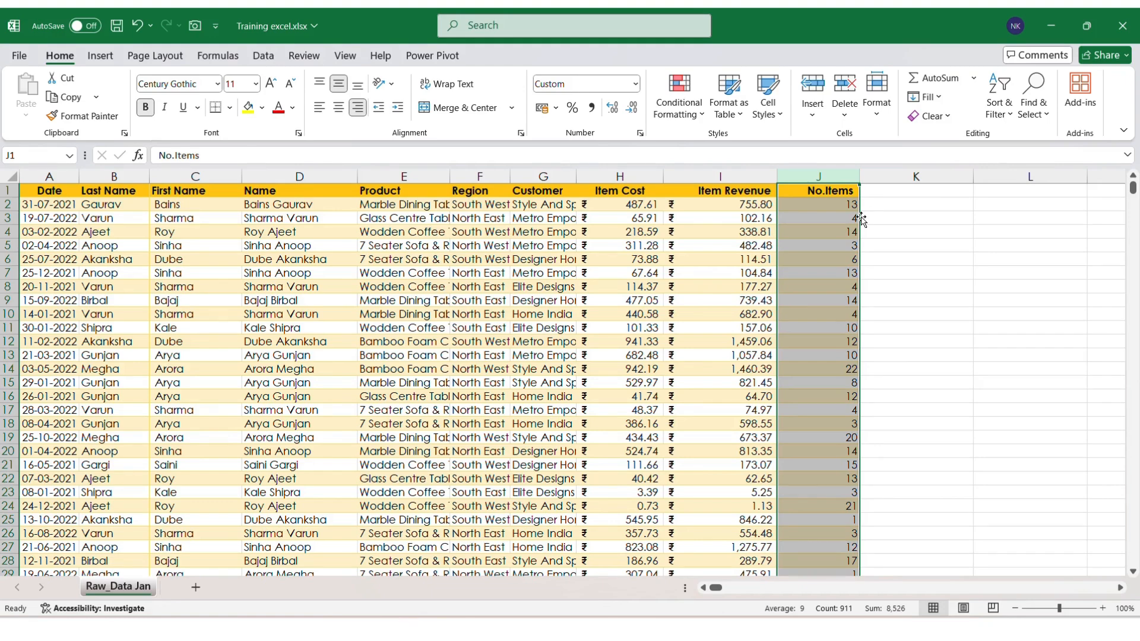
drag(860, 216, 598, 218)
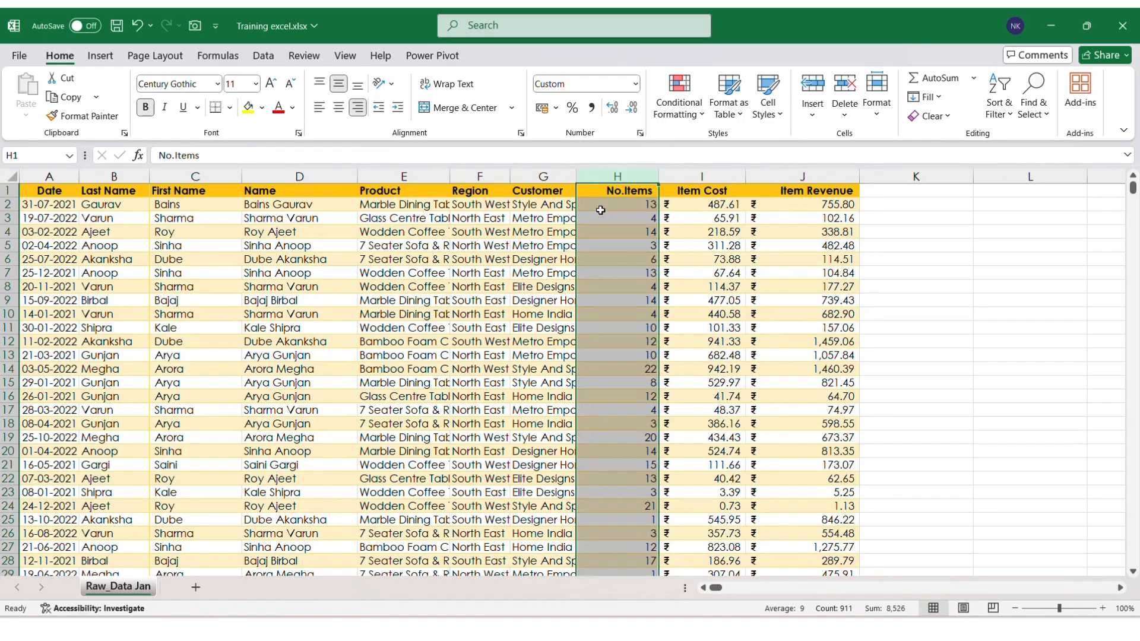
click(611, 192)
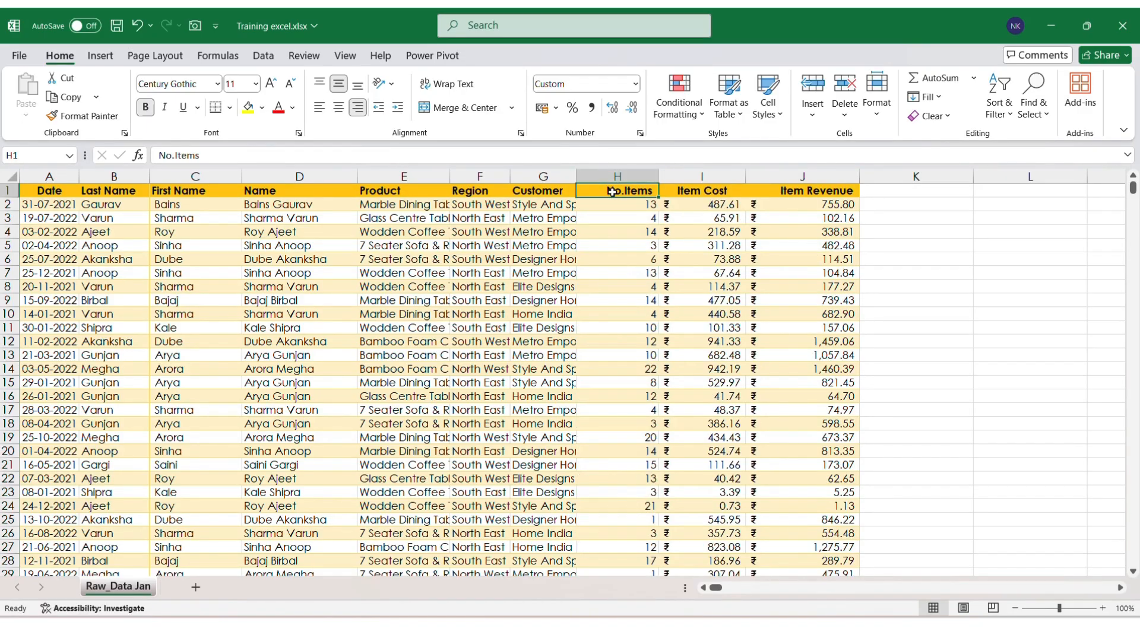
click(489, 40)
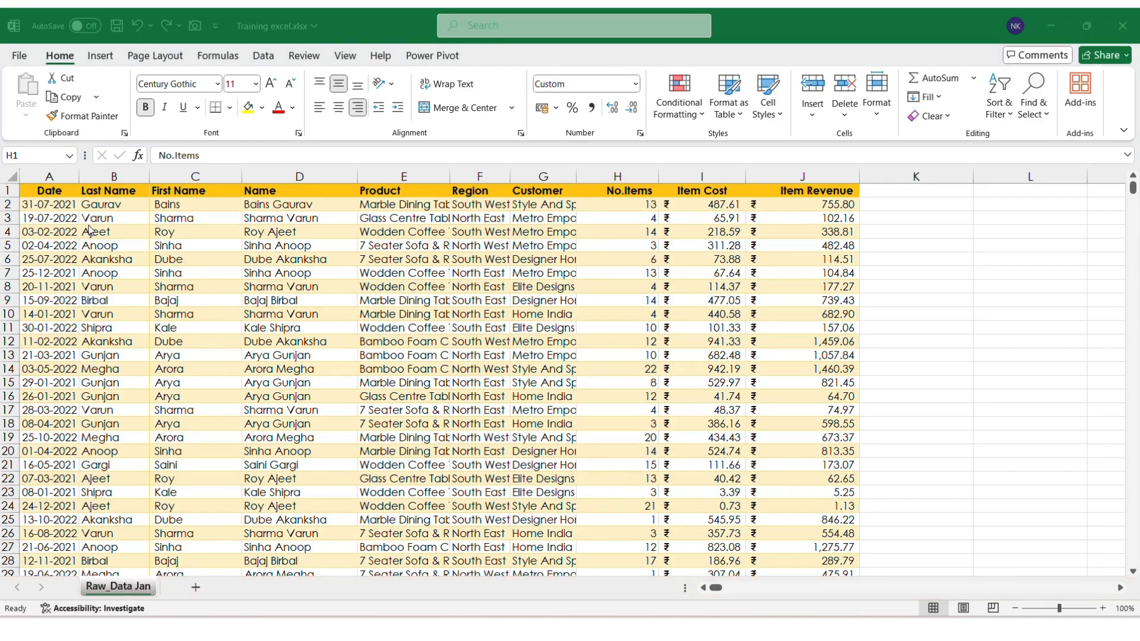
Step: Jump to the last data row and back to the header to check the range
click(54, 195)
click(53, 195)
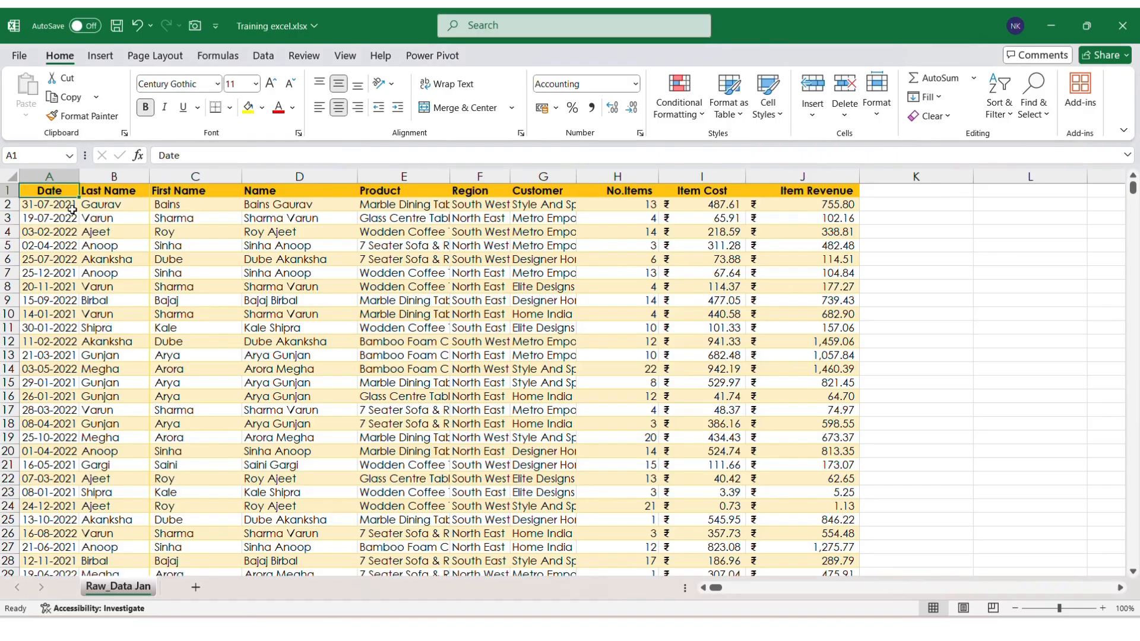
click(94, 237)
key(ctrl+Down)
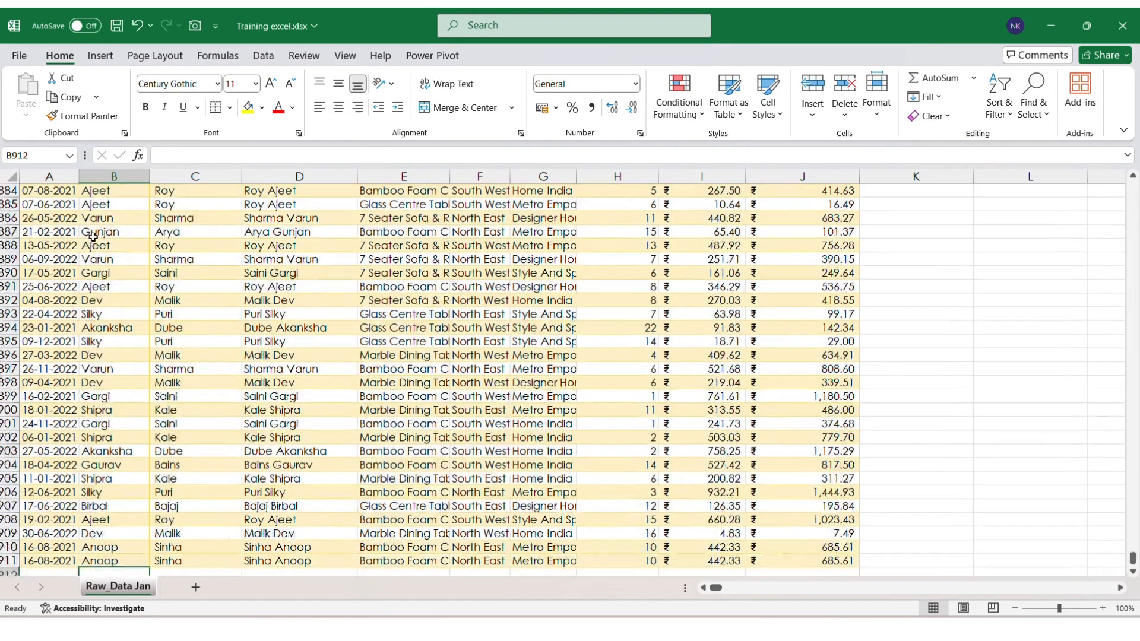
key(ctrl+Up)
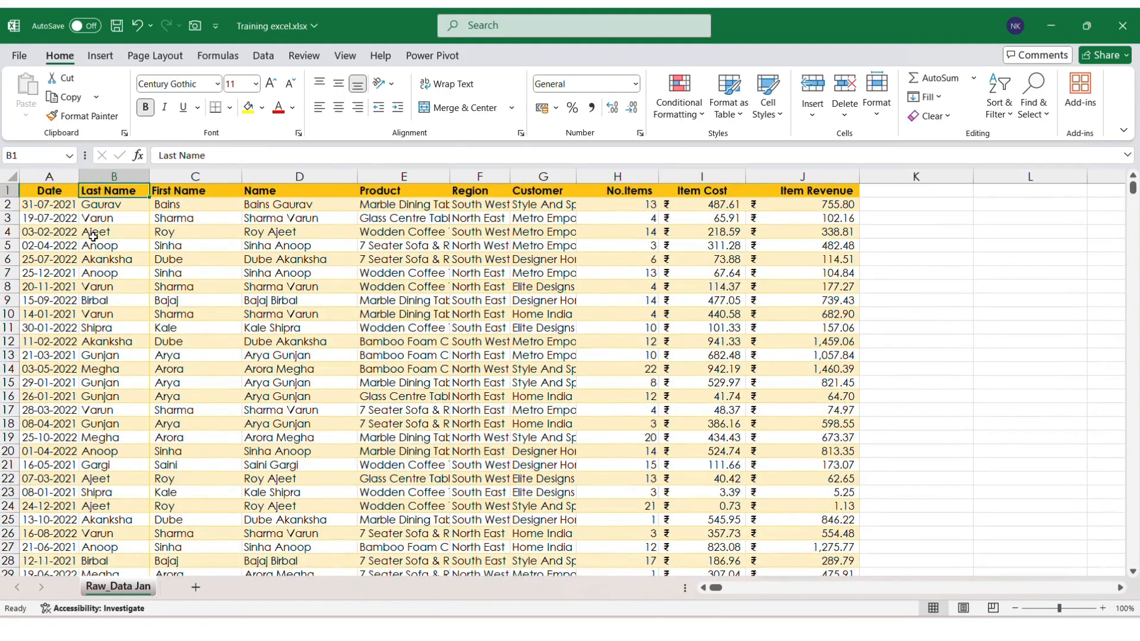
Step: Insert a PivotTable on a new sheet, outside the Data Model, with Name in Rows and Item Revenue in Values
click(100, 55)
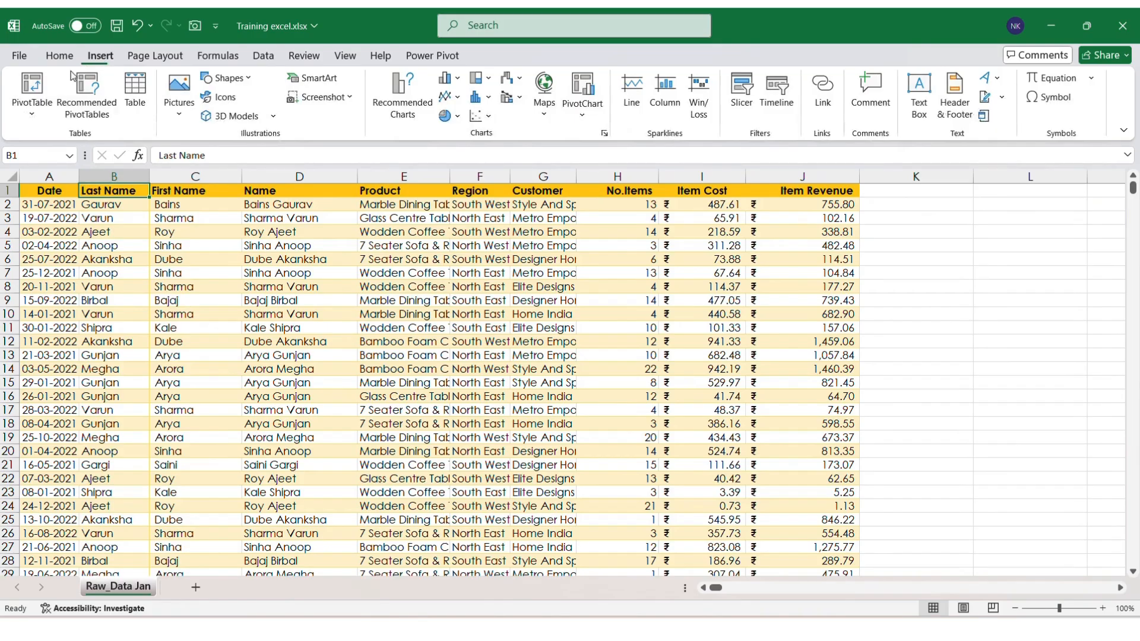
click(32, 86)
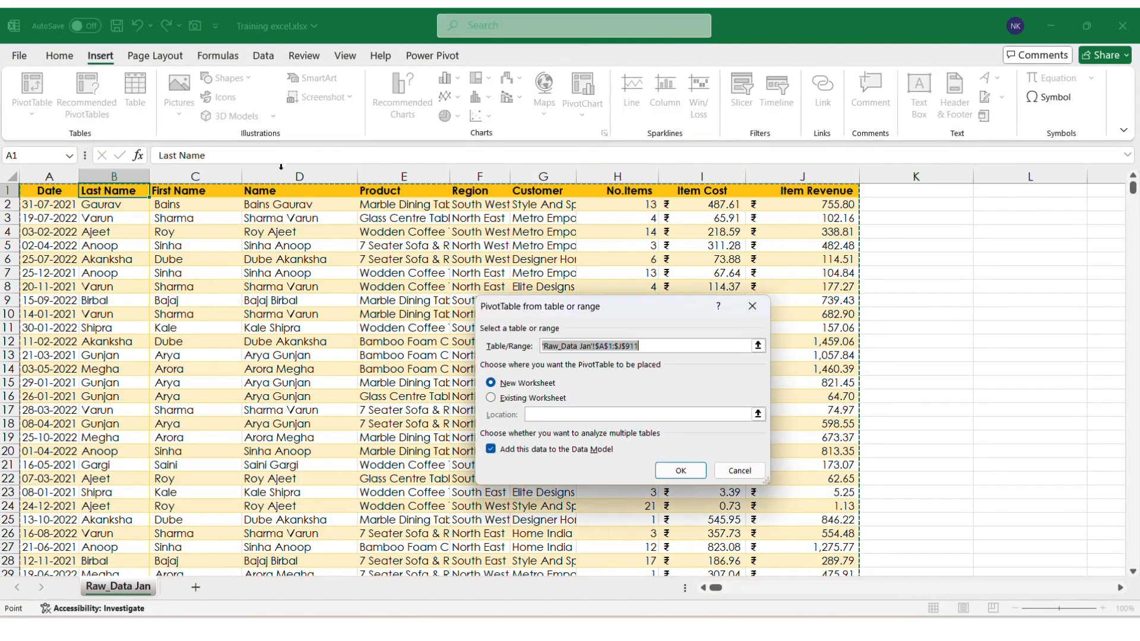
click(491, 448)
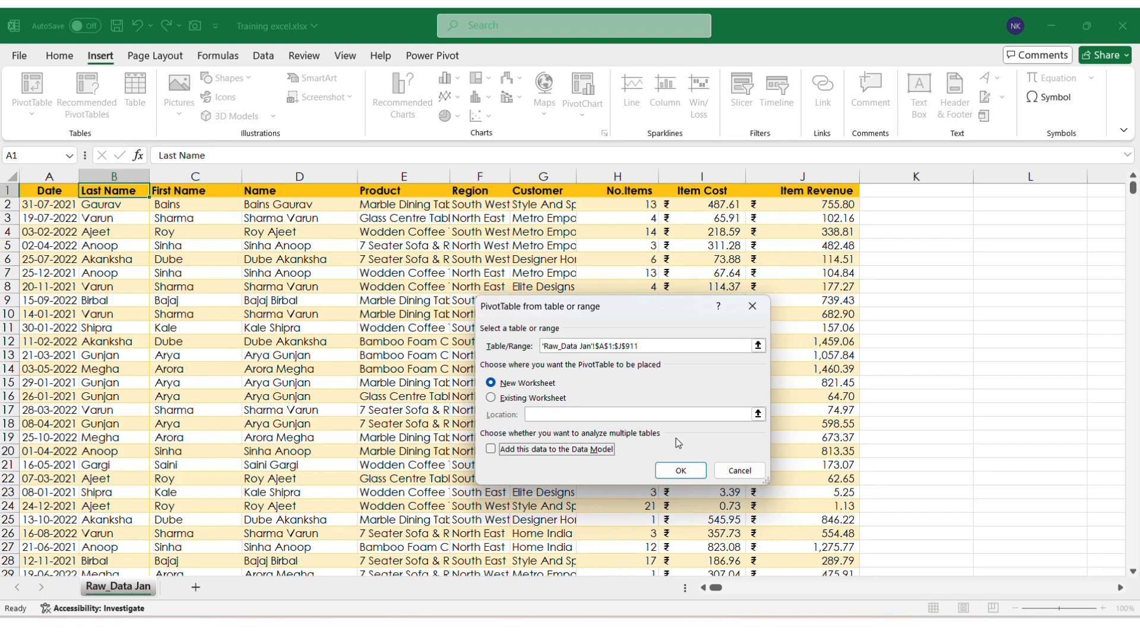
click(680, 470)
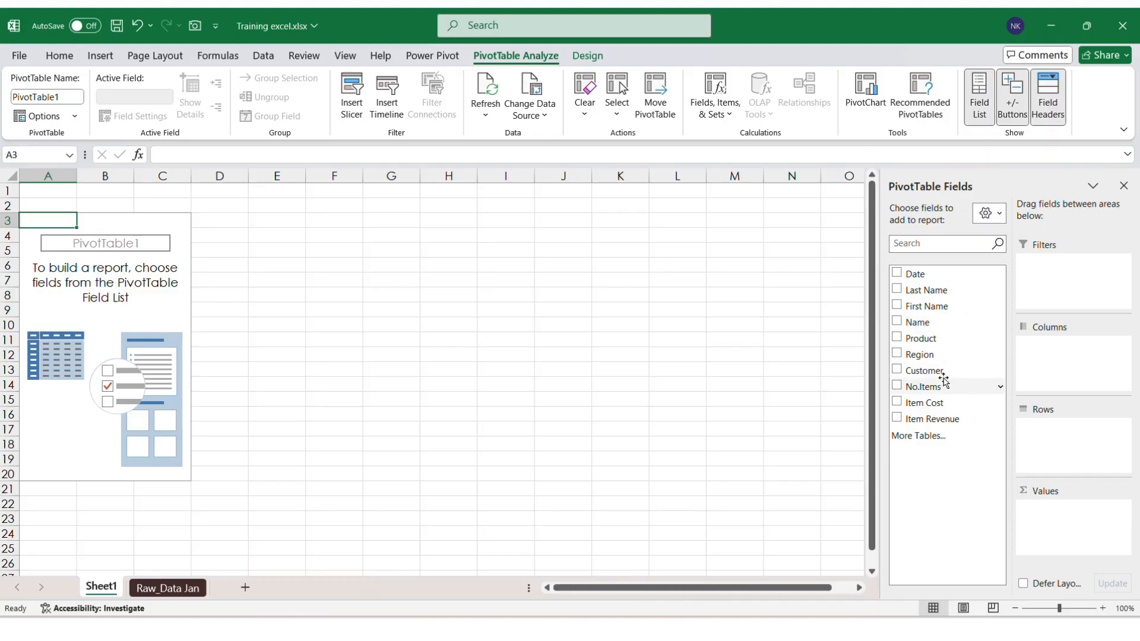
drag(932, 329, 1059, 462)
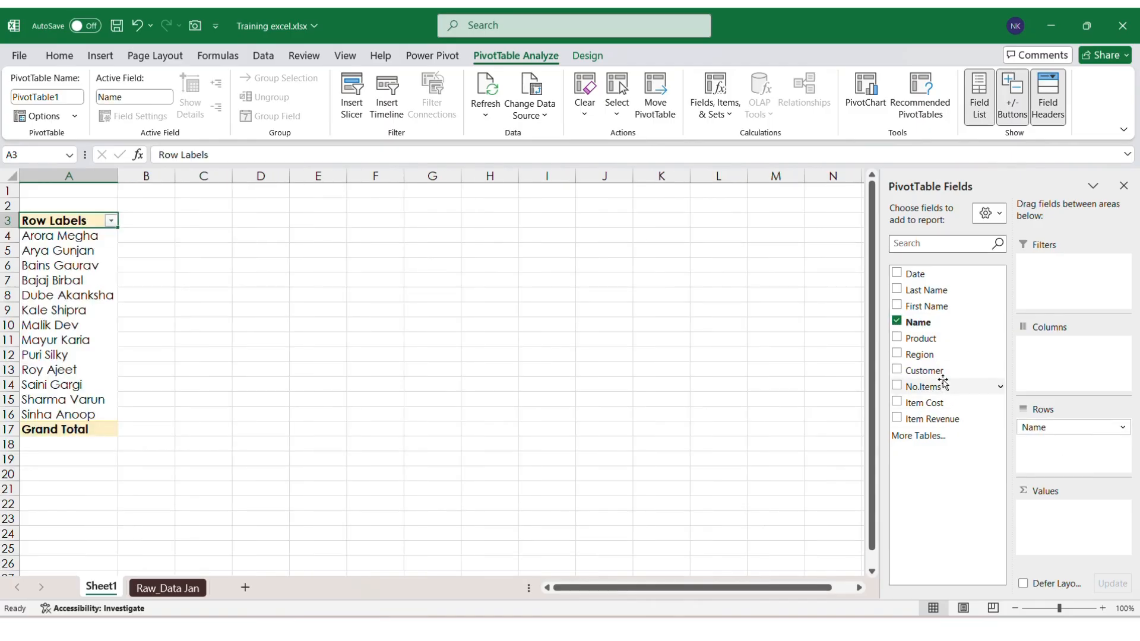
drag(954, 421, 1059, 534)
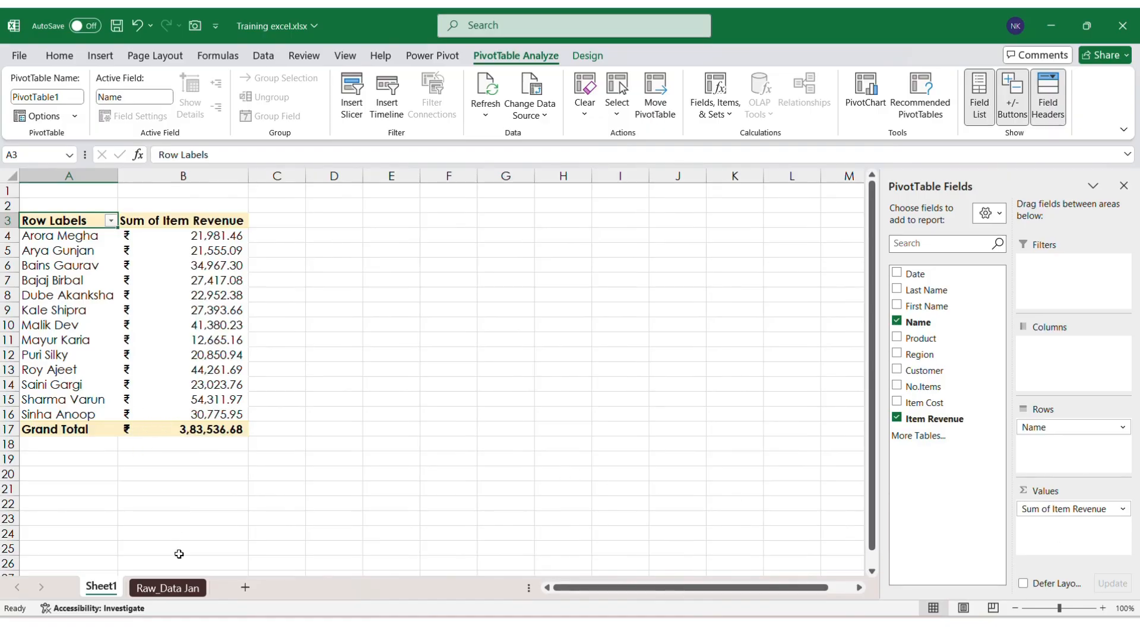
Step: Confirm Raw_Data Jan's last record is row 911, then return to the Sheet1 pivot
click(172, 588)
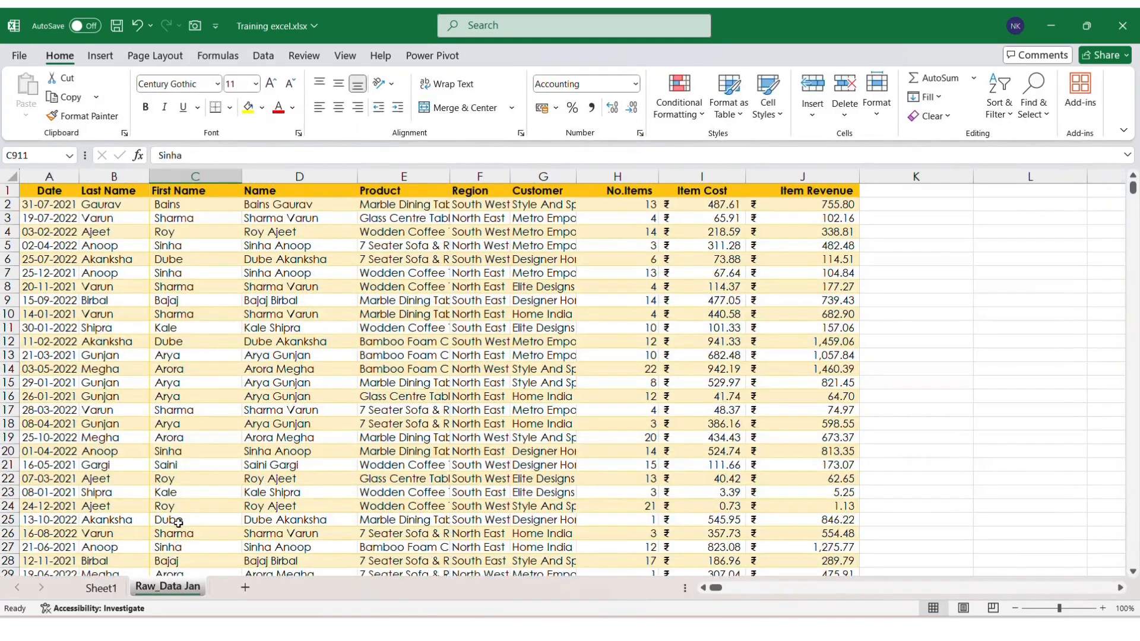
key(ctrl+Down)
key(Down)
key(Up)
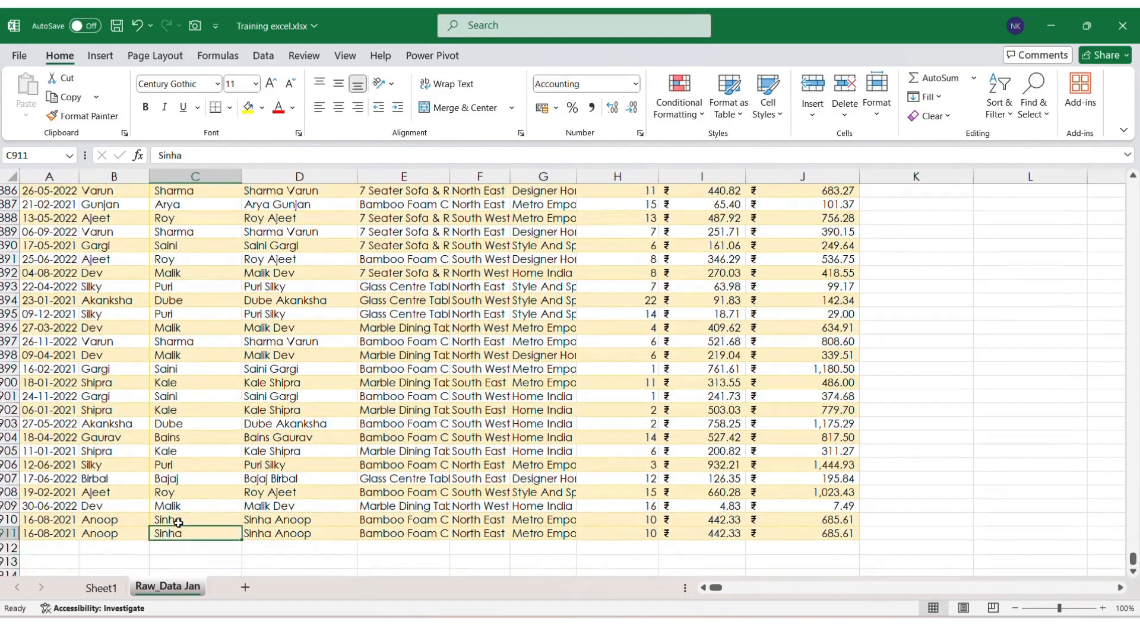
key(Left)
key(Left)
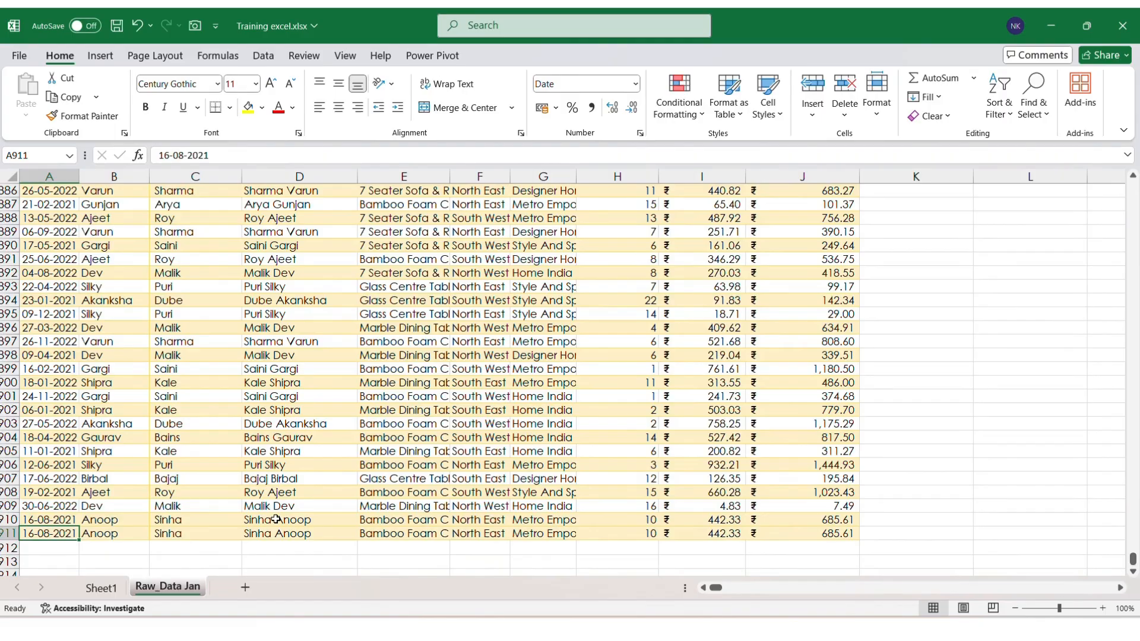
click(102, 587)
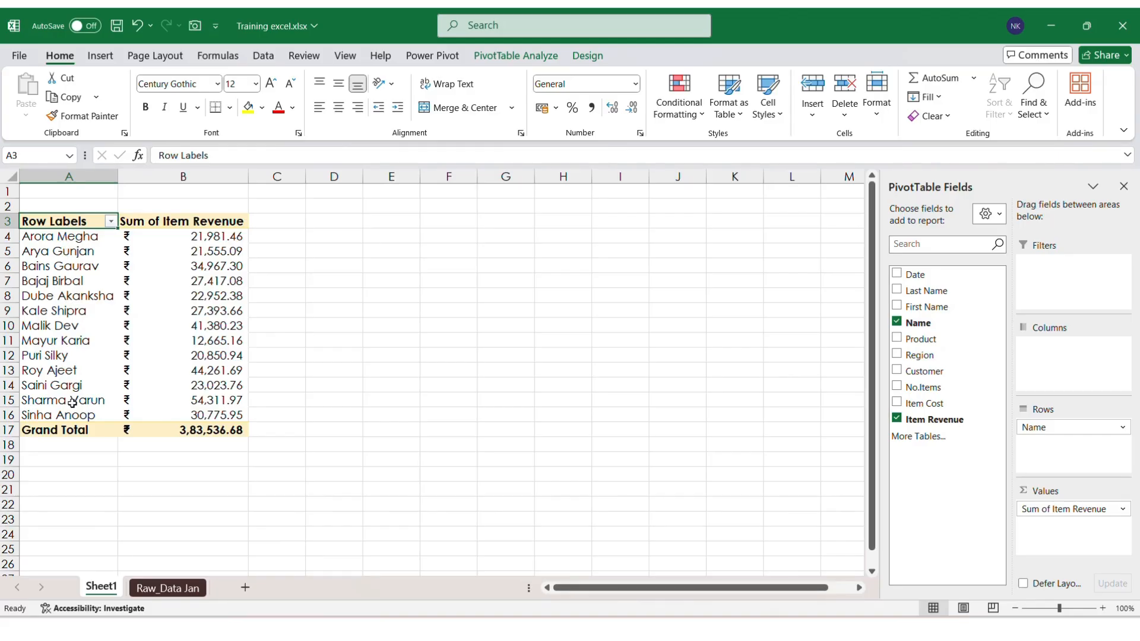
Step: Paste B16's revenue total 30775.95 as a plain value into D16, then return to Raw_Data Jan
click(107, 418)
click(174, 418)
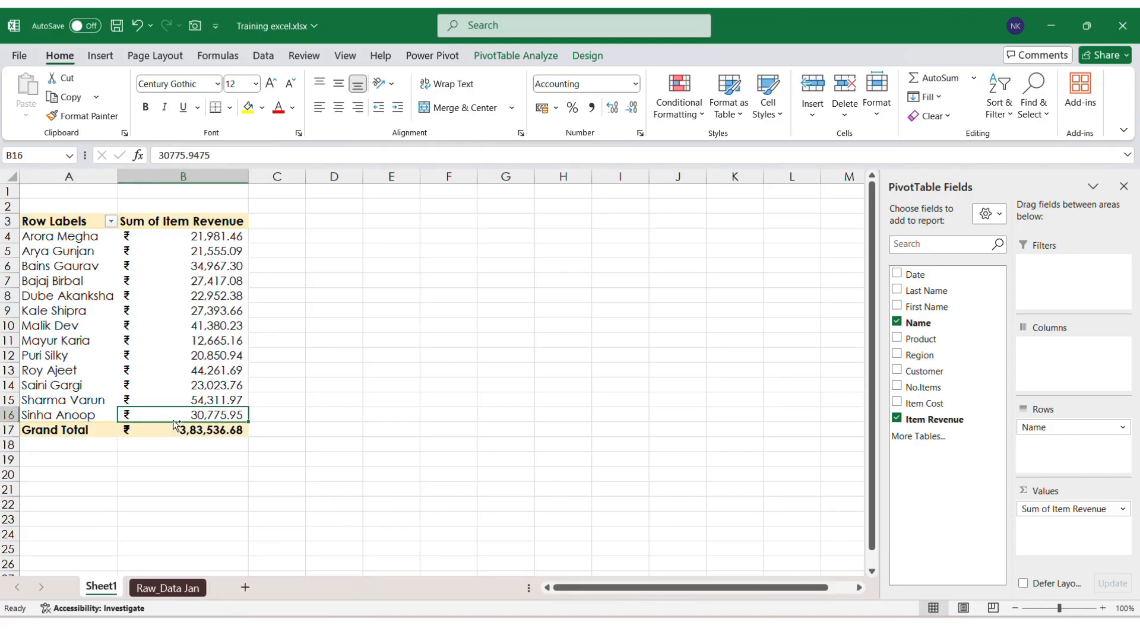
key(ctrl+c)
key(Right)
key(Right)
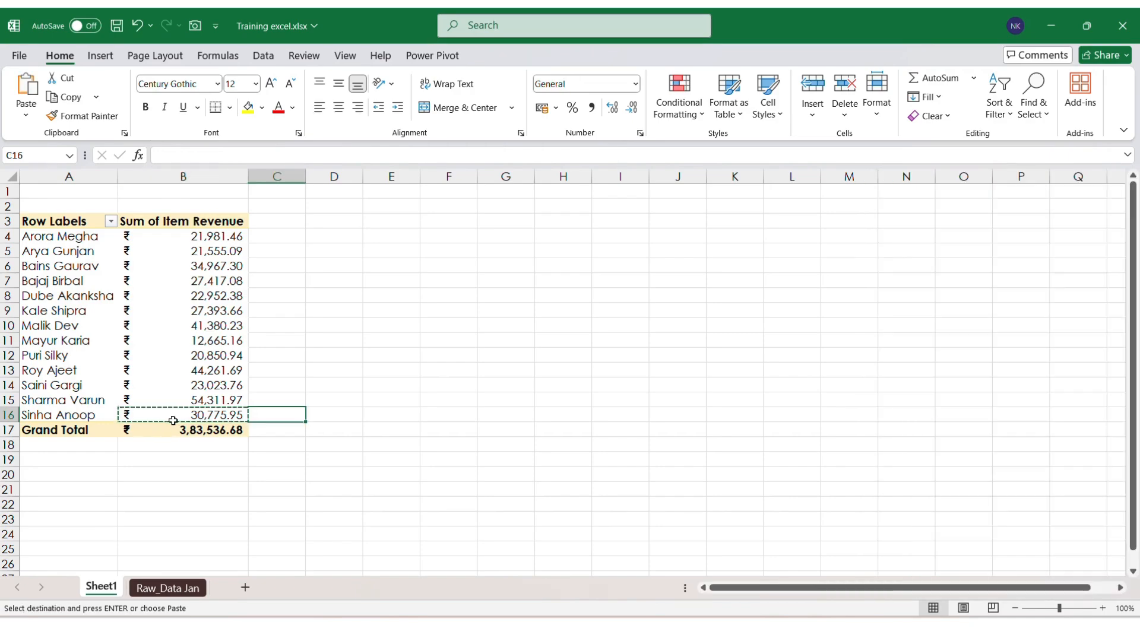
key(ctrl+alt+v)
key(Down)
key(Down)
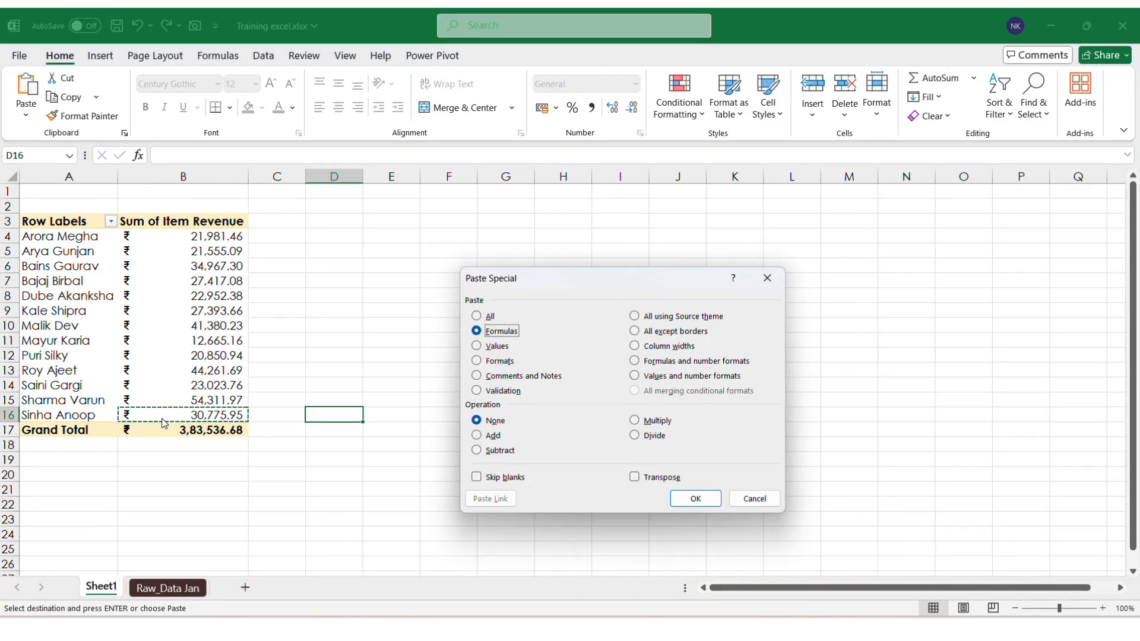
key(Return)
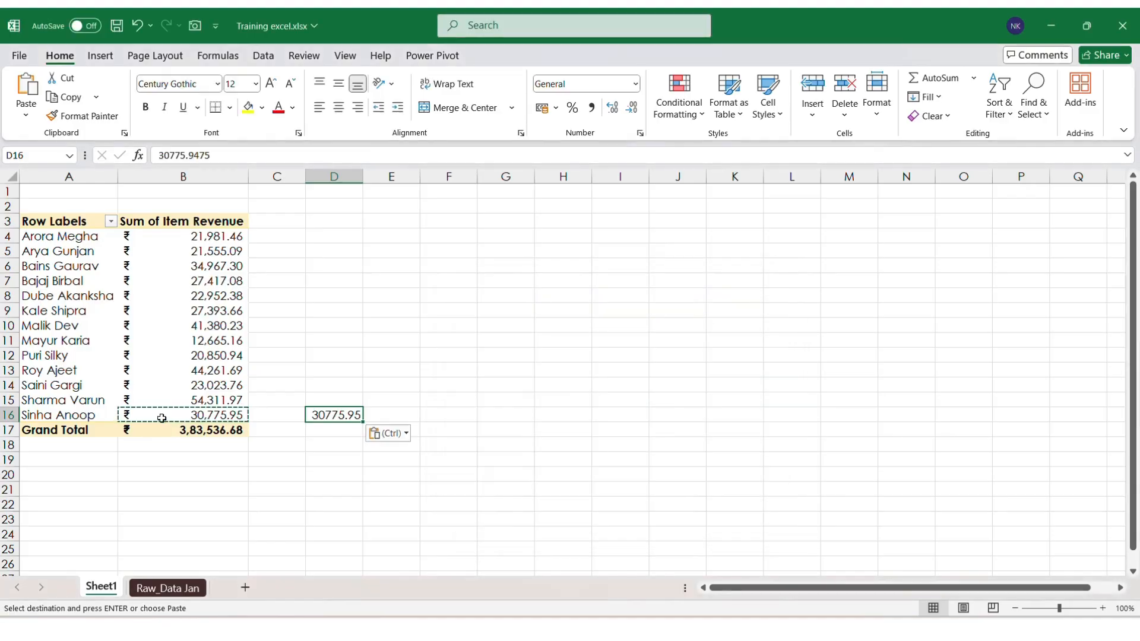
click(154, 588)
key(ctrl+shift+Right)
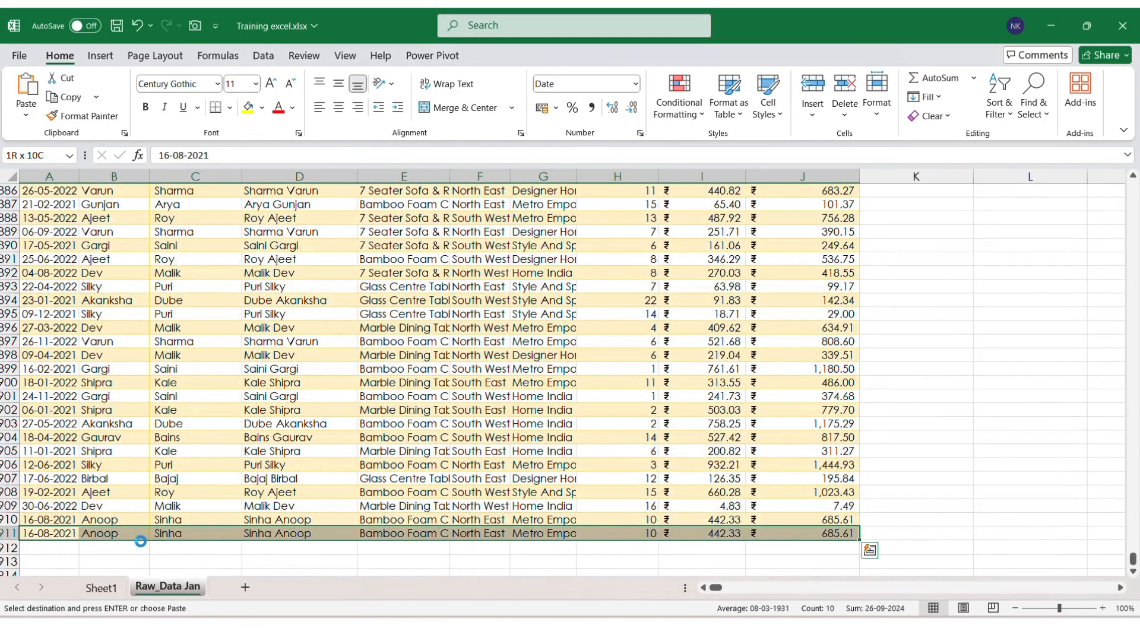
Step: Duplicate row 911 into row 912 and turn on filters for the header row
key(ctrl+c)
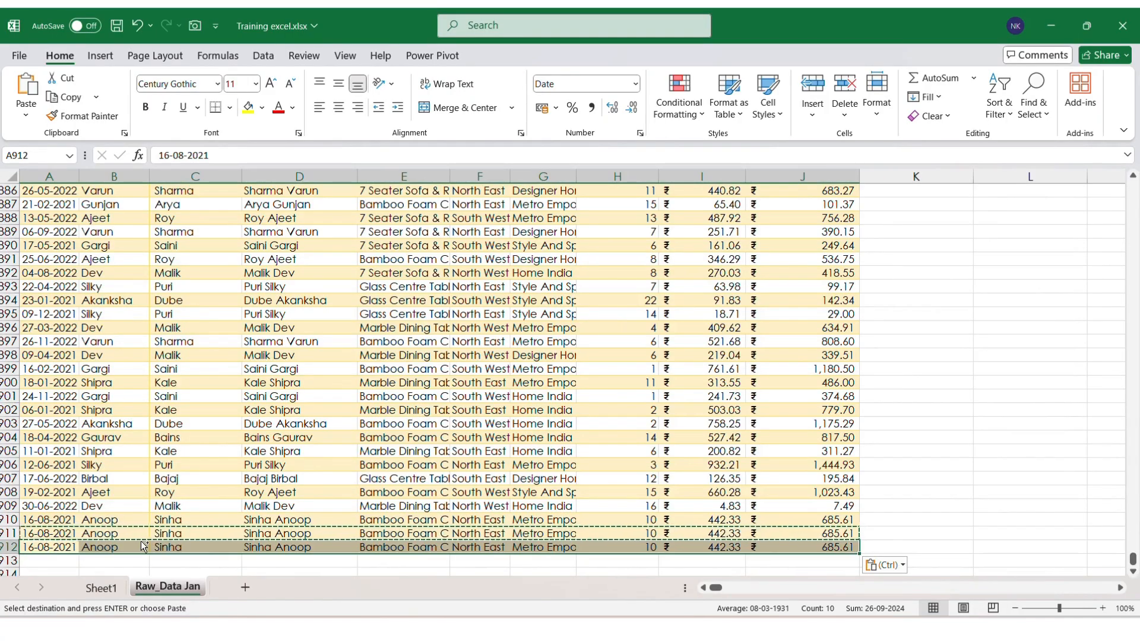
key(ctrl+Home)
key(ctrl+shift+Right)
key(alt+d)
key(f)
key(f)
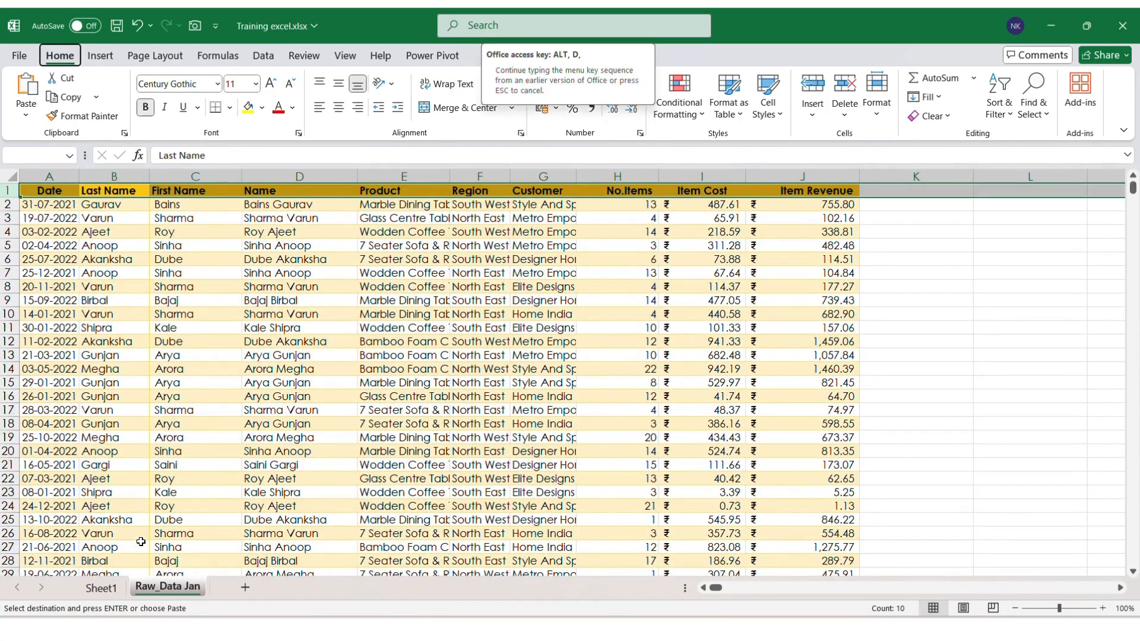
Step: Filter Last Name by searching 'anoo' and select the filtered Item Revenue values to see their sum
key(Left)
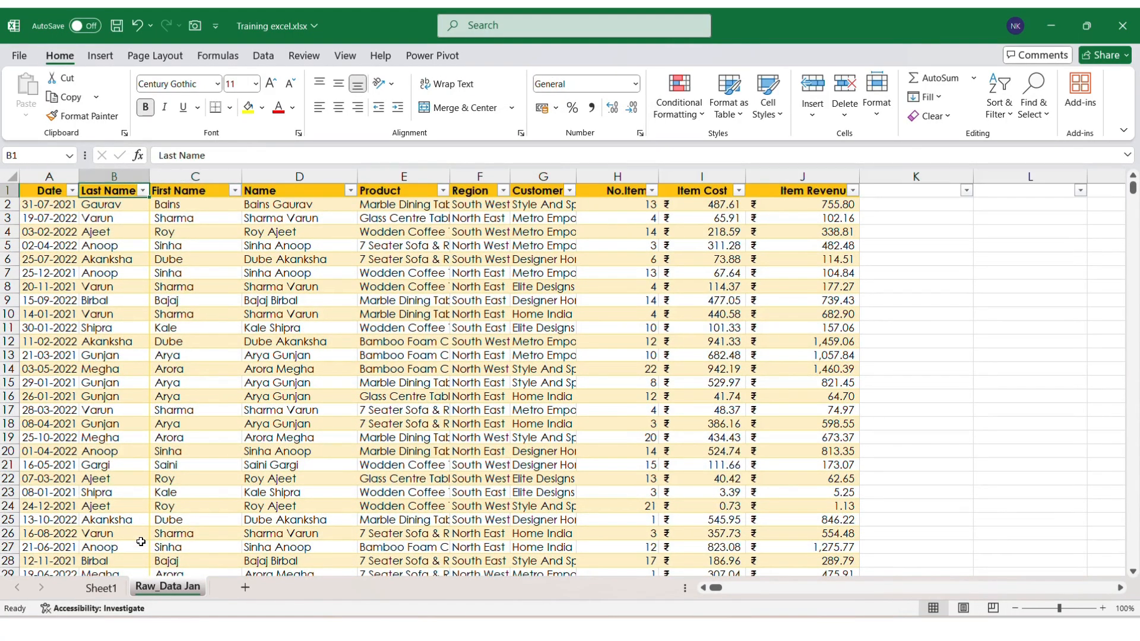
key(alt+Down)
text(ano)
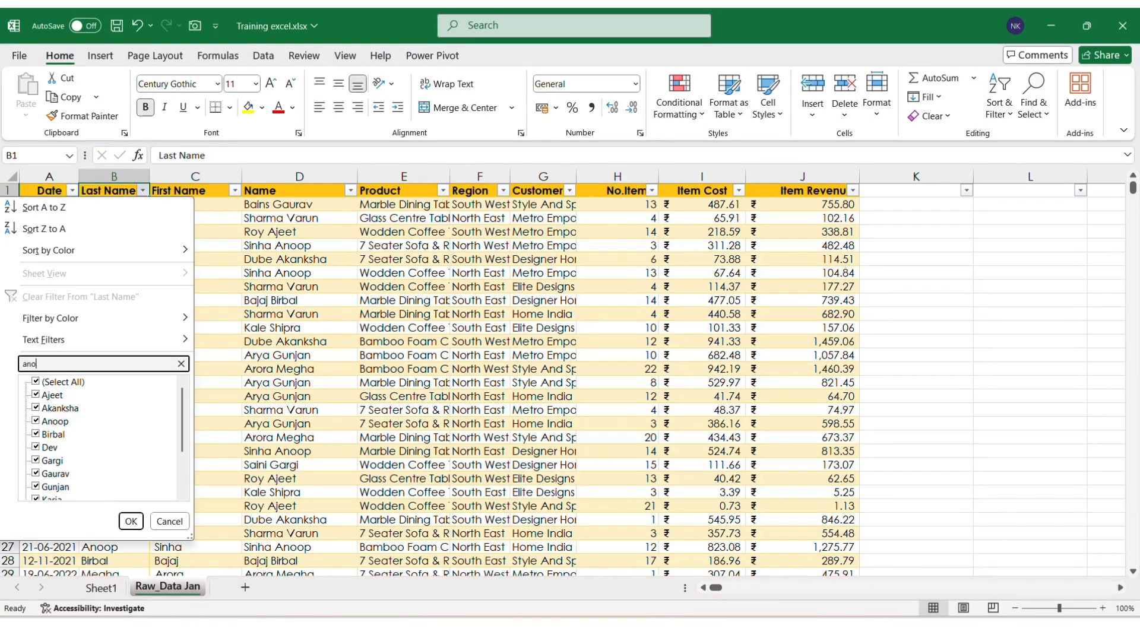
text(o)
key(Return)
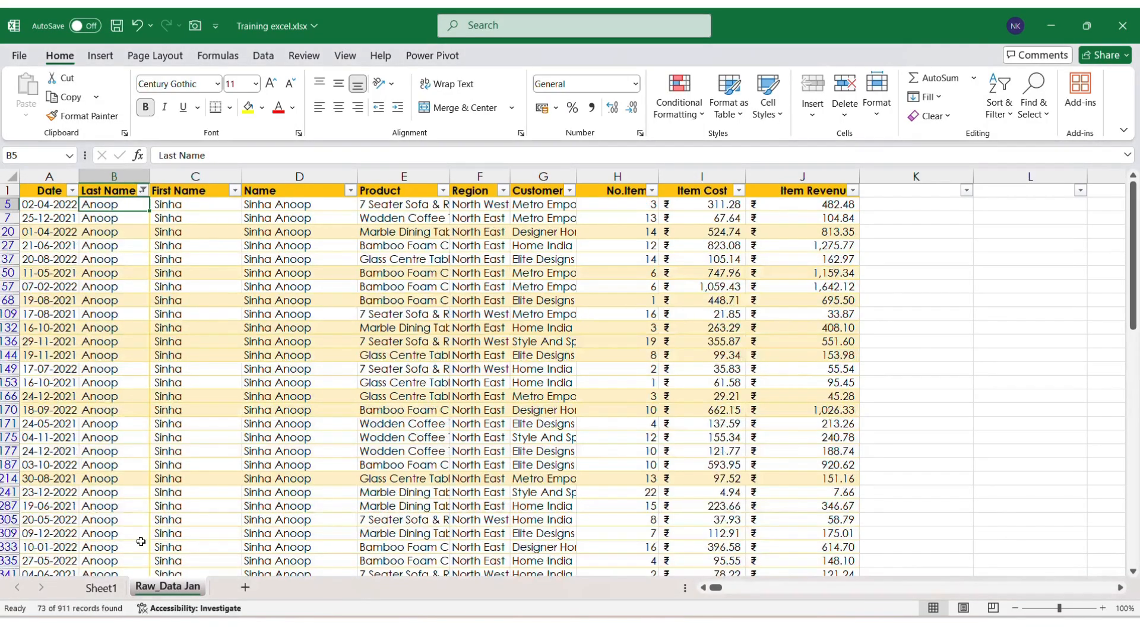
key(Right)
key(Right)
key(Right)
key(Right)
key(Right)
key(Right)
key(Right)
key(Right)
key(ctrl+shift+Down)
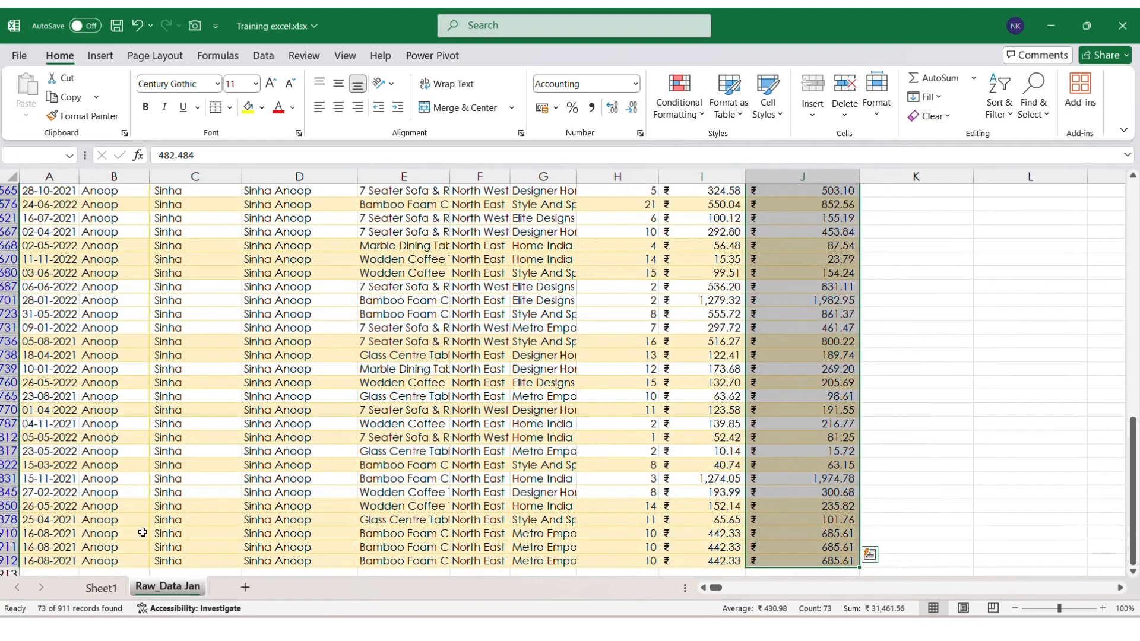
click(116, 590)
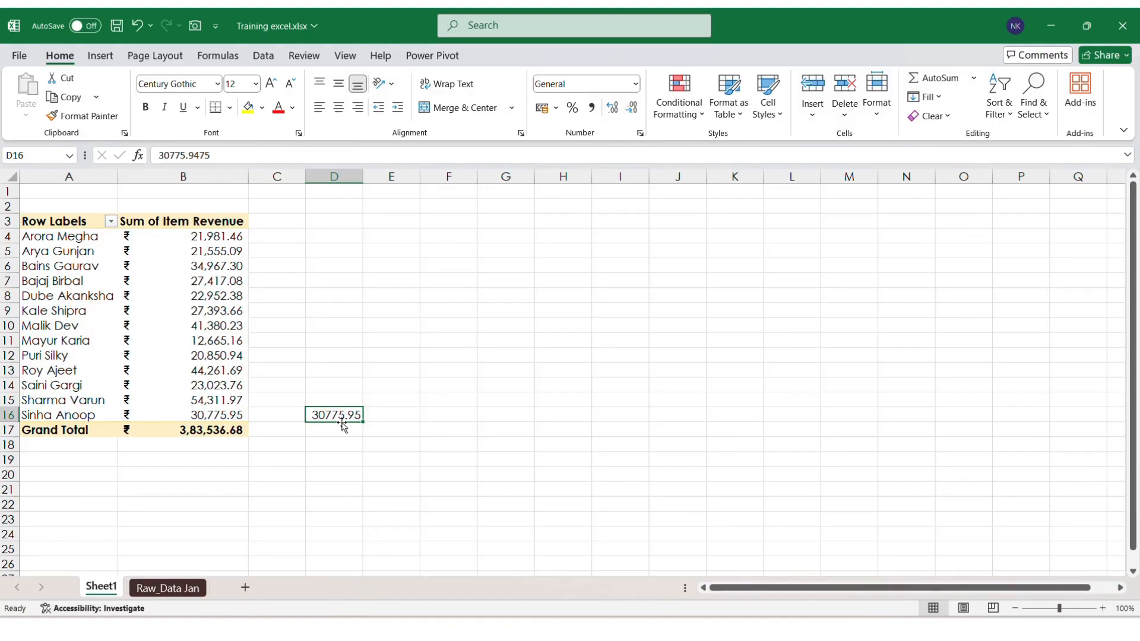
Step: Refresh the pivot with the updated data, then permanently delete the Sheet1 tab
right_click(169, 301)
click(223, 404)
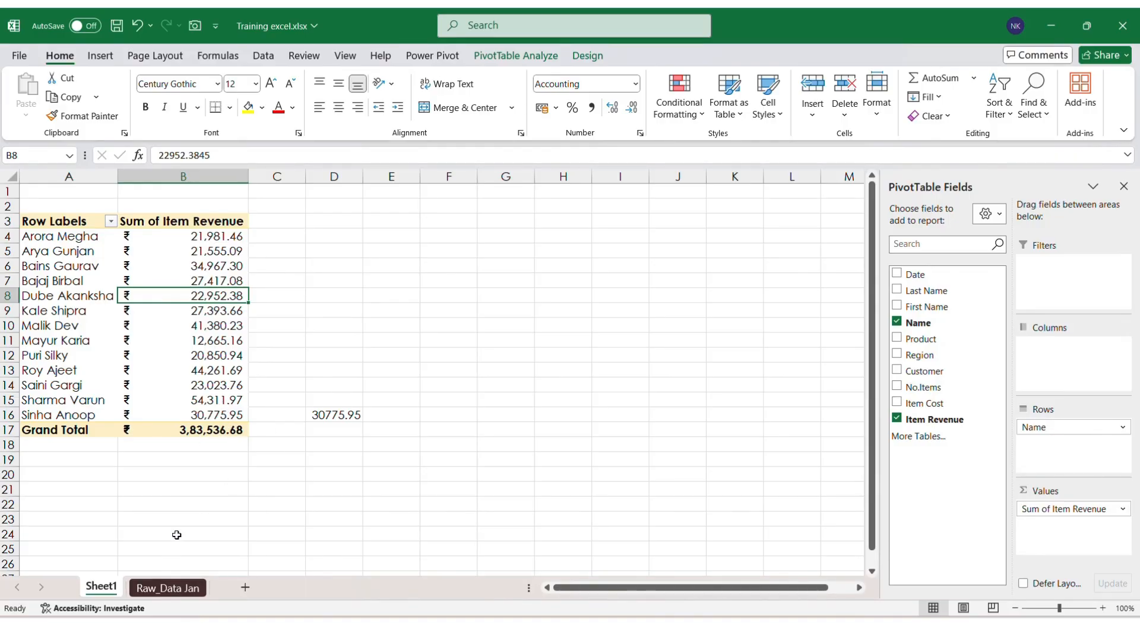
right_click(90, 593)
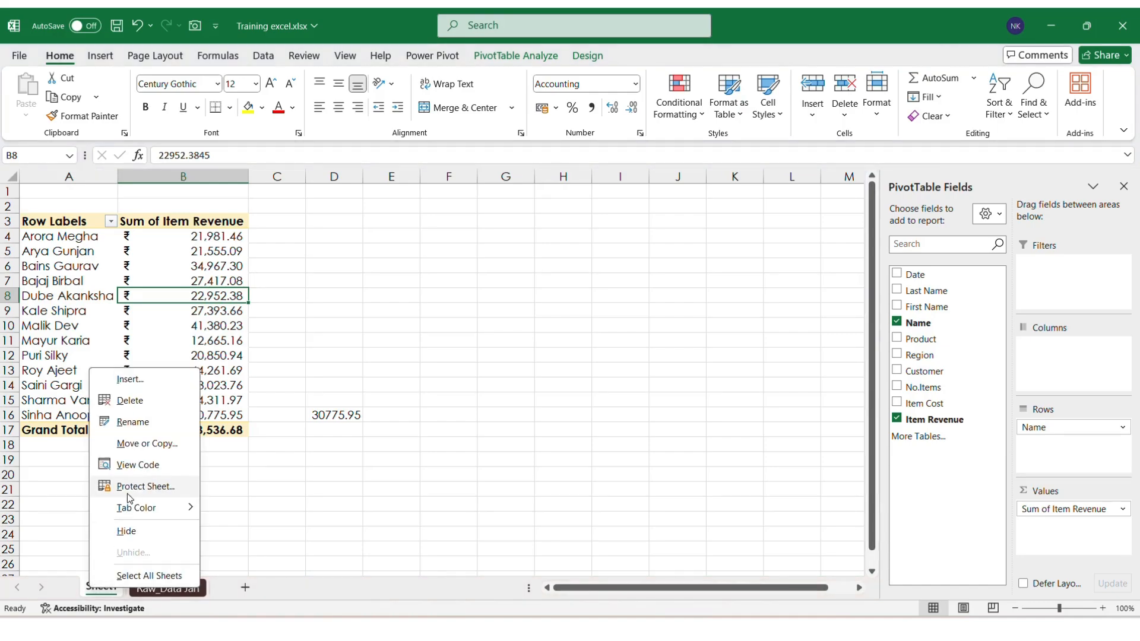
click(130, 400)
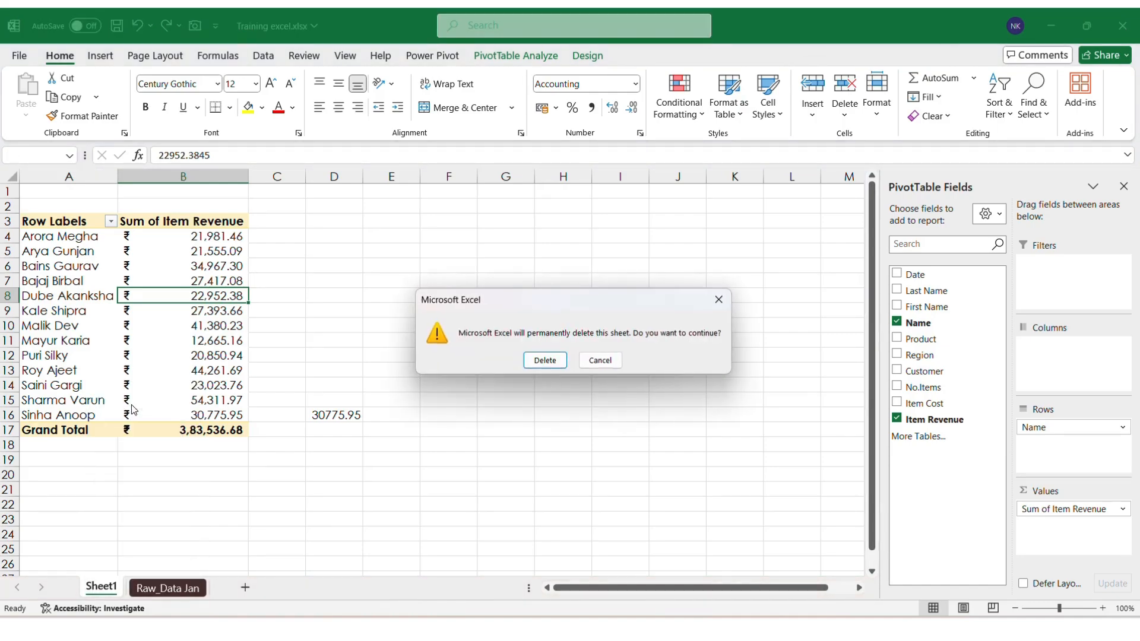
click(555, 366)
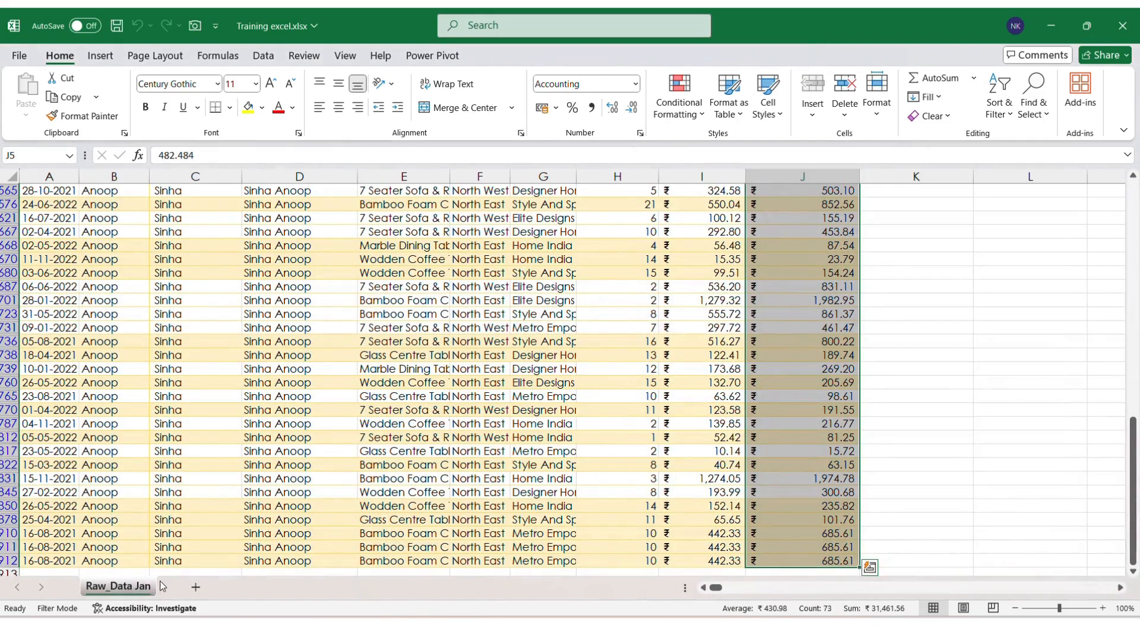
Step: Clear the contents of the duplicate row 912
click(246, 557)
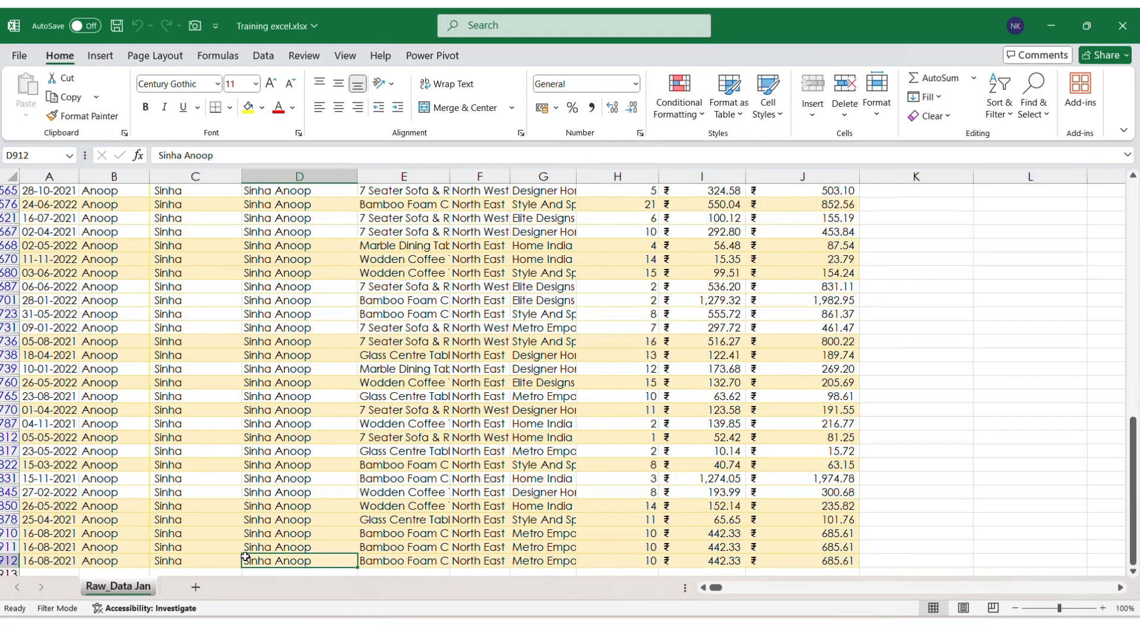
key(Home)
key(shift+space)
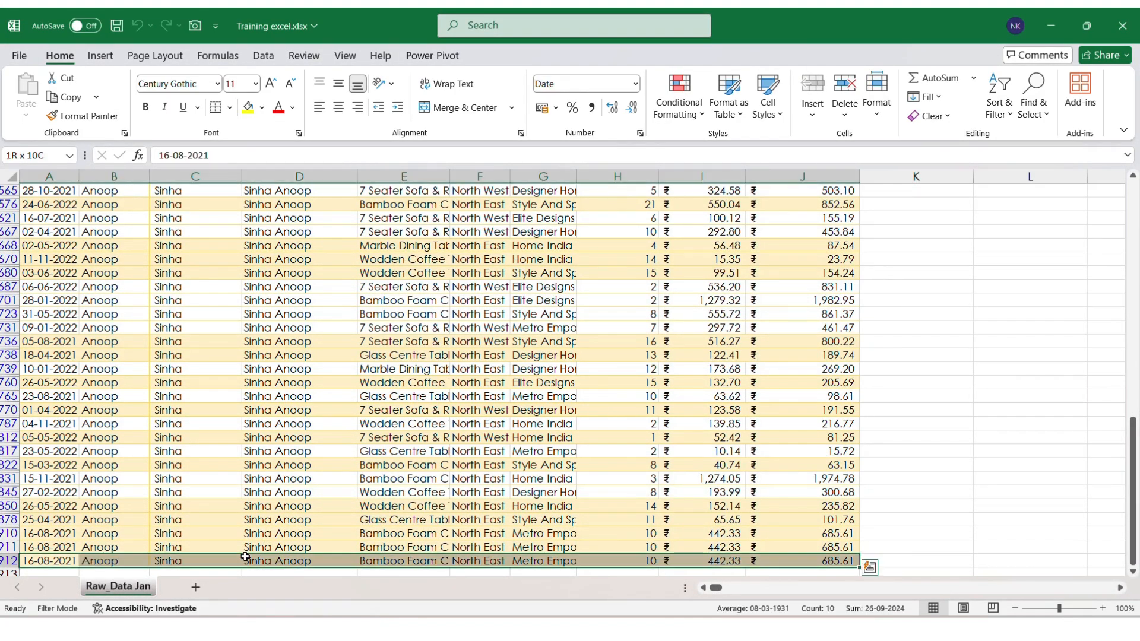
key(Delete)
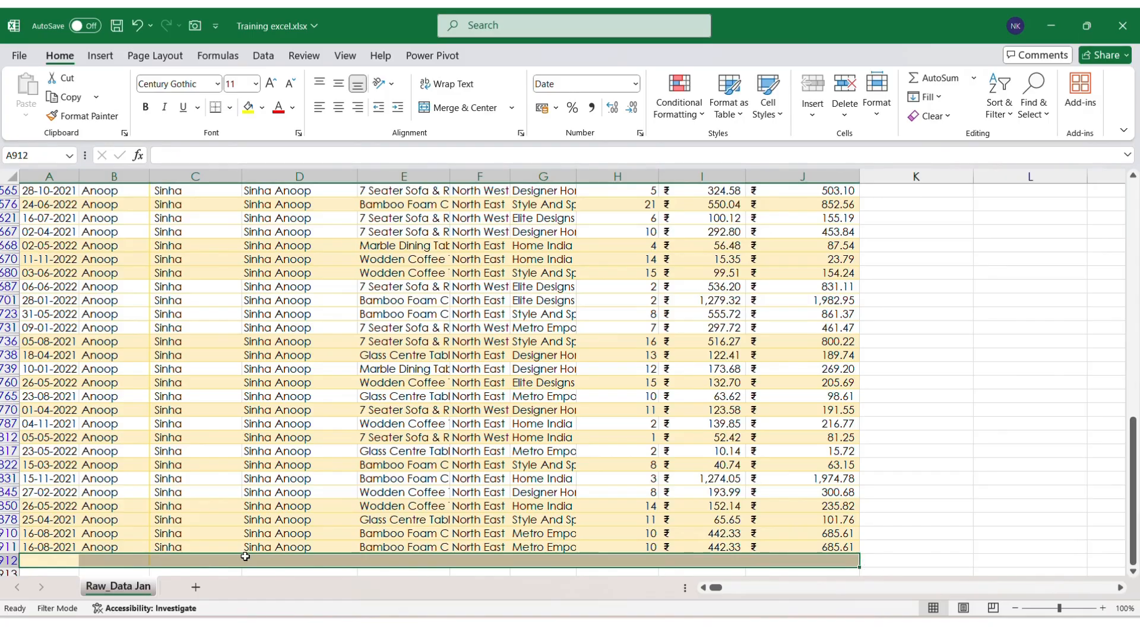
Step: Clear the Last Name filter so every row shows again
key(ctrl+Up)
key(ctrl+Up)
key(Right)
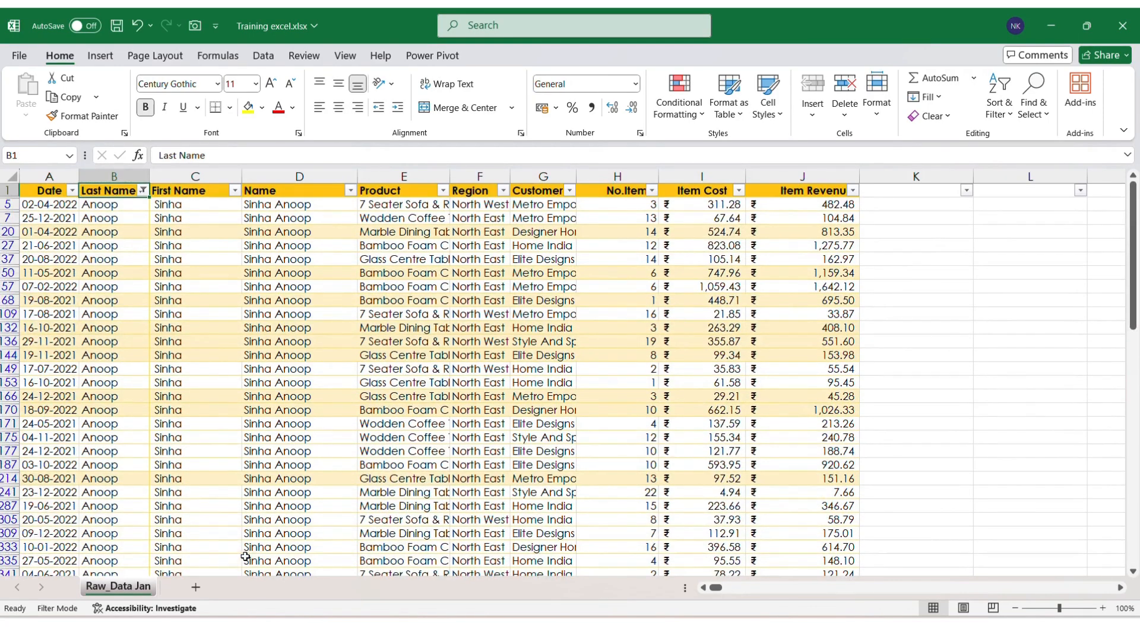
key(alt+Down)
key(Down)
key(Down)
key(Down)
key(Down)
key(Down)
key(Down)
key(Down)
key(space)
key(Return)
key(Down)
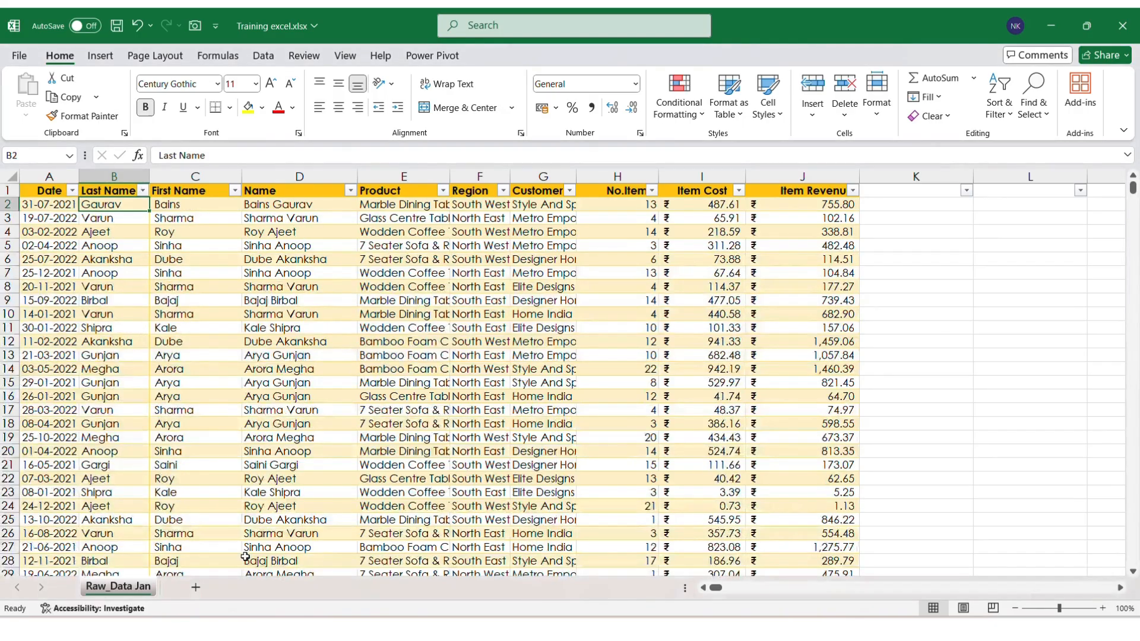
Step: Delete the empty table row 912 and save the workbook
key(ctrl+Down)
key(Down)
key(shift+space)
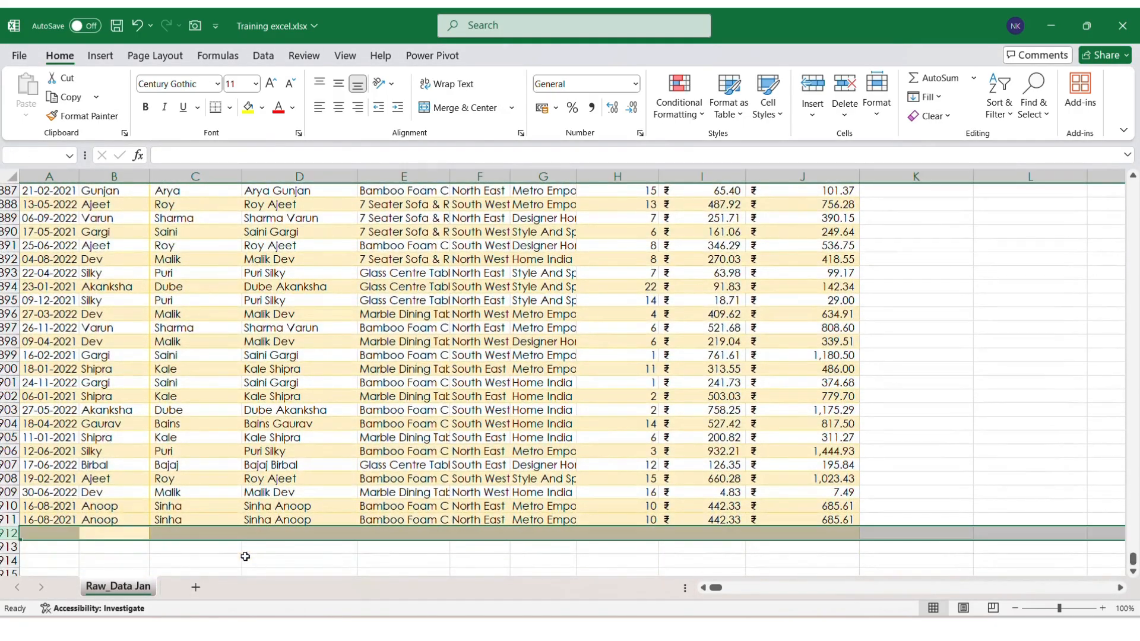
key(ctrl+minus)
key(Up)
key(Left)
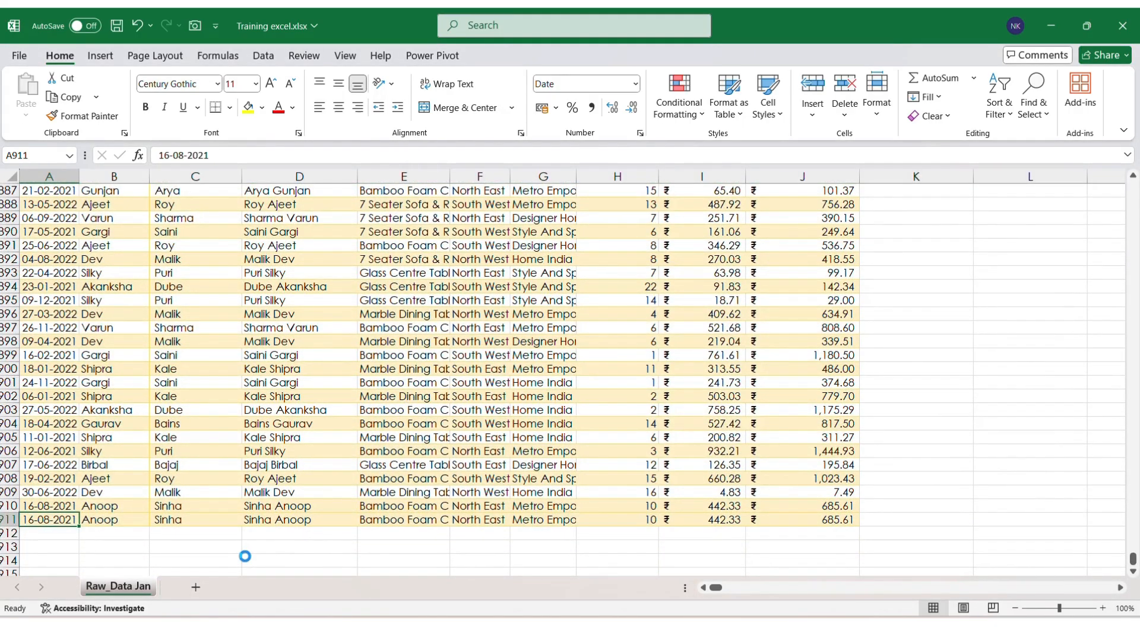
key(ctrl+s)
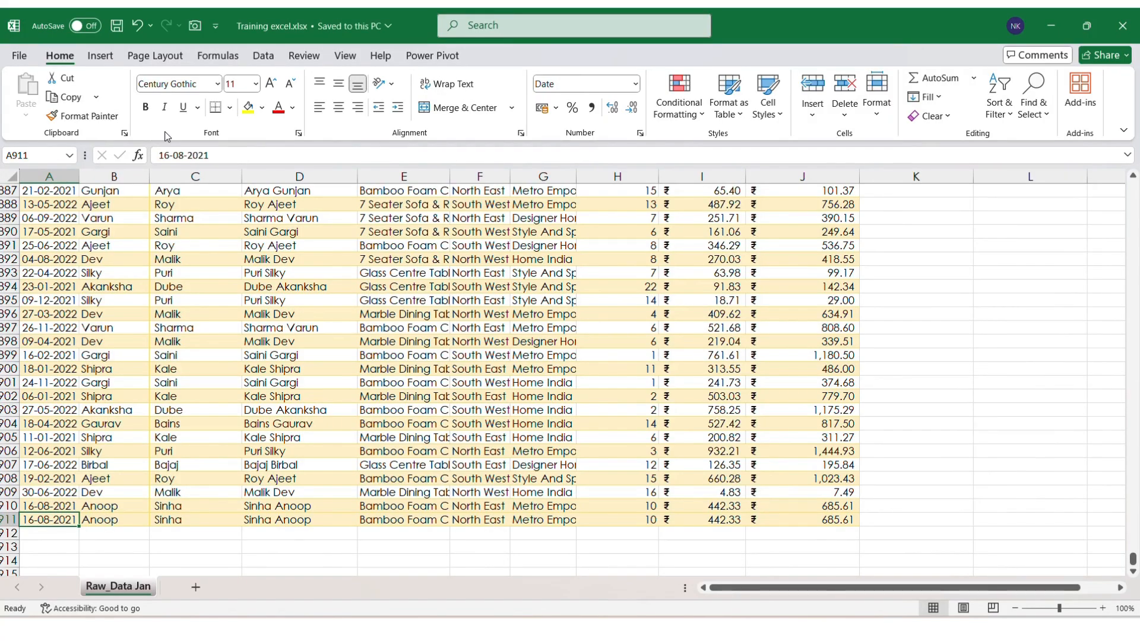
scroll(196, 262, up, 20)
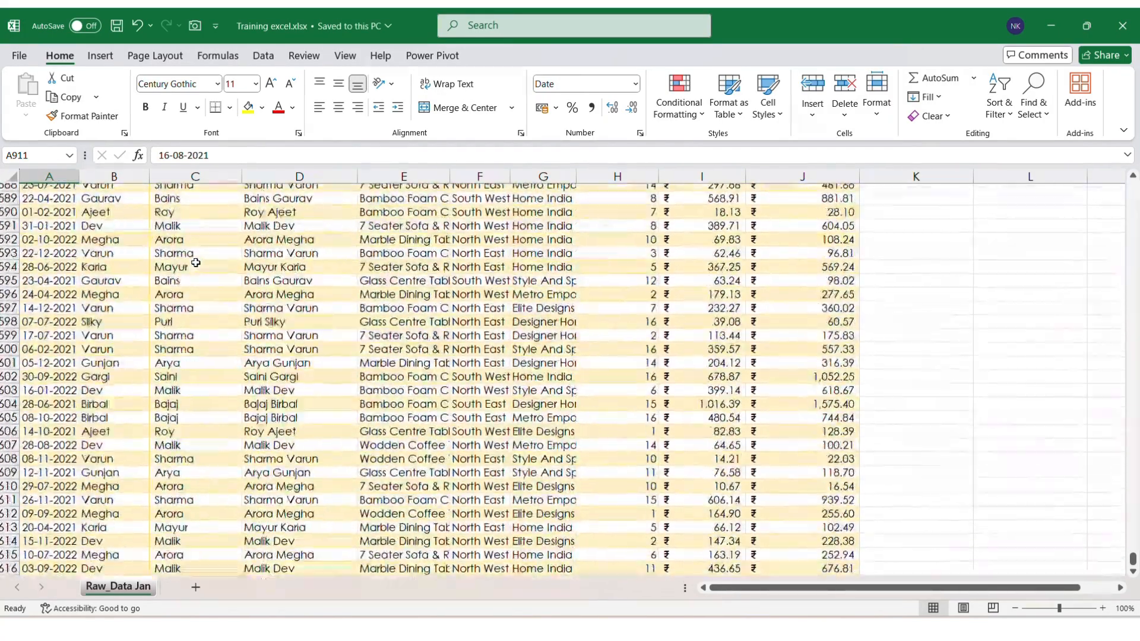
scroll(196, 262, up, 20)
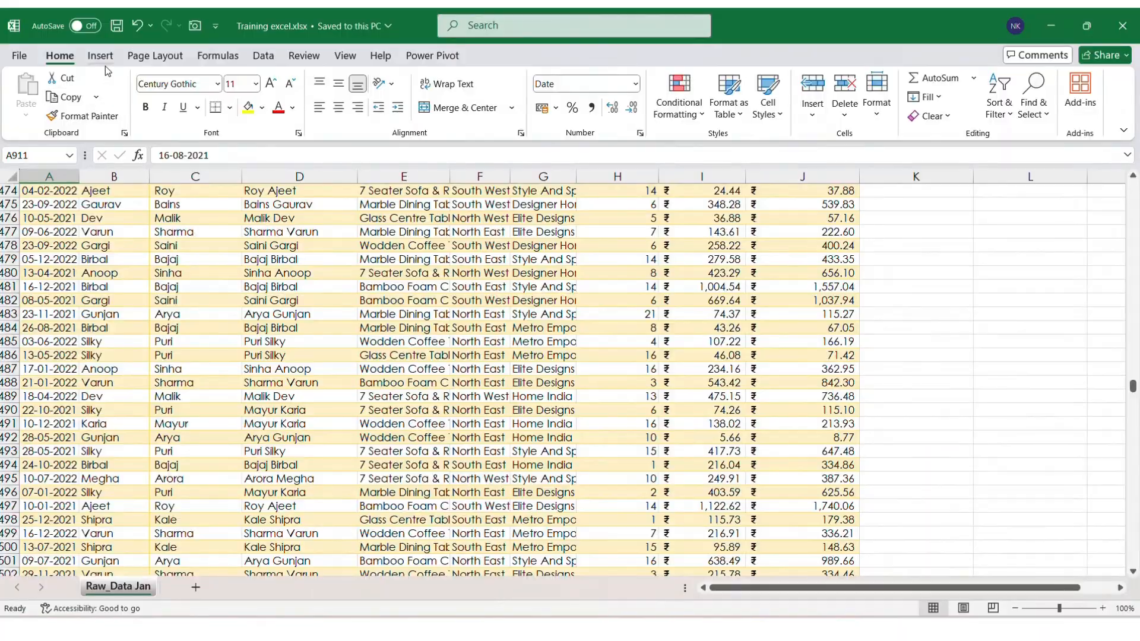
Step: Convert the Raw_Data_Jan data range into an Excel table named Table1
click(101, 57)
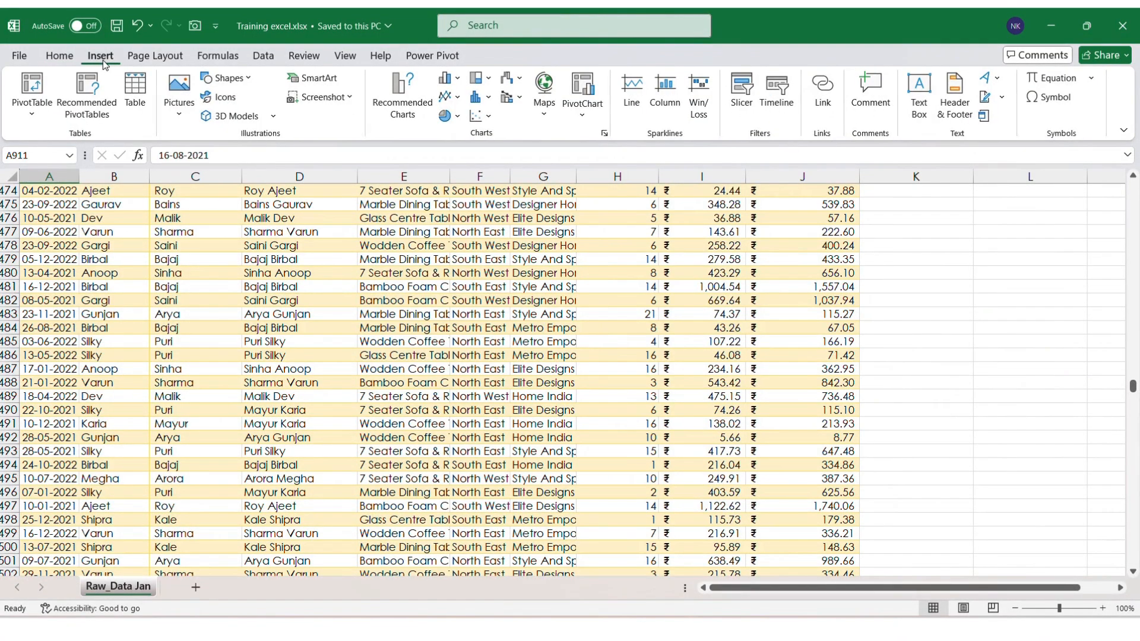
click(132, 94)
key(Return)
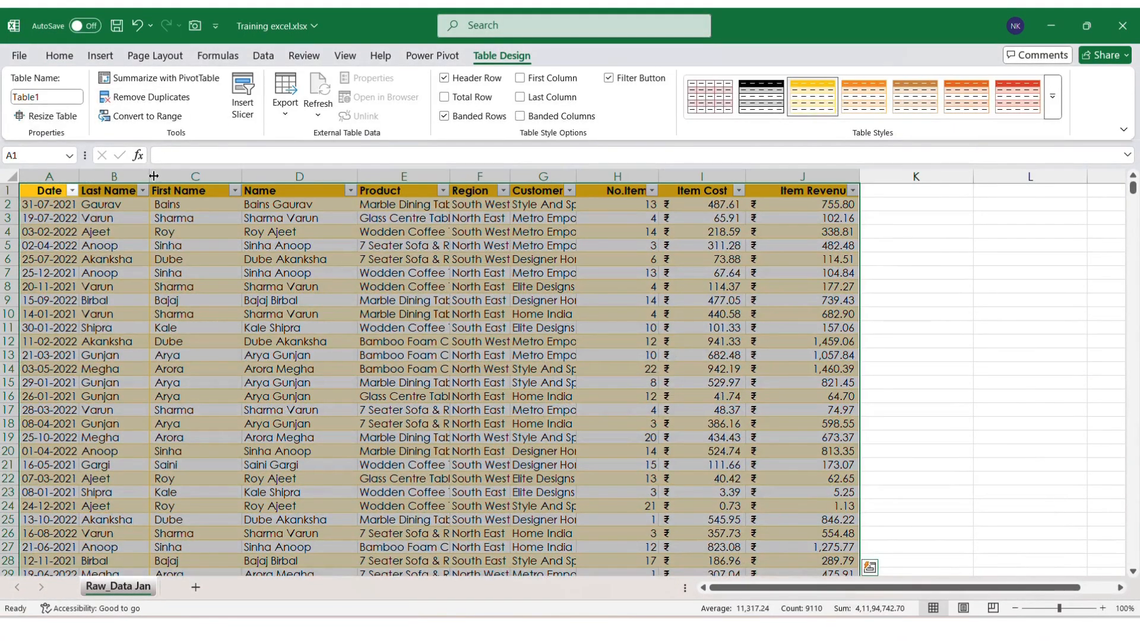
Step: Start a PivotTable from Table1 targeting a new worksheet
click(162, 194)
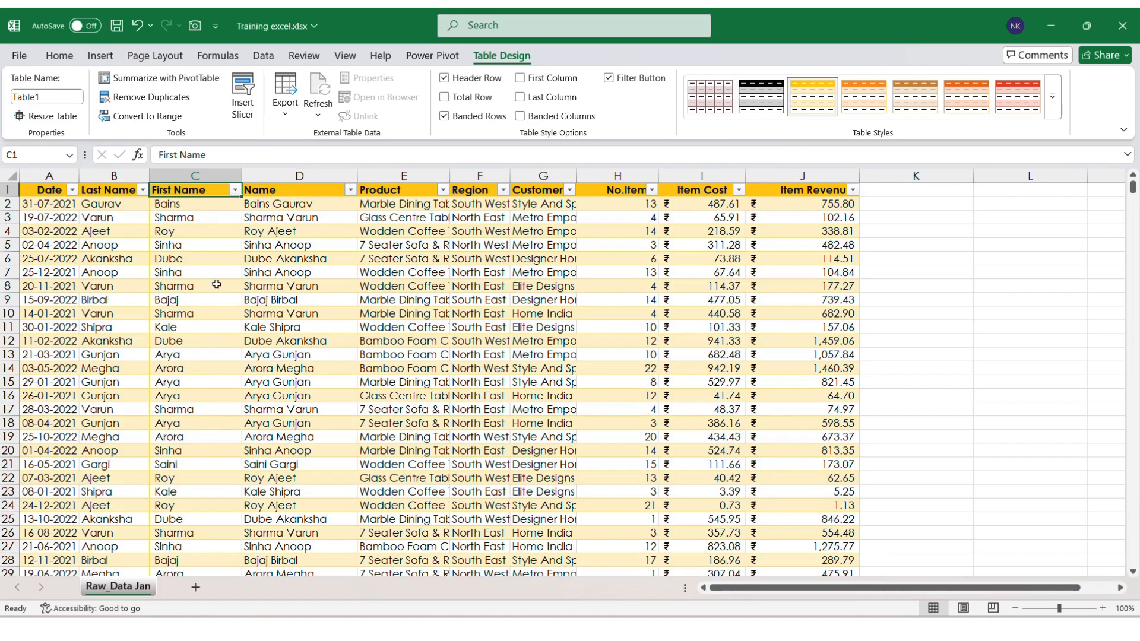
click(100, 56)
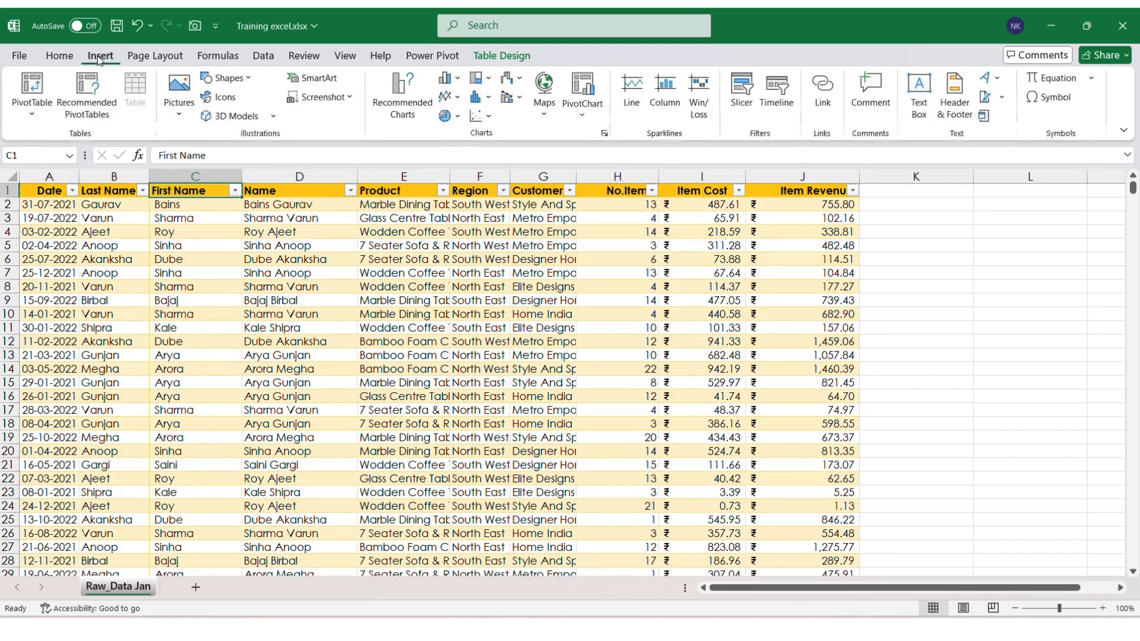
click(33, 83)
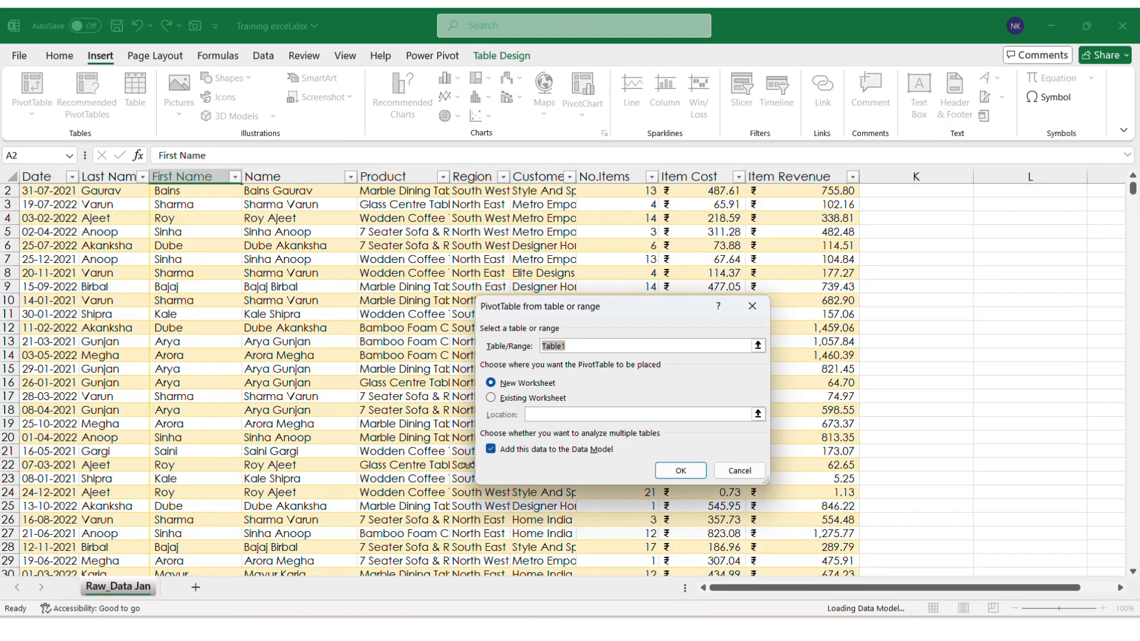
Step: Create PivotTable2 on a new Sheet2 summing Item Revenue by Name
click(680, 470)
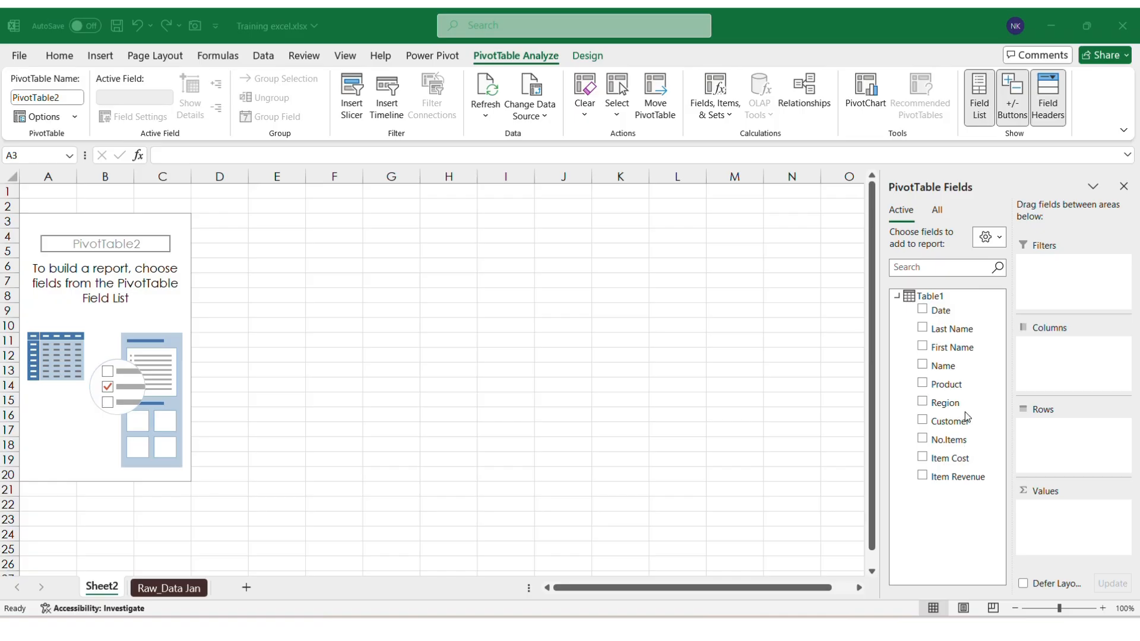
click(949, 367)
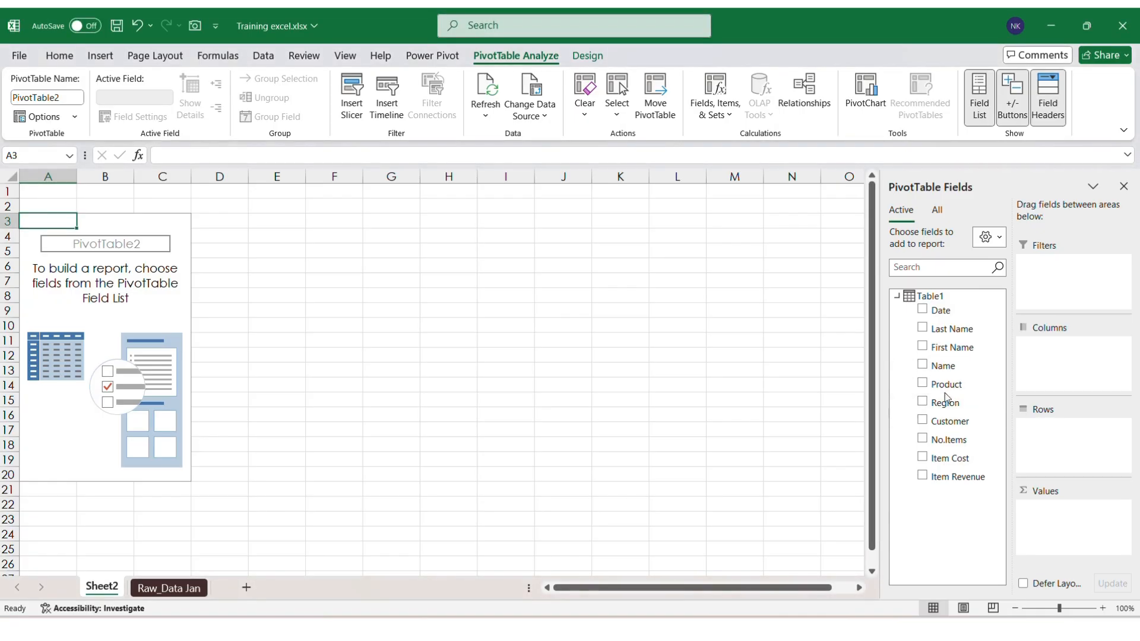
drag(944, 367, 1044, 427)
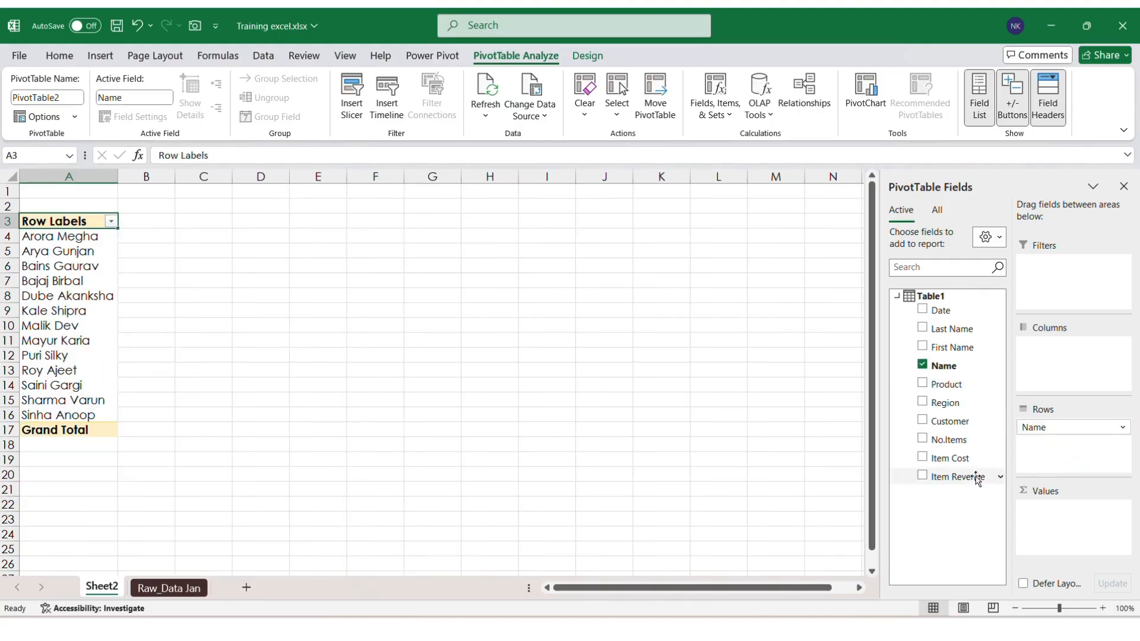
drag(977, 478, 1049, 522)
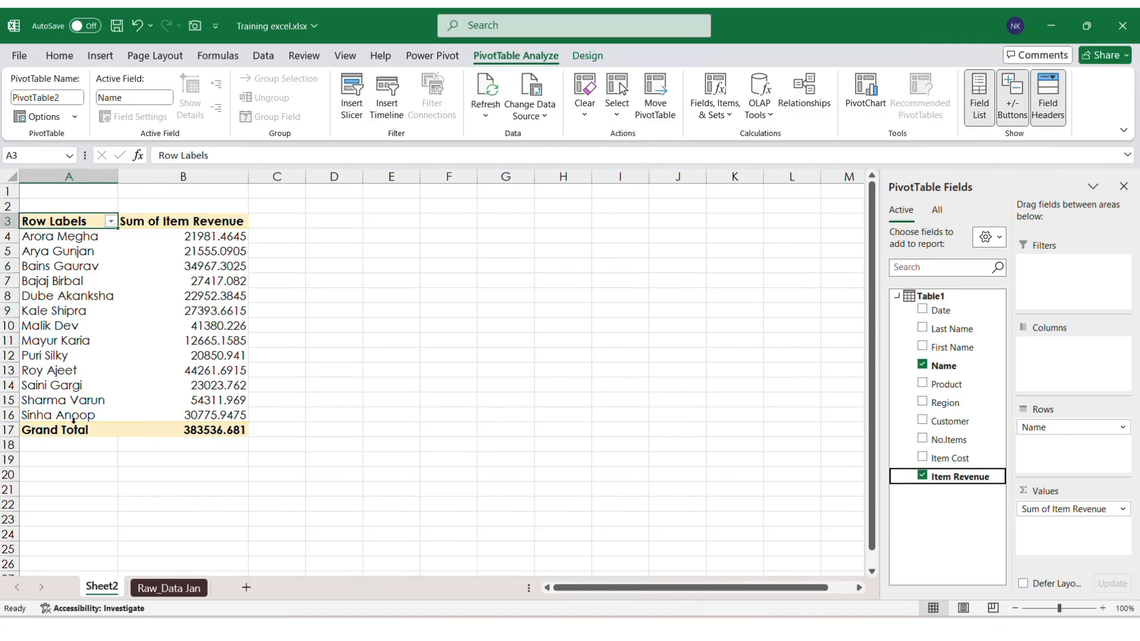
Step: Paste the B16 revenue total 30775.95 as a plain value into D16
click(215, 421)
key(ctrl+c)
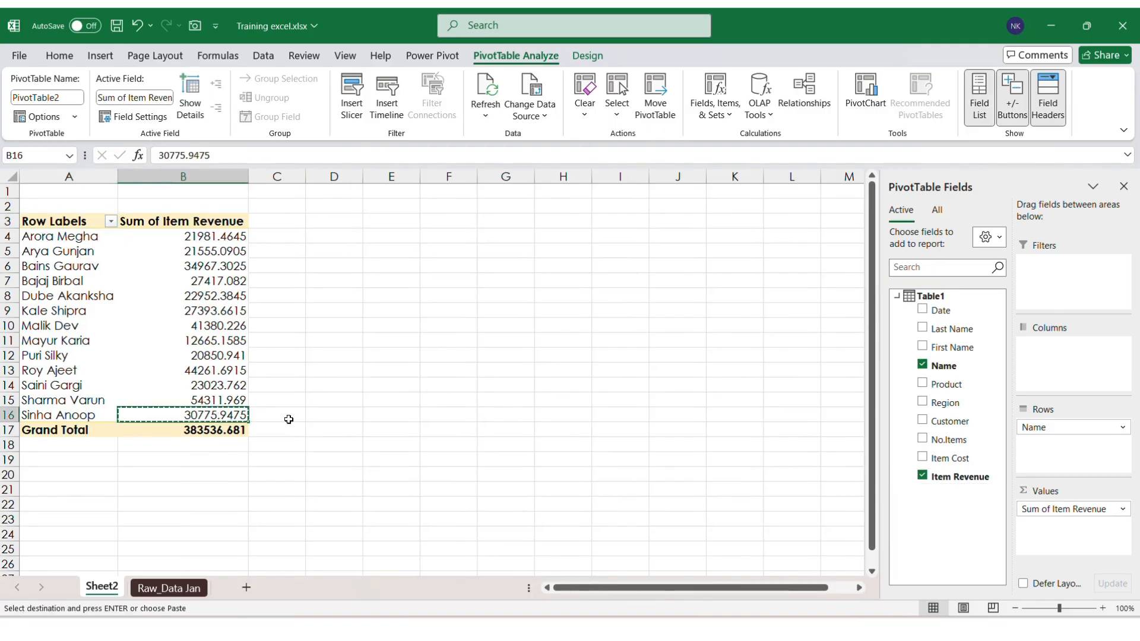
click(289, 421)
key(Right)
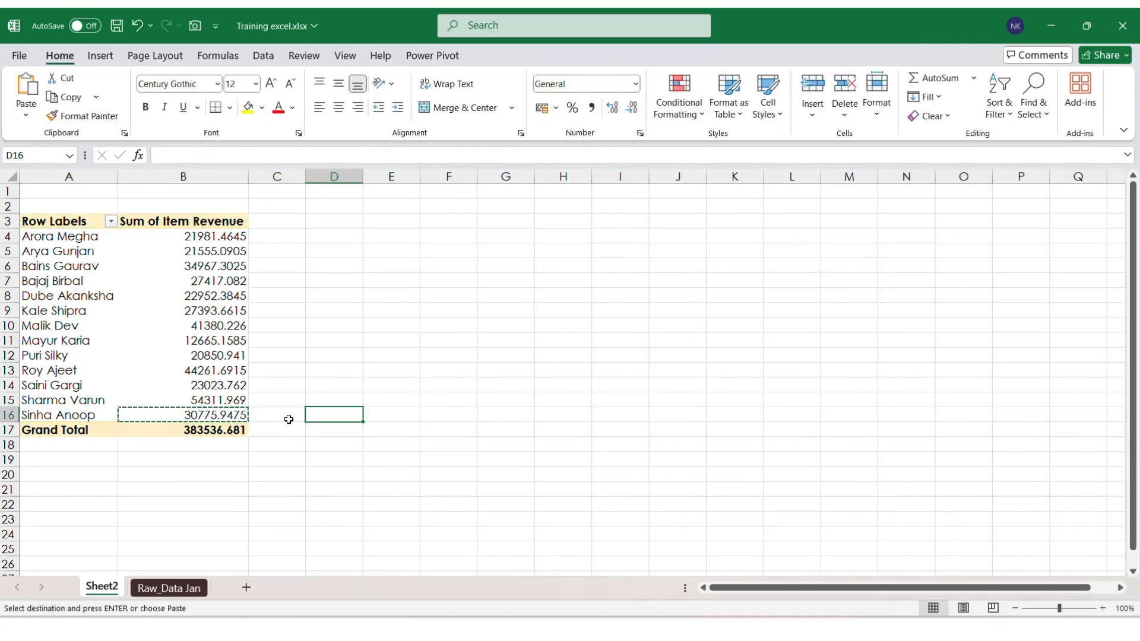
key(ctrl+alt+v)
key(v)
key(Return)
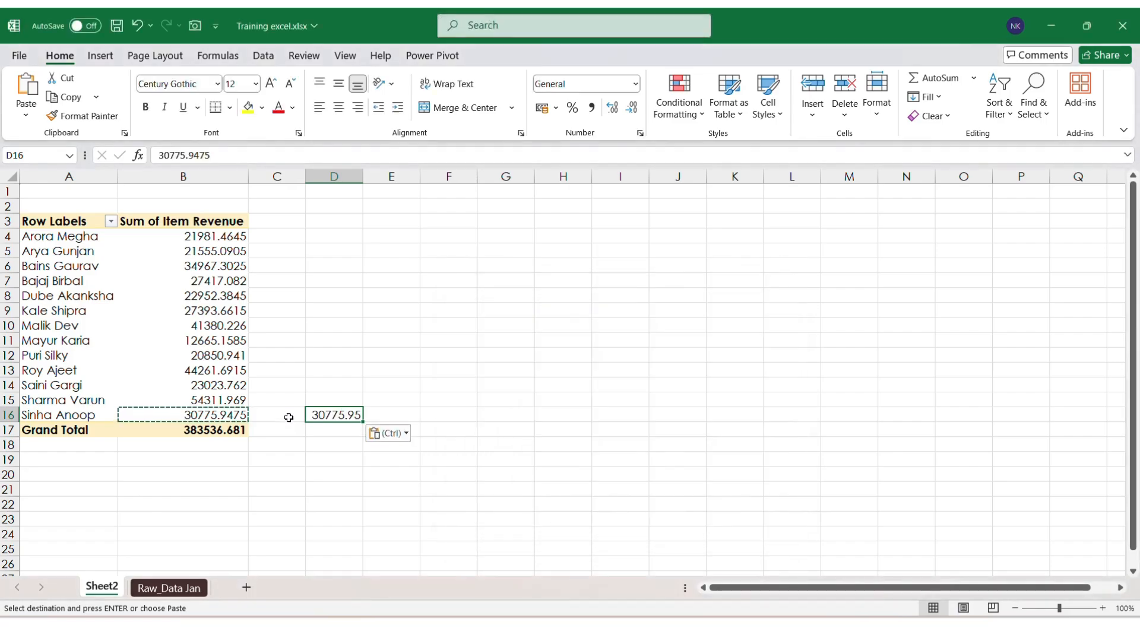
click(169, 587)
click(119, 509)
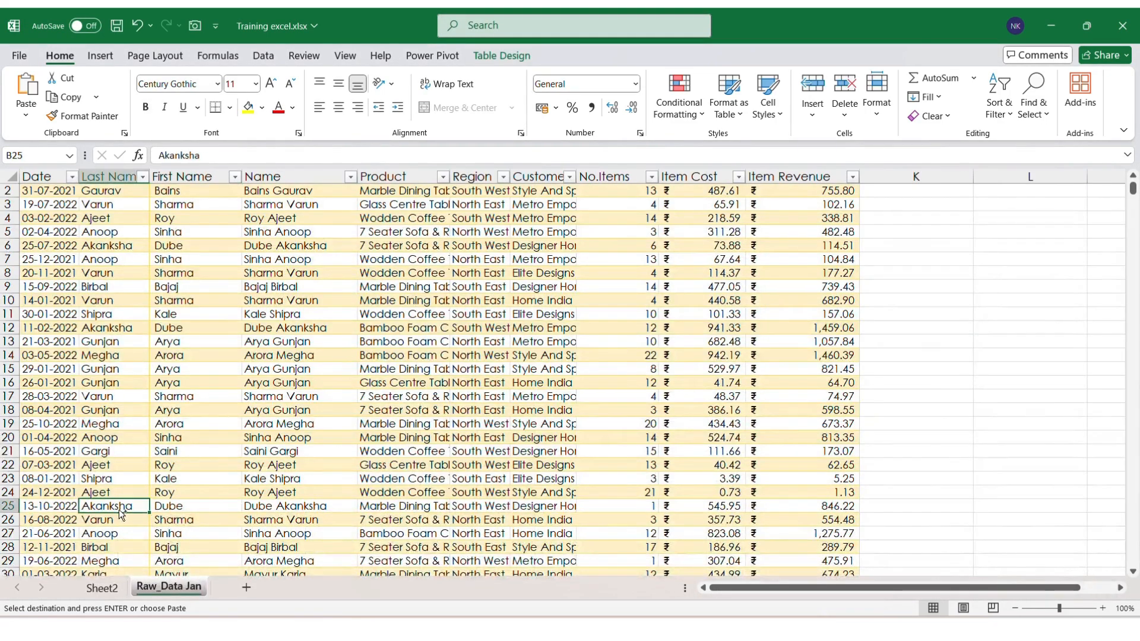
key(ctrl+Down)
key(Left)
key(Down)
key(ctrl+d)
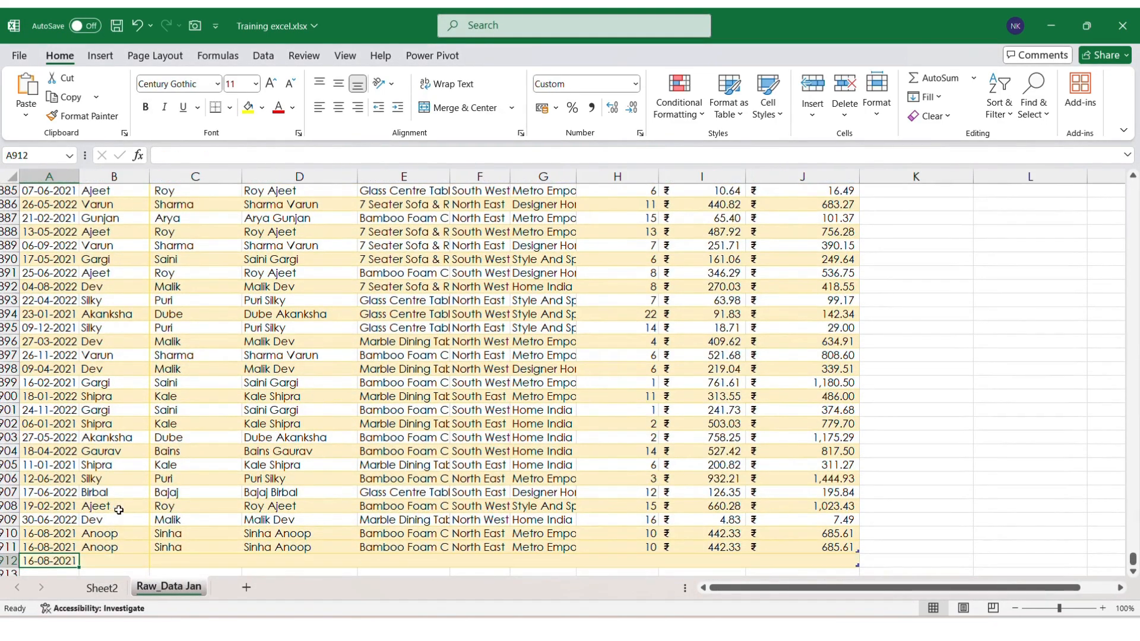
key(Right)
key(ctrl+d)
key(Right)
key(ctrl+d)
key(Right)
key(ctrl+d)
key(Right)
key(ctrl+d)
key(Right)
key(ctrl+d)
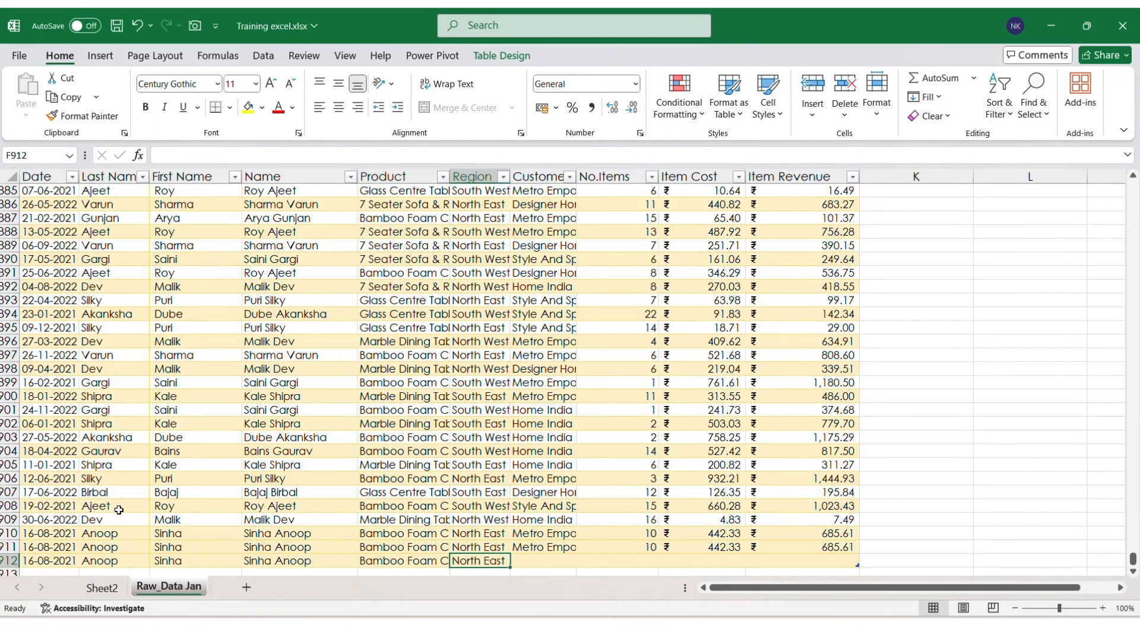
key(Right)
key(ctrl+d)
key(Right)
key(ctrl+d)
key(Right)
key(ctrl+d)
key(Right)
key(ctrl+d)
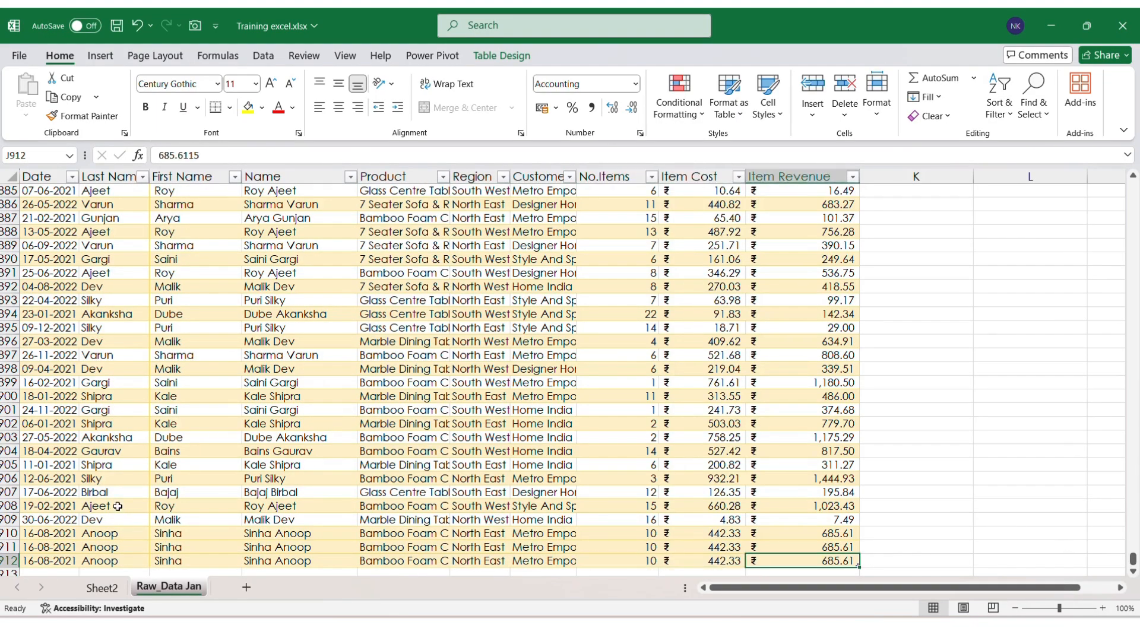
key(Home)
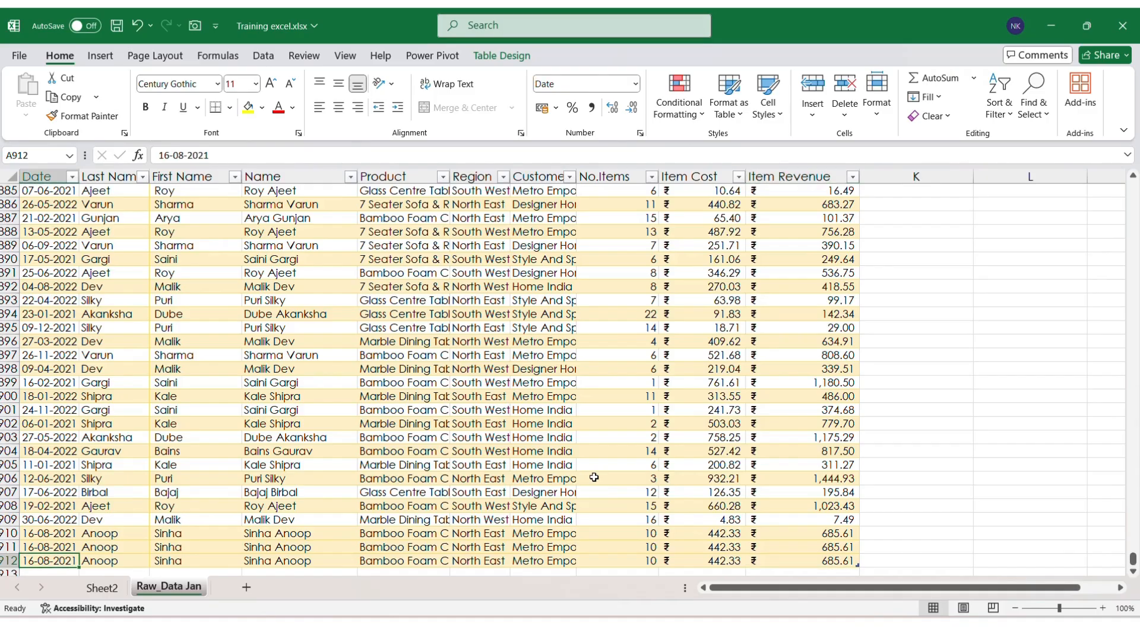
key(Right)
key(Right)
key(Right)
key(Down)
key(Down)
key(Up)
key(Up)
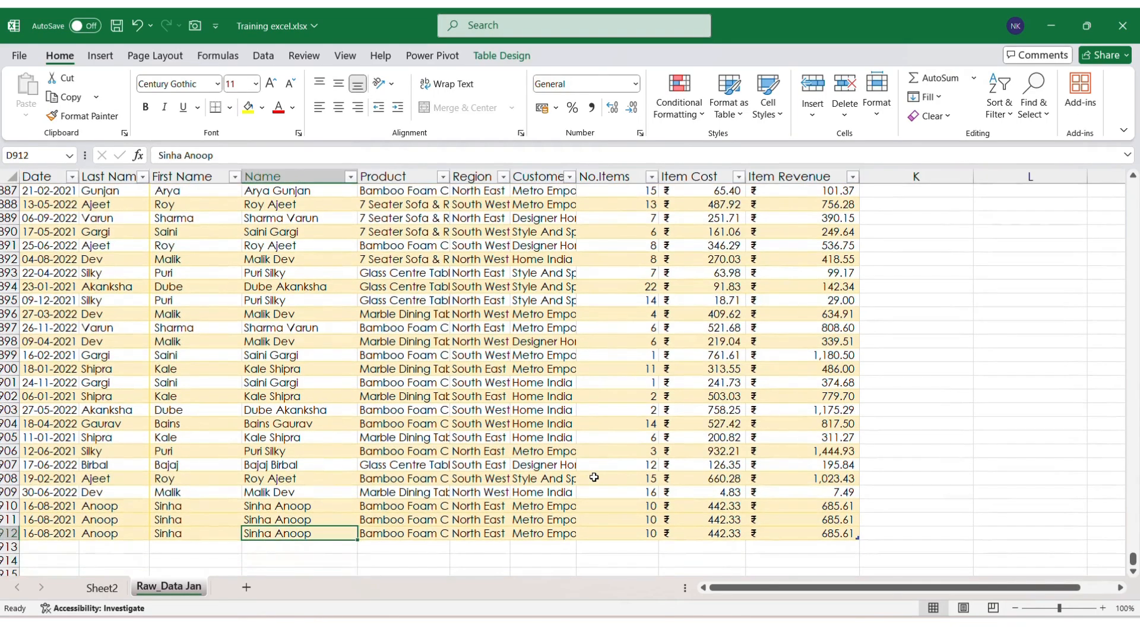
key(Down)
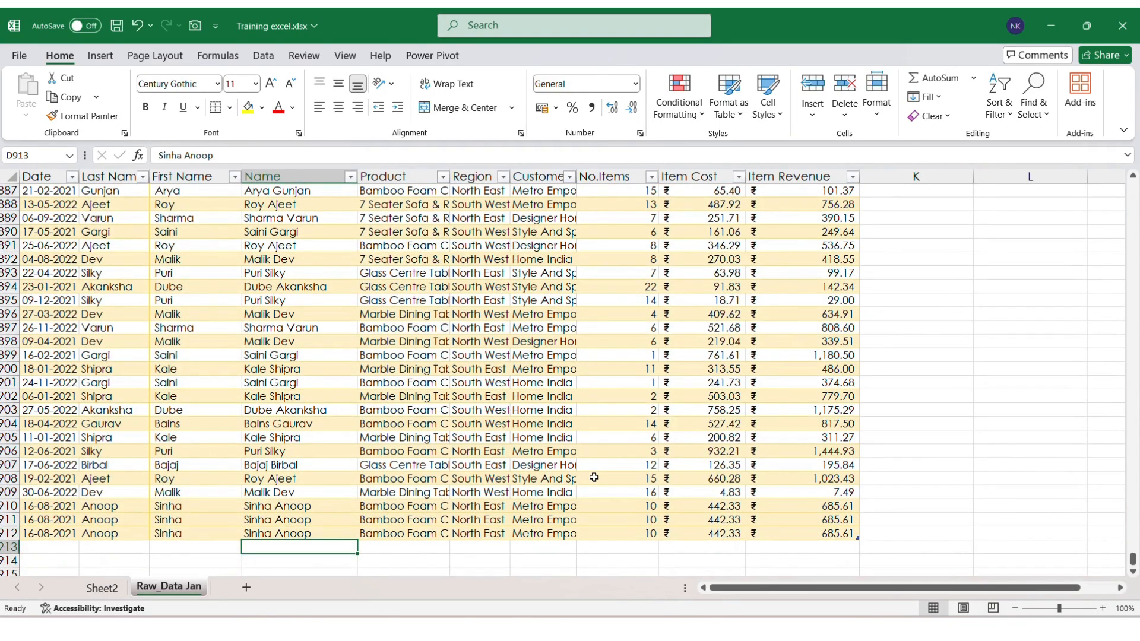
key(Right)
key(Right)
key(Right)
key(Right)
key(Right)
key(Right)
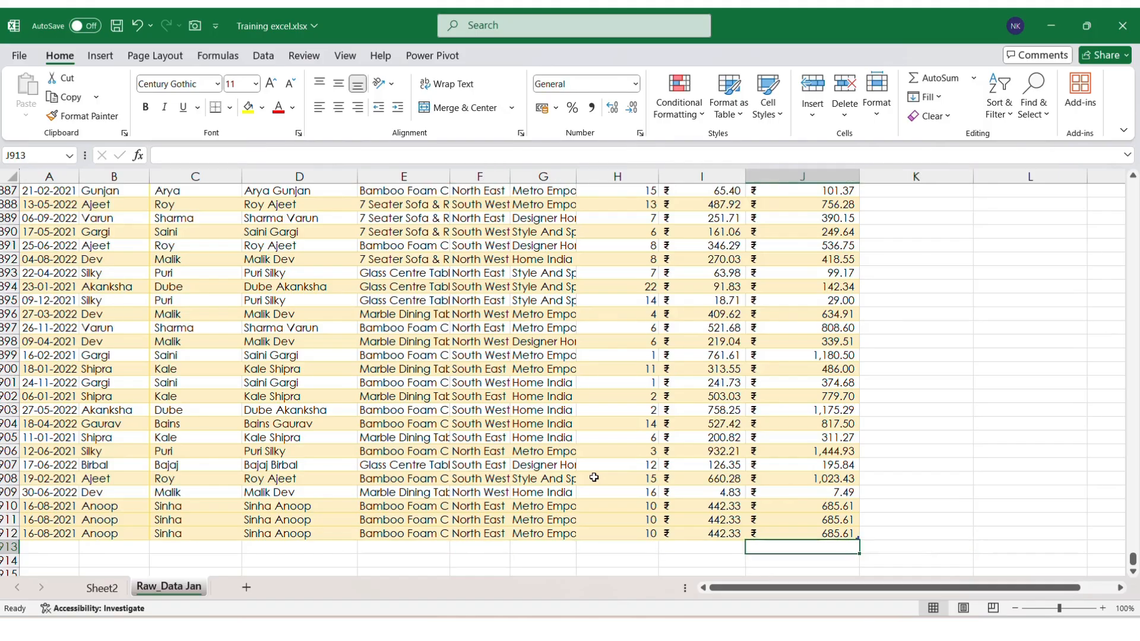
key(Down)
key(Up)
key(Up)
key(Down)
Step: Filter the Raw_Data Jan table's Last Name column to Anoop, leaving 73 of 911 records
key(Up)
key(ctrl+Up)
key(ctrl+Left)
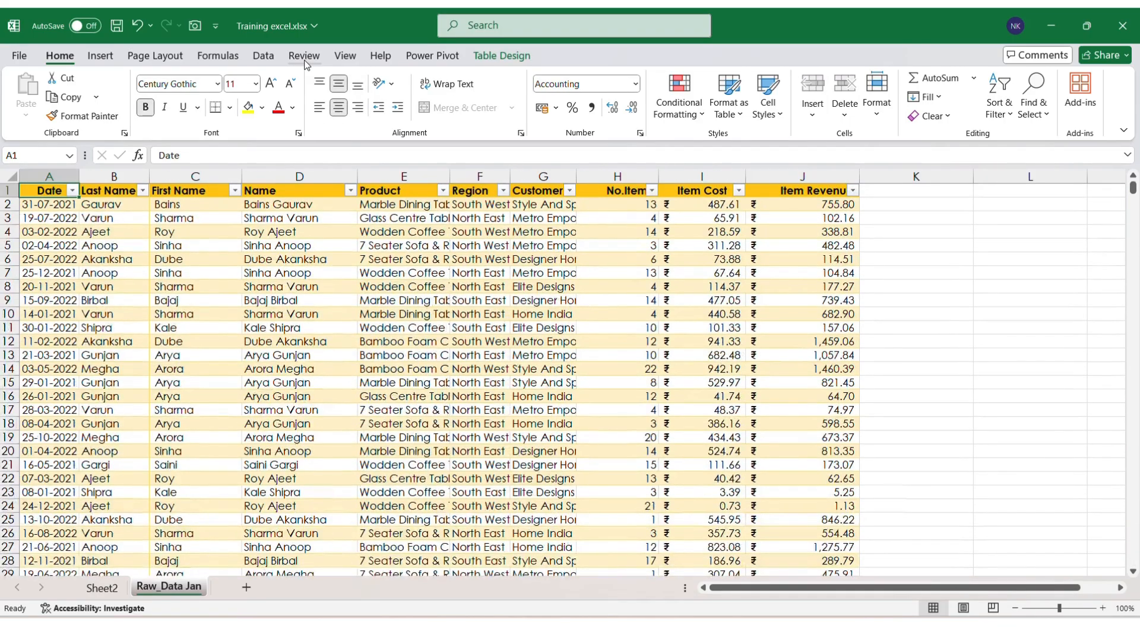
key(Right)
key(Right)
key(Right)
key(Right)
key(Right)
key(Right)
key(Right)
key(Right)
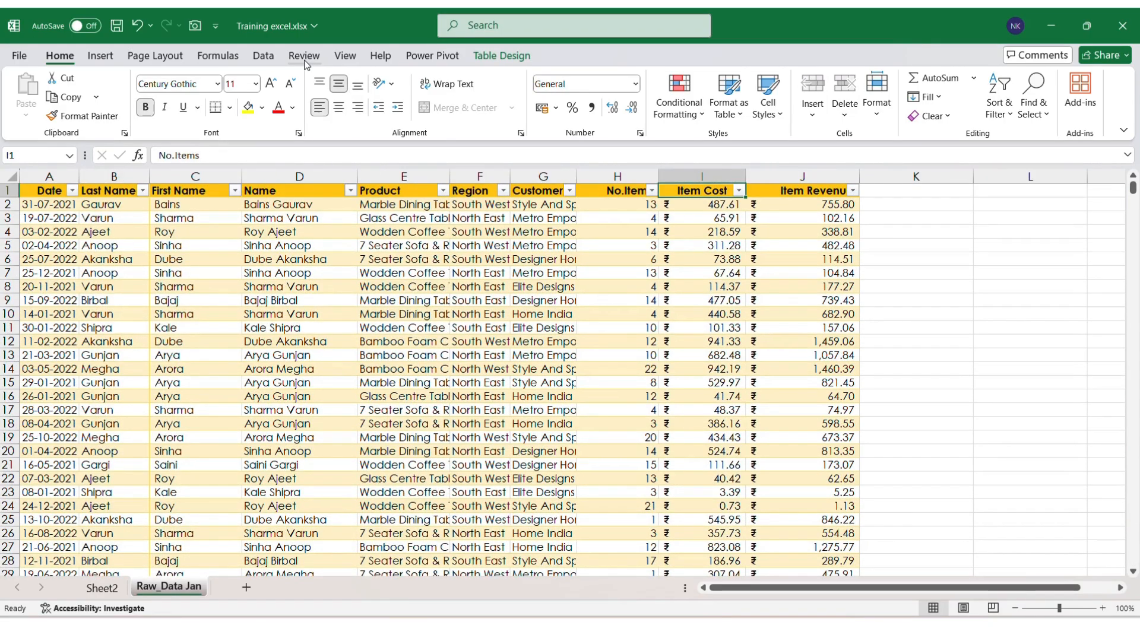
key(Left)
key(Left)
key(Left)
key(Left)
key(Left)
key(Left)
key(Left)
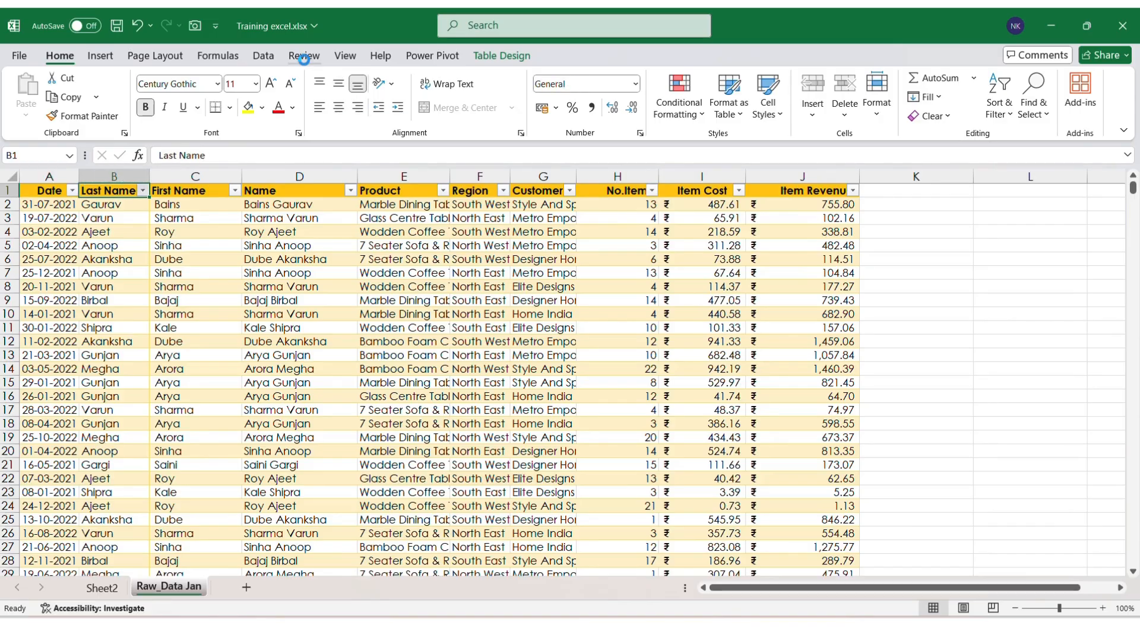
key(alt+Down)
text(ea)
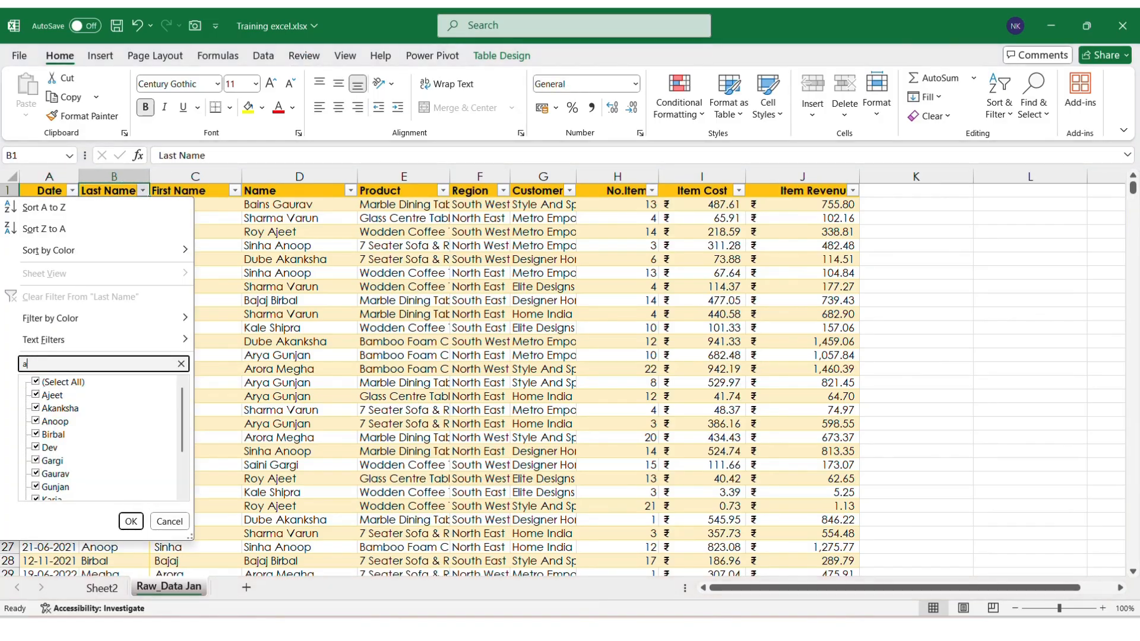
text(noop)
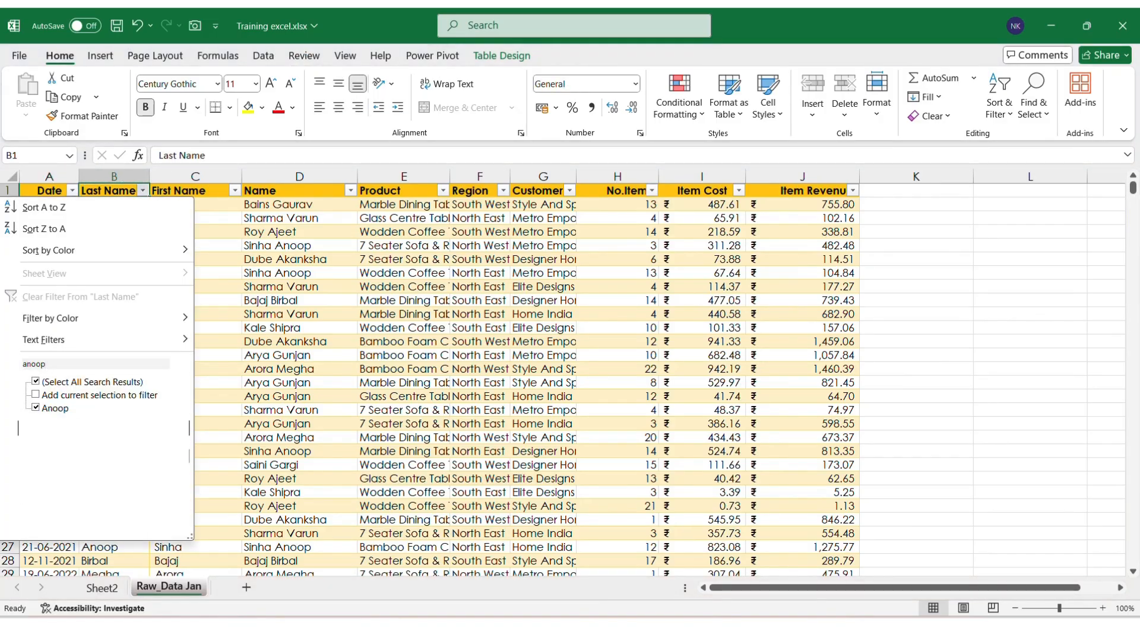
key(Return)
Step: Select the filtered Item Revenue values to read their sum, then return to Sheet2's pivot
key(Down)
key(ctrl+Down)
key(Right)
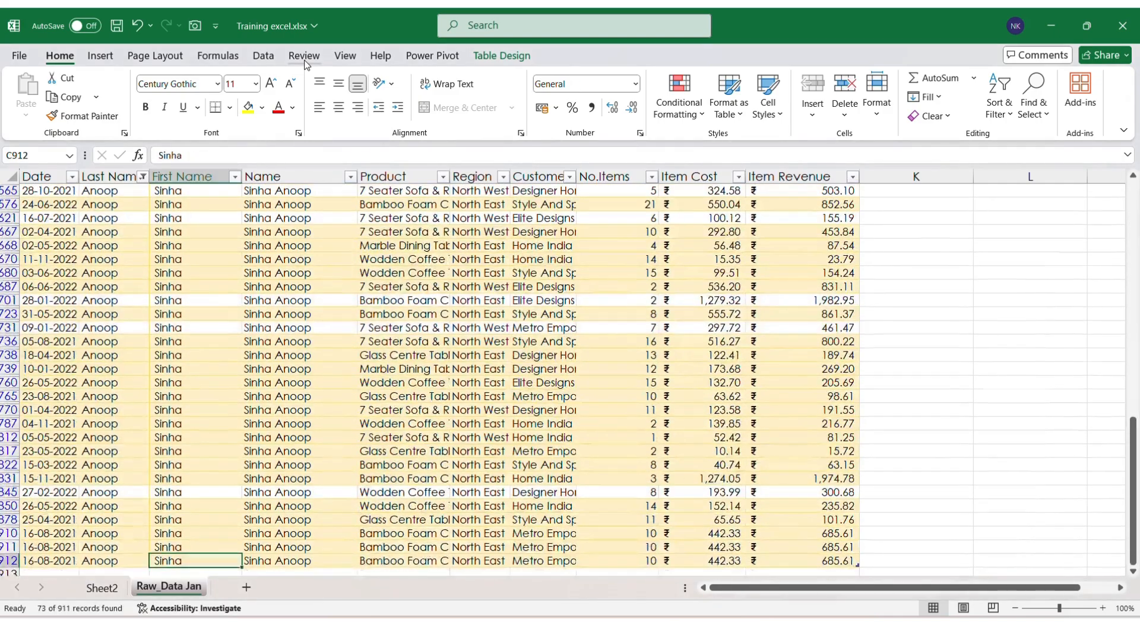
key(Right)
key(Right)
key(Right)
key(Right)
key(Right)
key(Right)
key(Right)
key(ctrl+shift+Up)
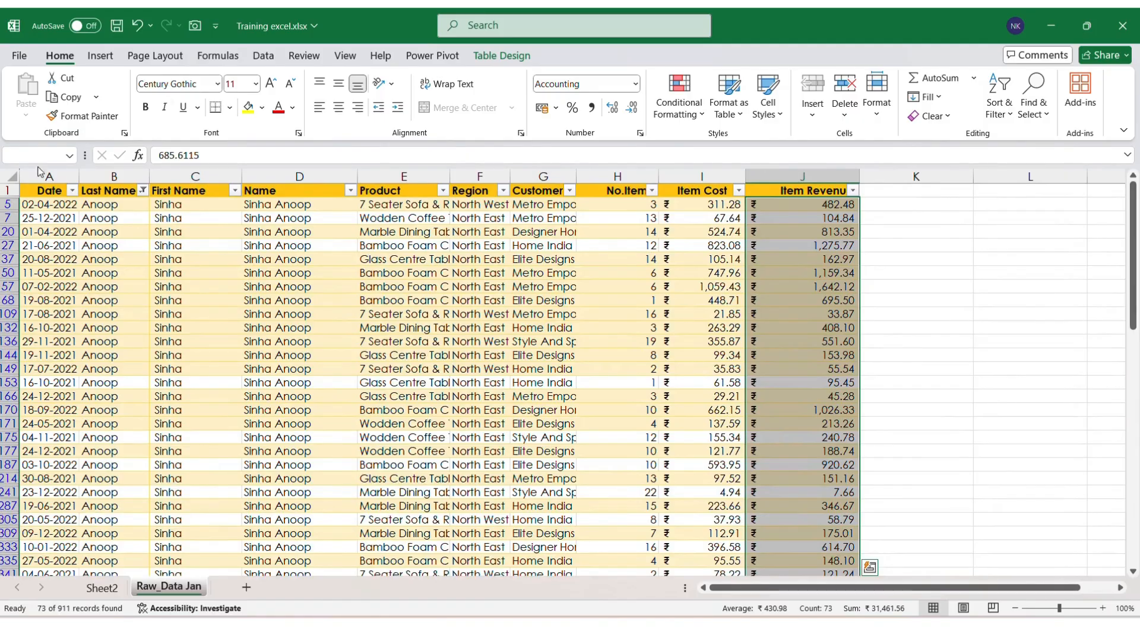
click(110, 588)
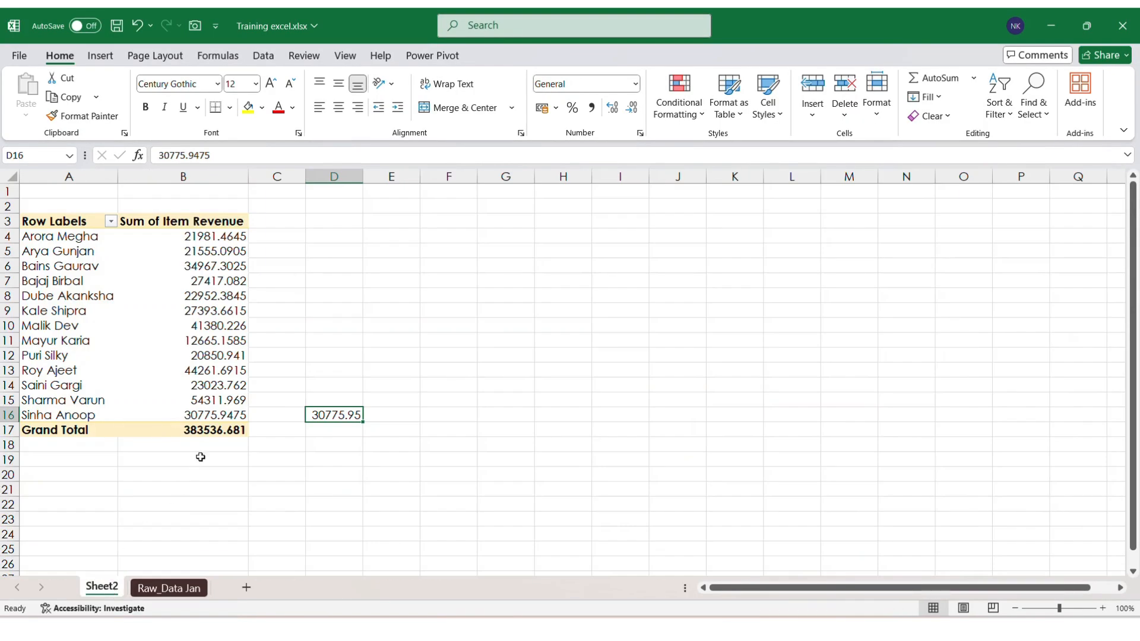
Step: Refresh the Sheet2 pivot and compare B16's new 31461.559 with D16's 30775.95
right_click(162, 355)
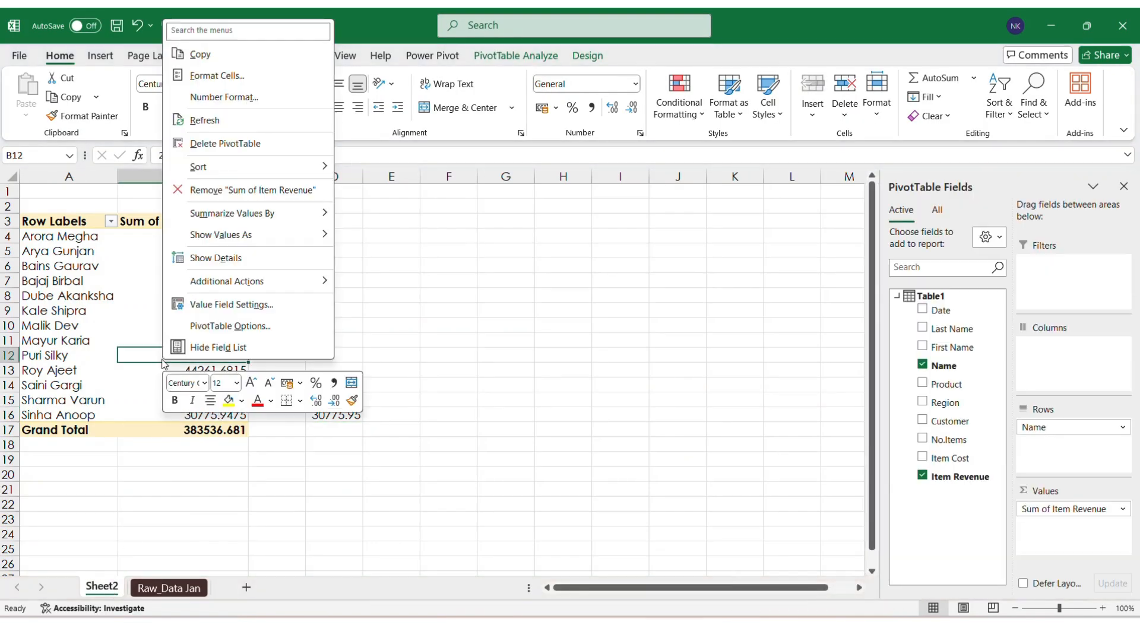
click(243, 121)
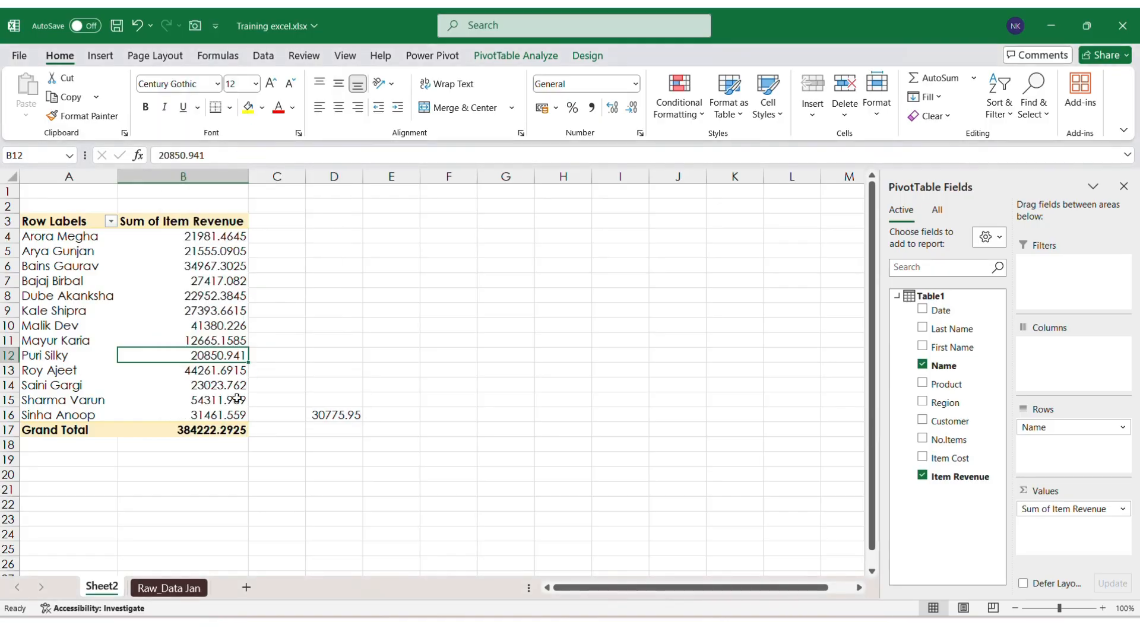
click(224, 417)
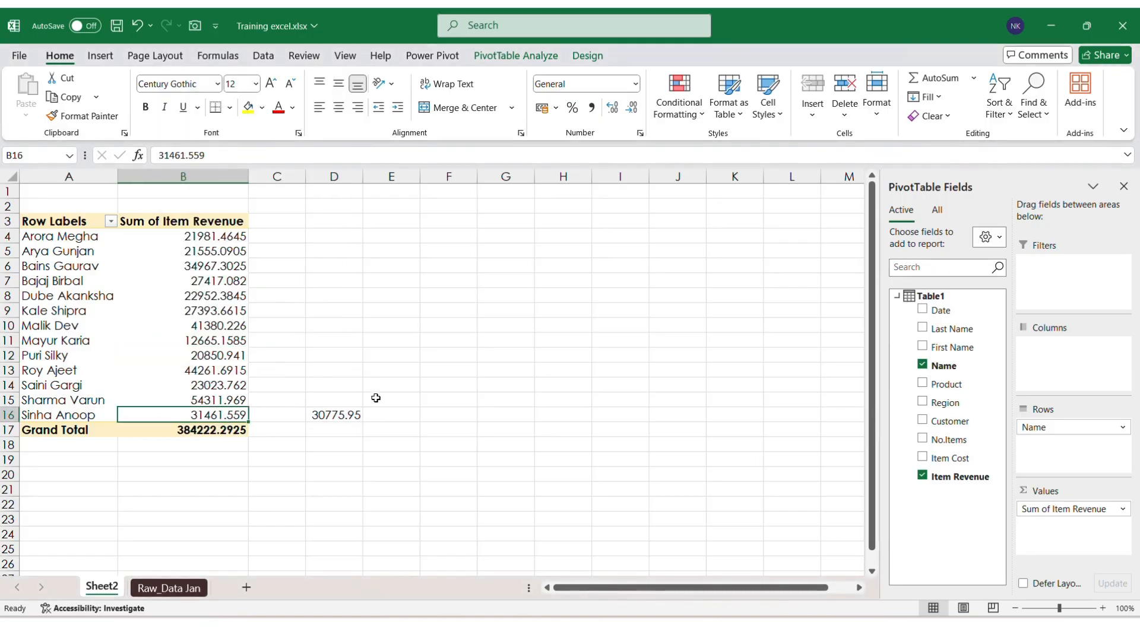
click(346, 419)
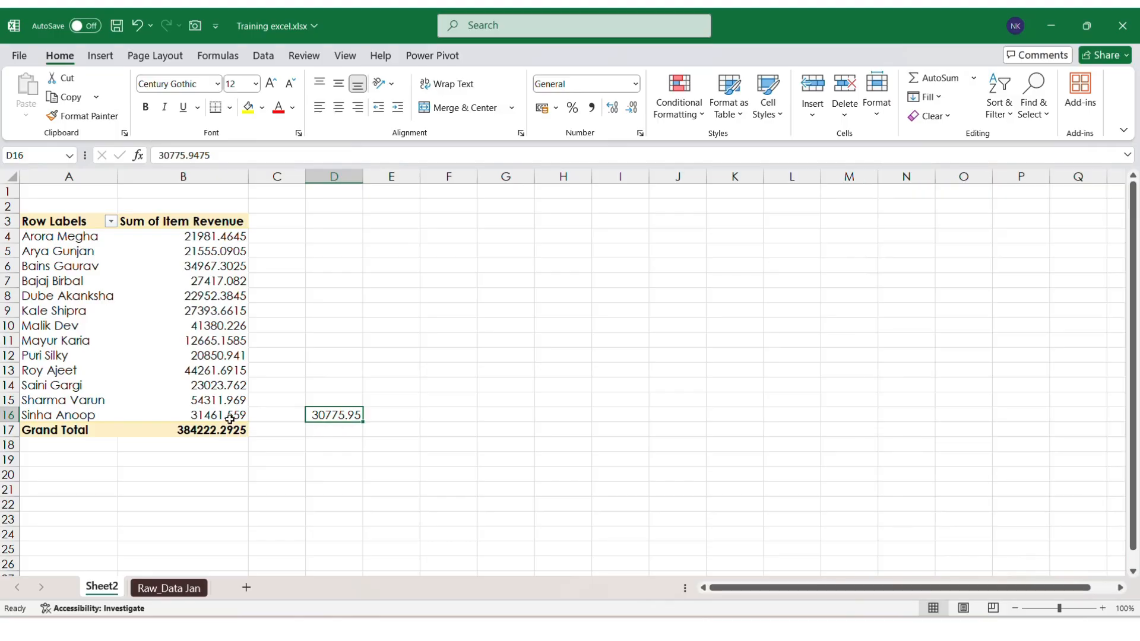
click(229, 418)
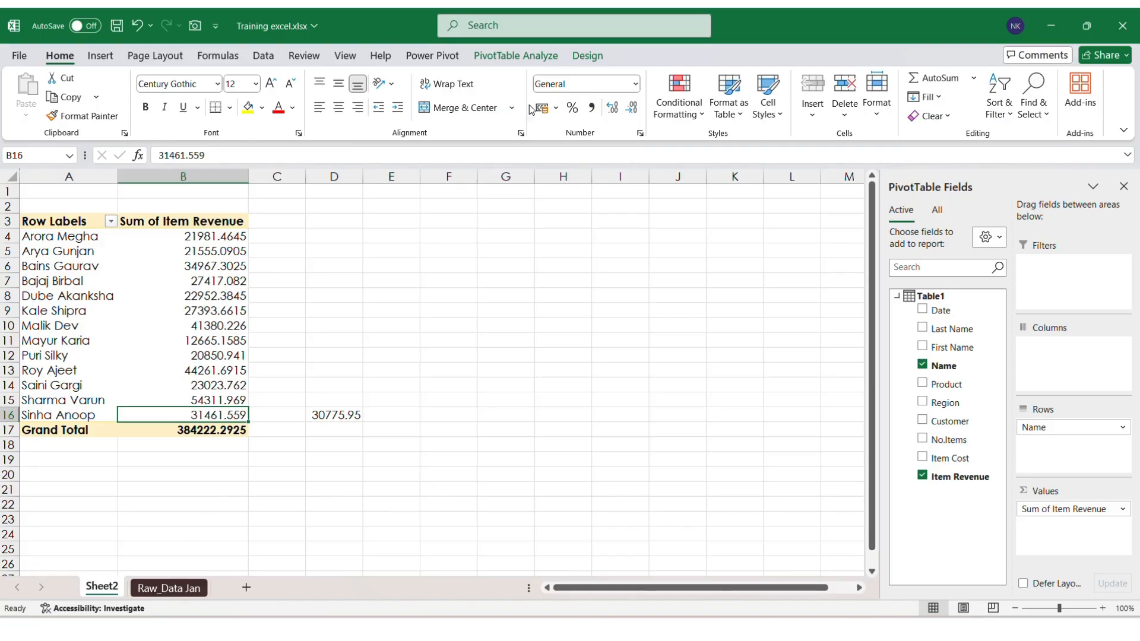
Step: Clear the Last Name filter on Raw_Data Jan so all rows show
key(ctrl+Page_Down)
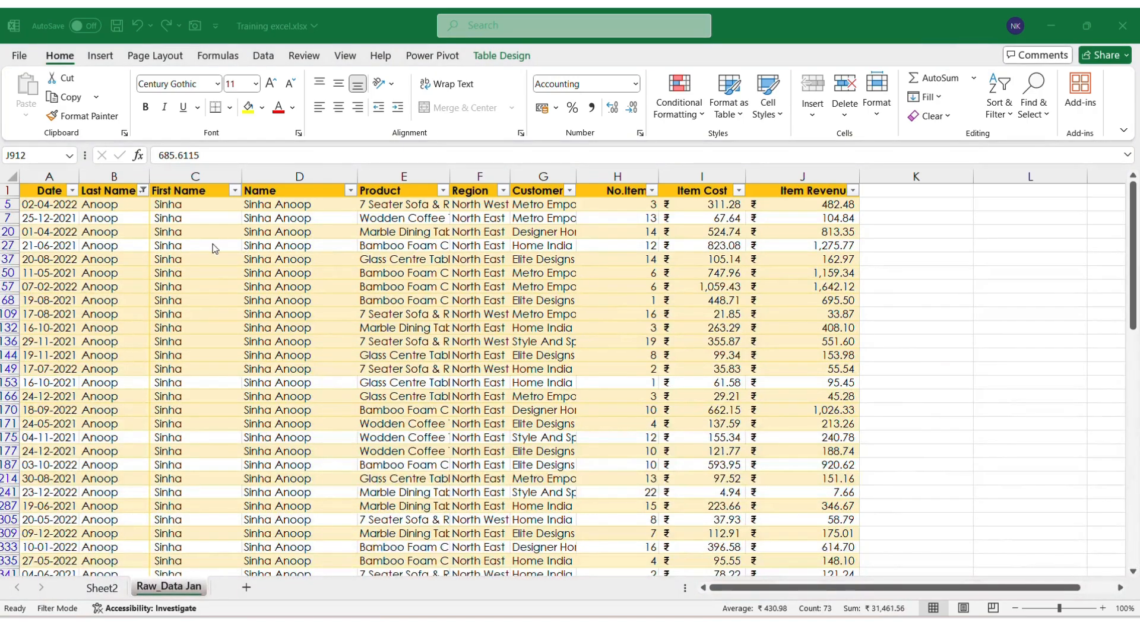
key(Up)
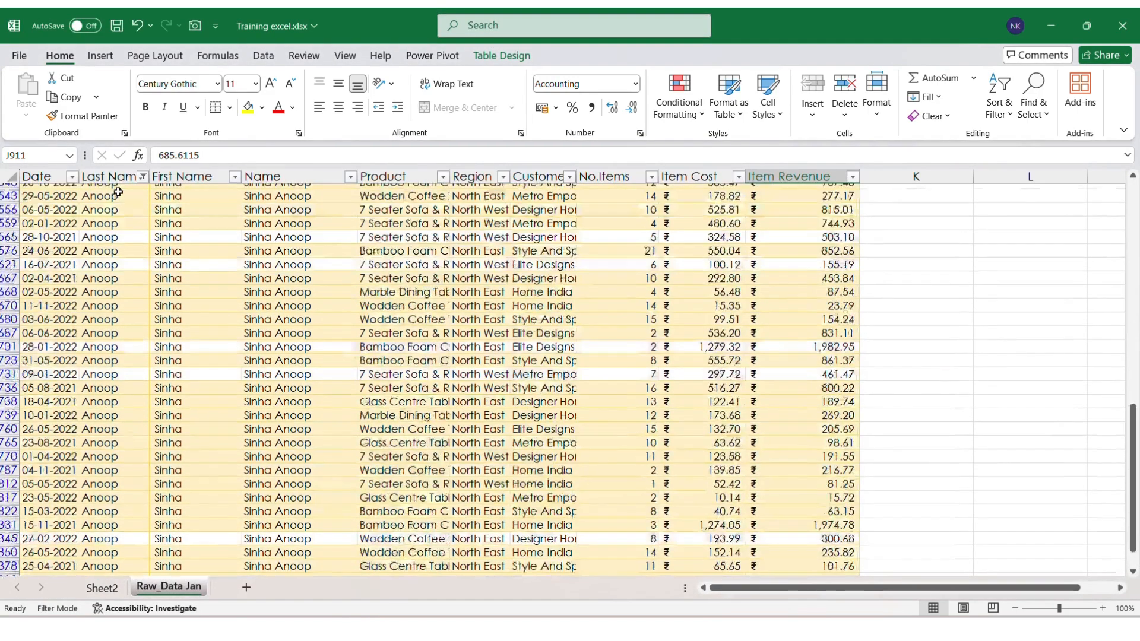
key(ctrl+Up)
key(Up)
click(118, 191)
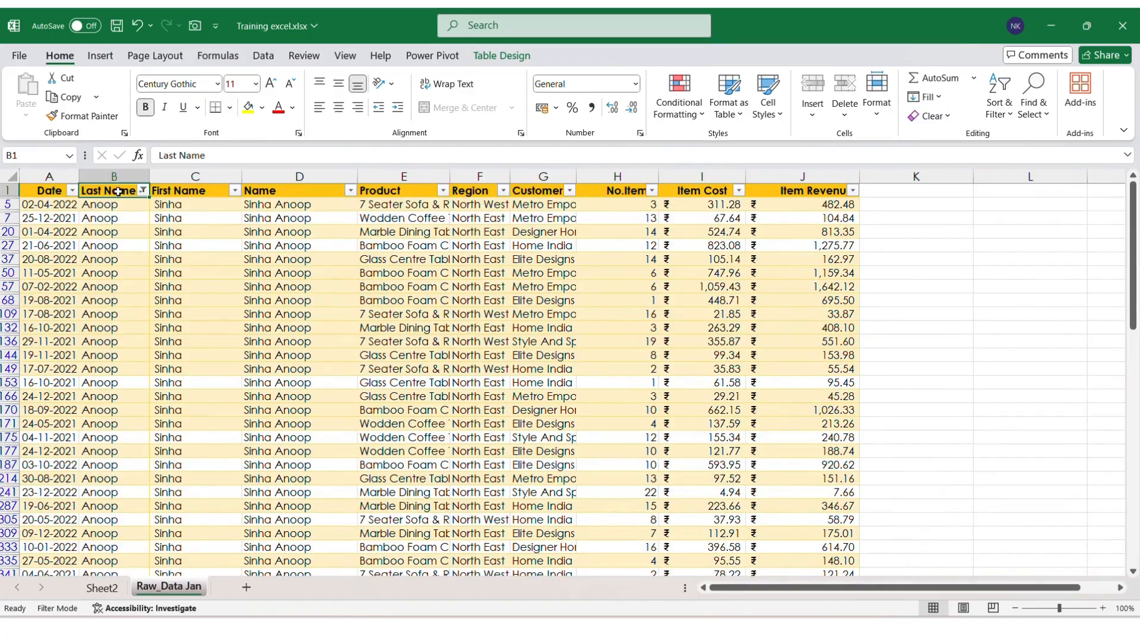
key(alt+Down)
key(Down)
key(Down)
key(Down)
key(Down)
key(Down)
key(Down)
key(Down)
key(Down)
key(space)
key(Return)
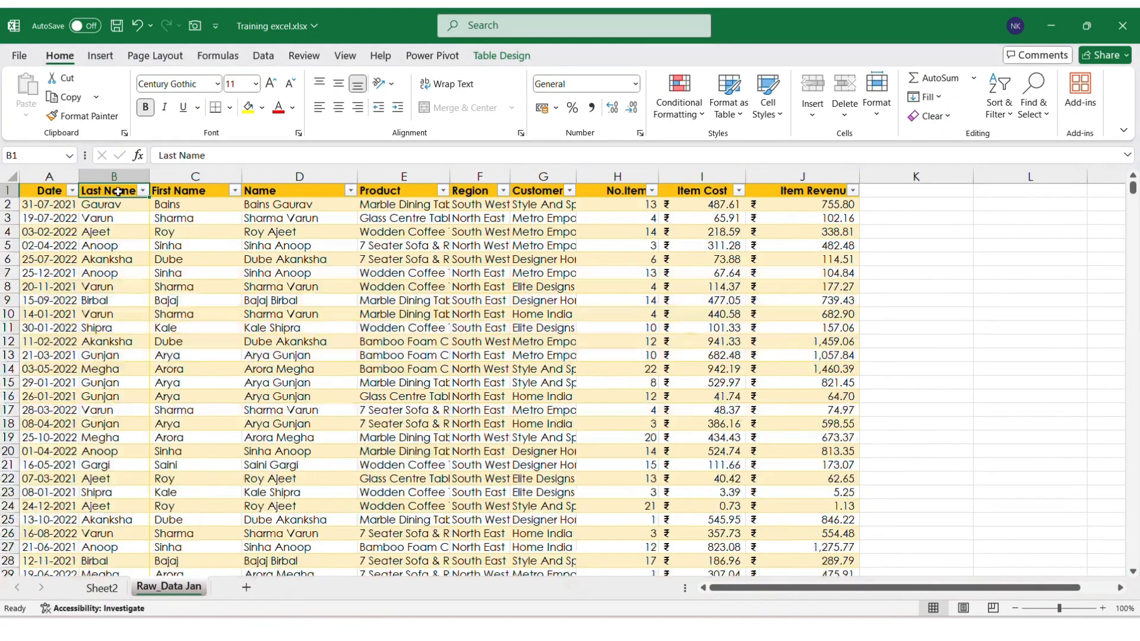
drag(490, 31, 484, 35)
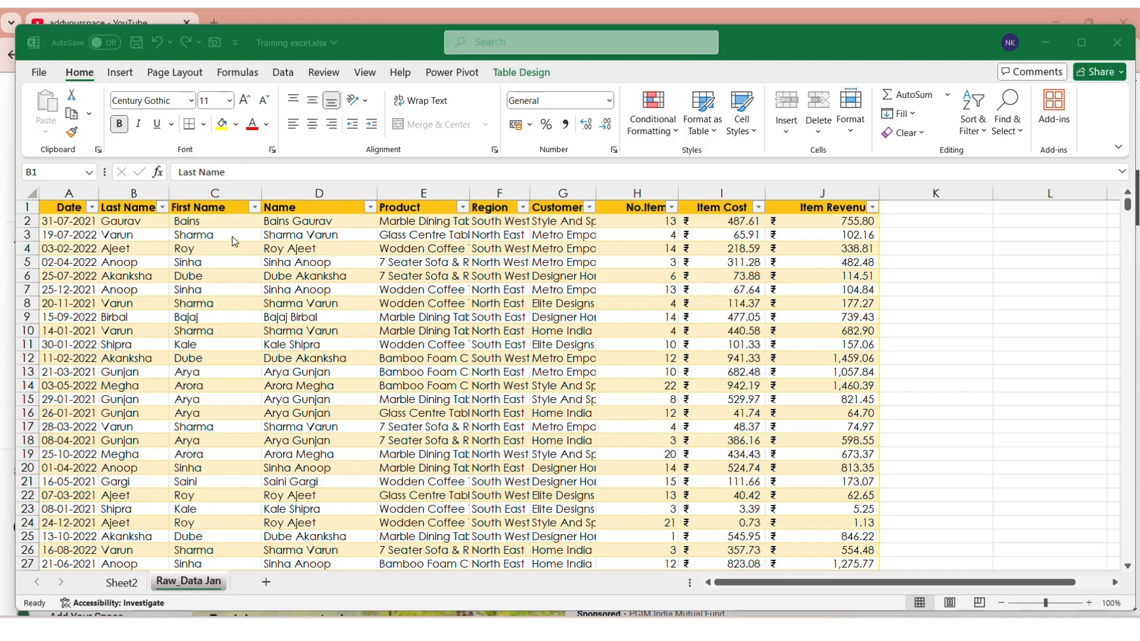
Step: Filter Last Name to anoop again and select its Item Revenue values to read the sum
click(161, 213)
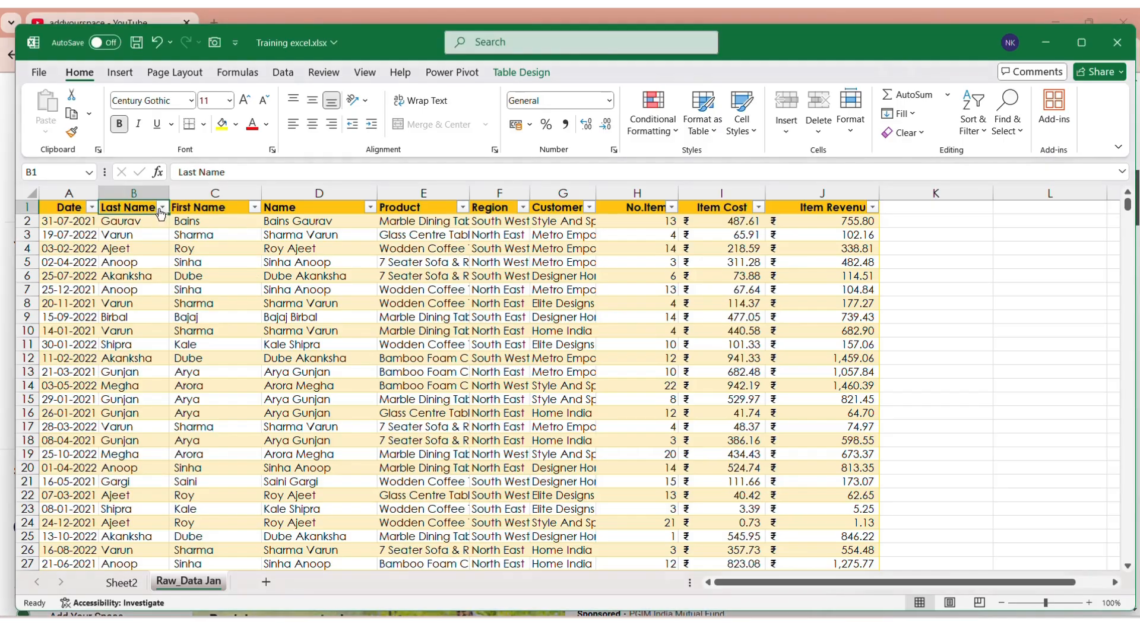
click(162, 208)
click(107, 379)
text(an)
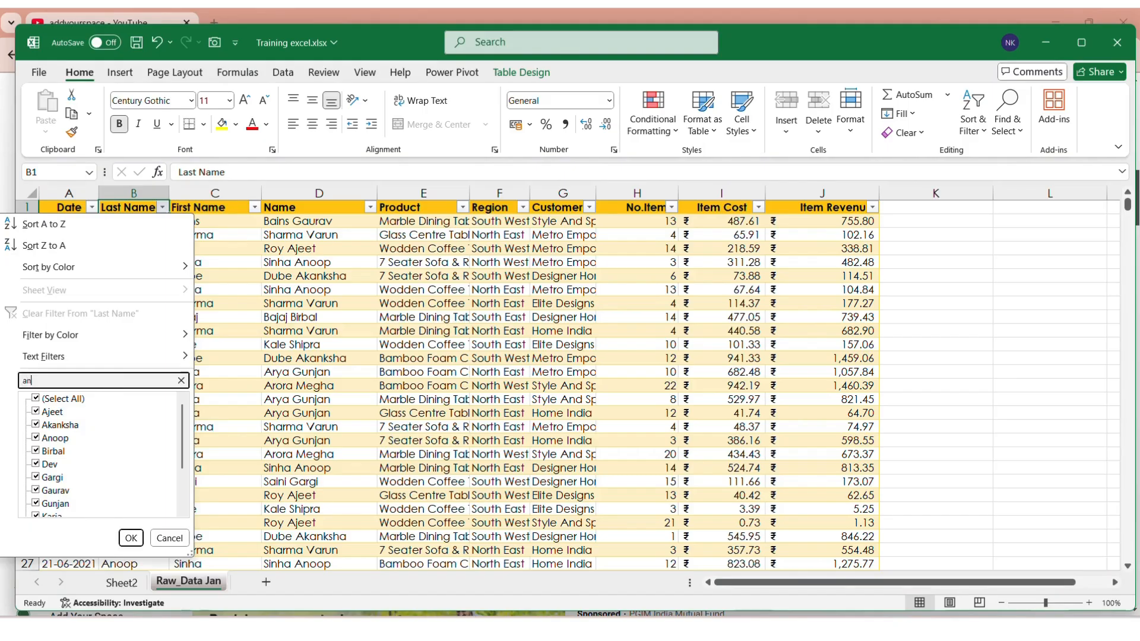
text(oop)
key(Return)
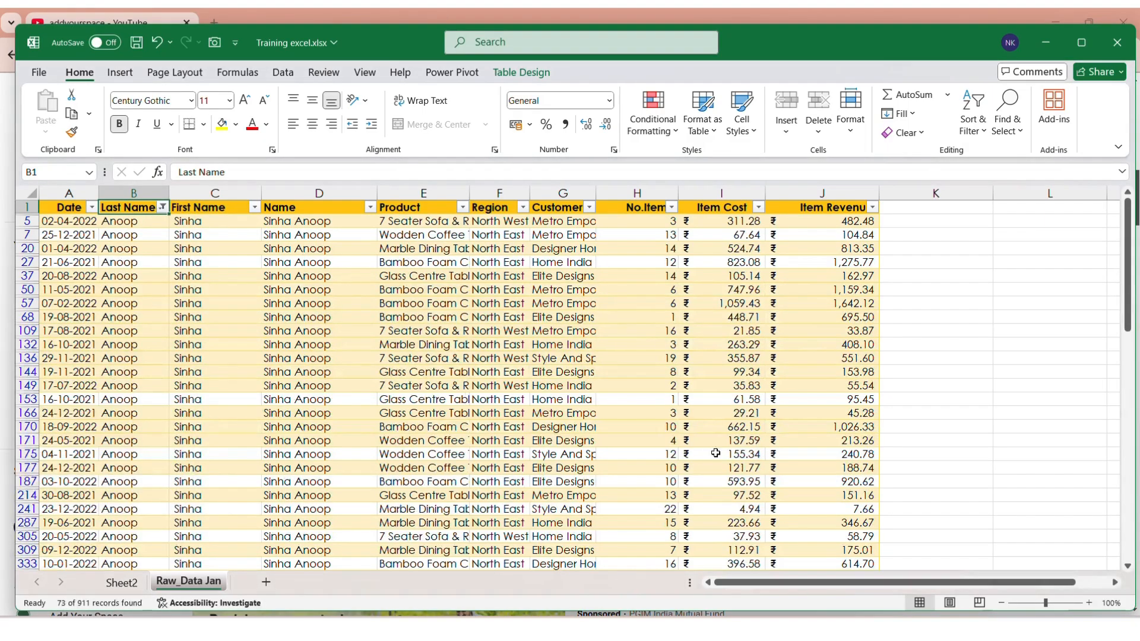
key(ctrl+shift+Down)
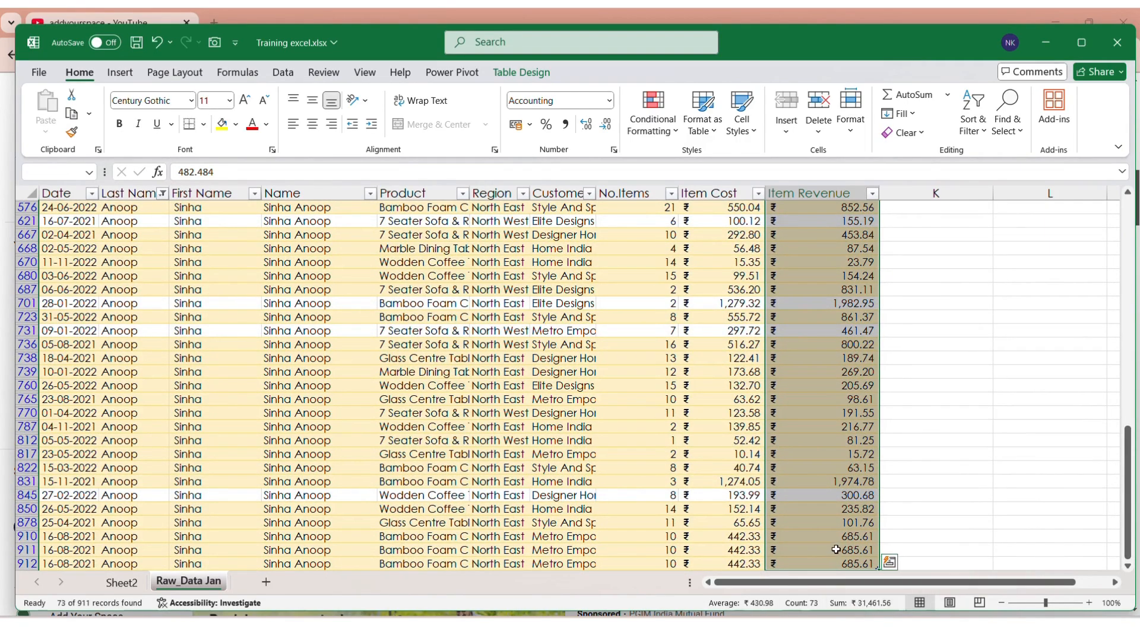
Step: Remove the Last Name filter again so all rows show, and go to the Table Design options
key(ctrl+Up)
key(ctrl+Left)
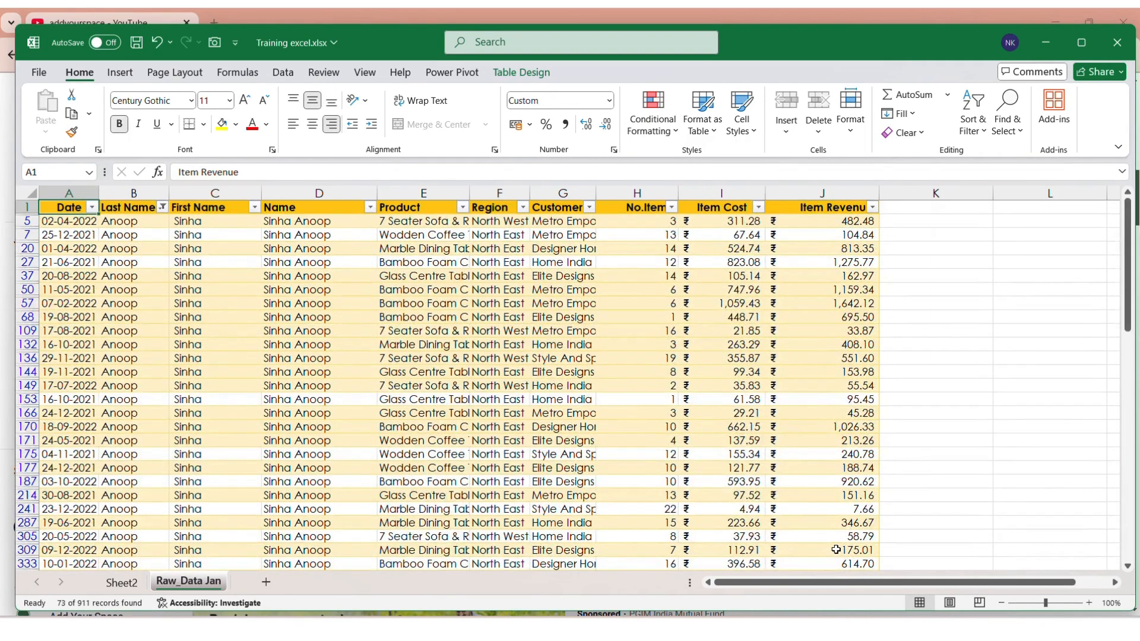
key(Right)
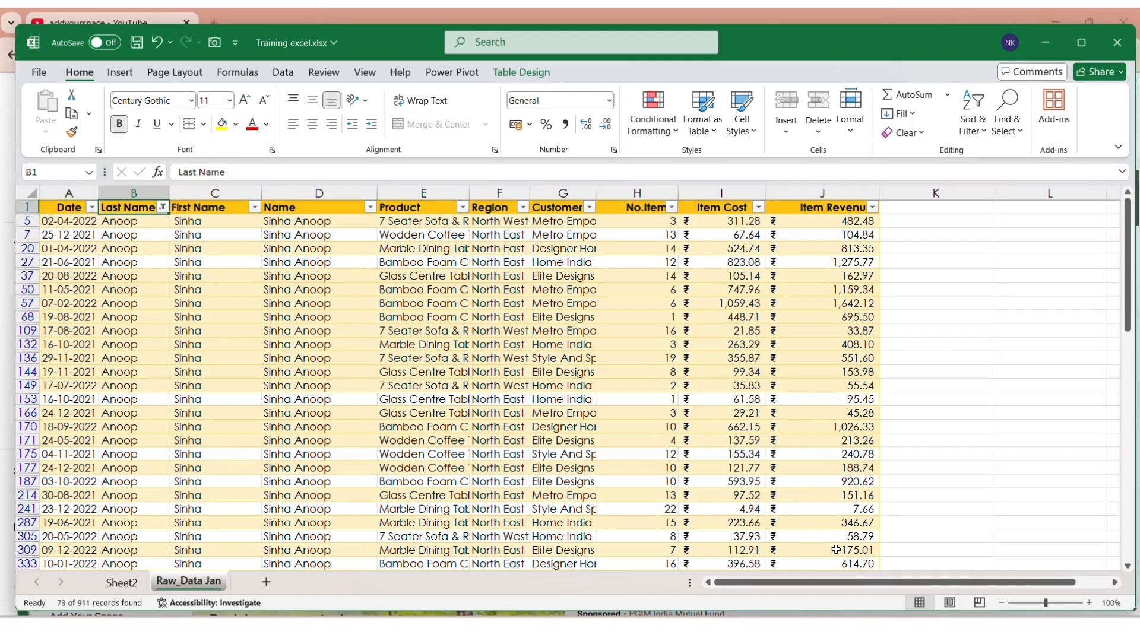
key(alt+Down)
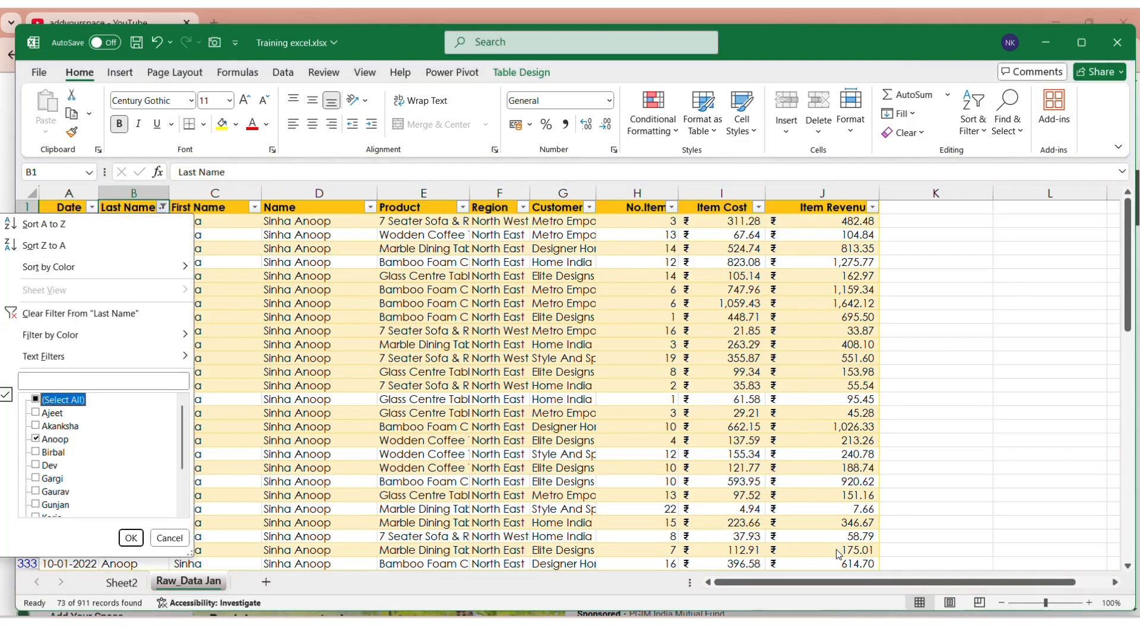
key(space)
key(Return)
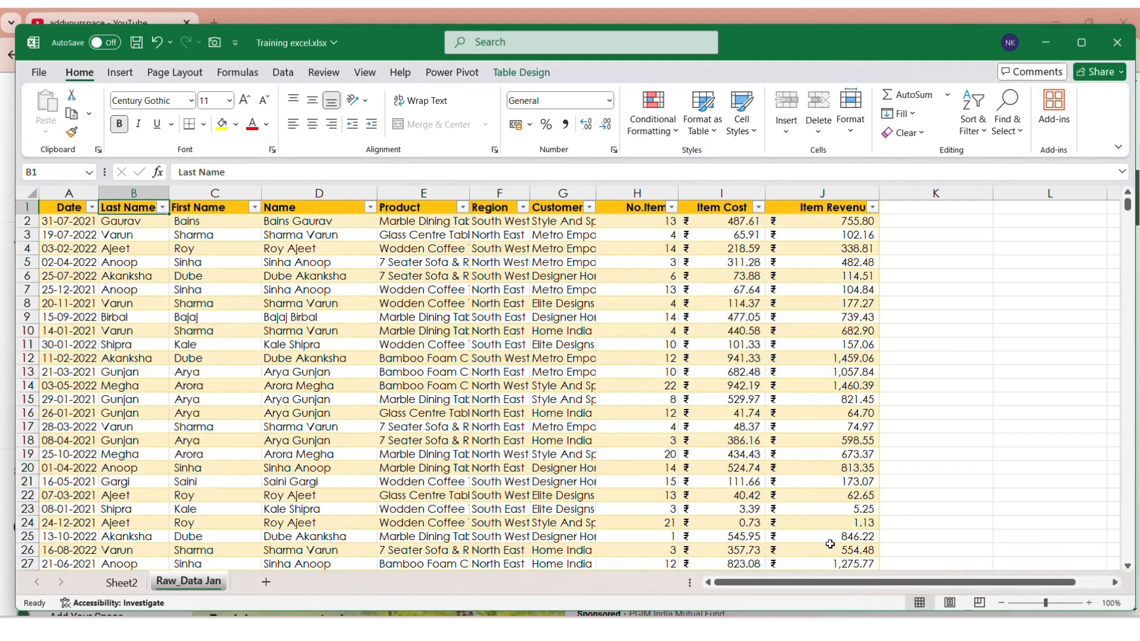
click(541, 76)
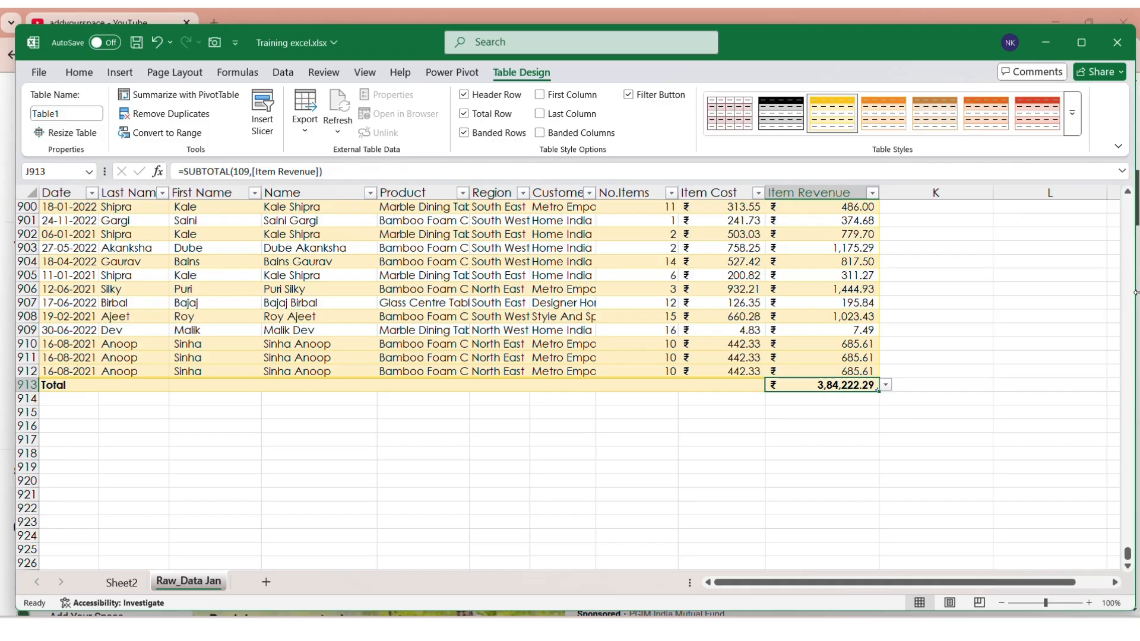
Step: Filter the table's Last Name column to anoop
key(ctrl+Up)
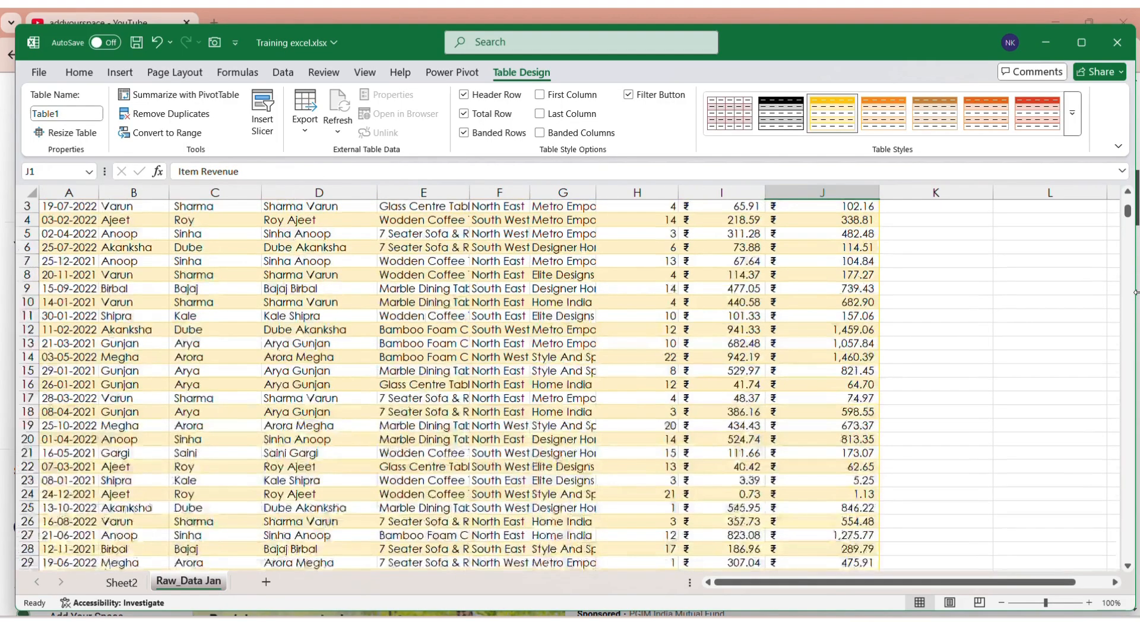
key(ctrl+Left)
key(Right)
key(alt+Down)
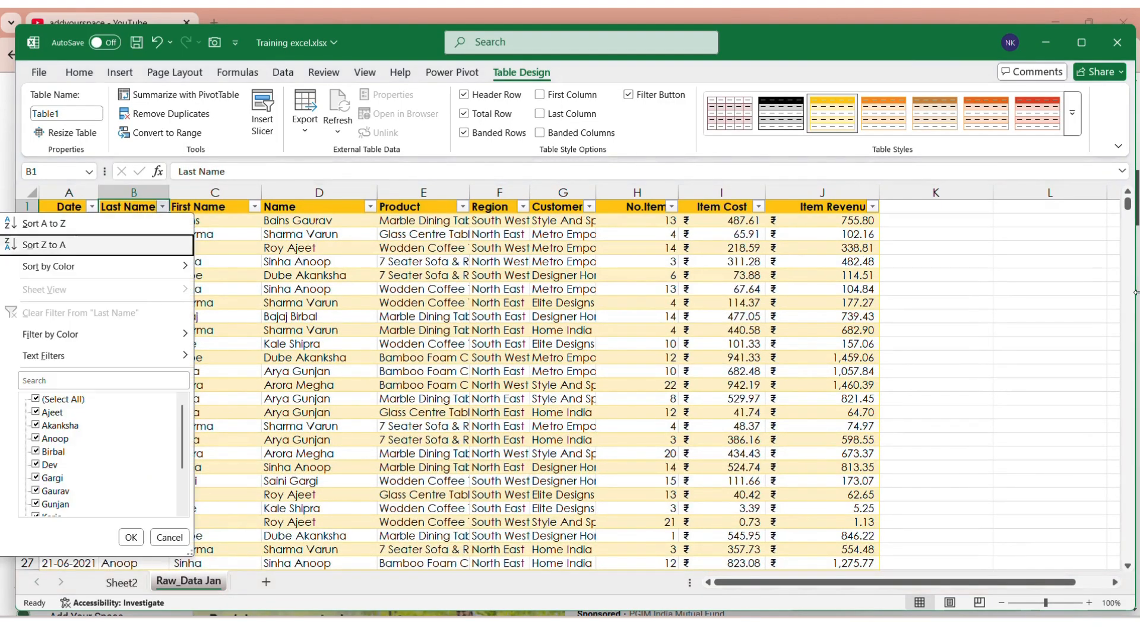
key(Escape)
key(alt+Down)
key(Down)
key(Down)
key(Down)
key(Down)
key(Down)
key(Down)
key(Down)
key(Down)
text(ano)
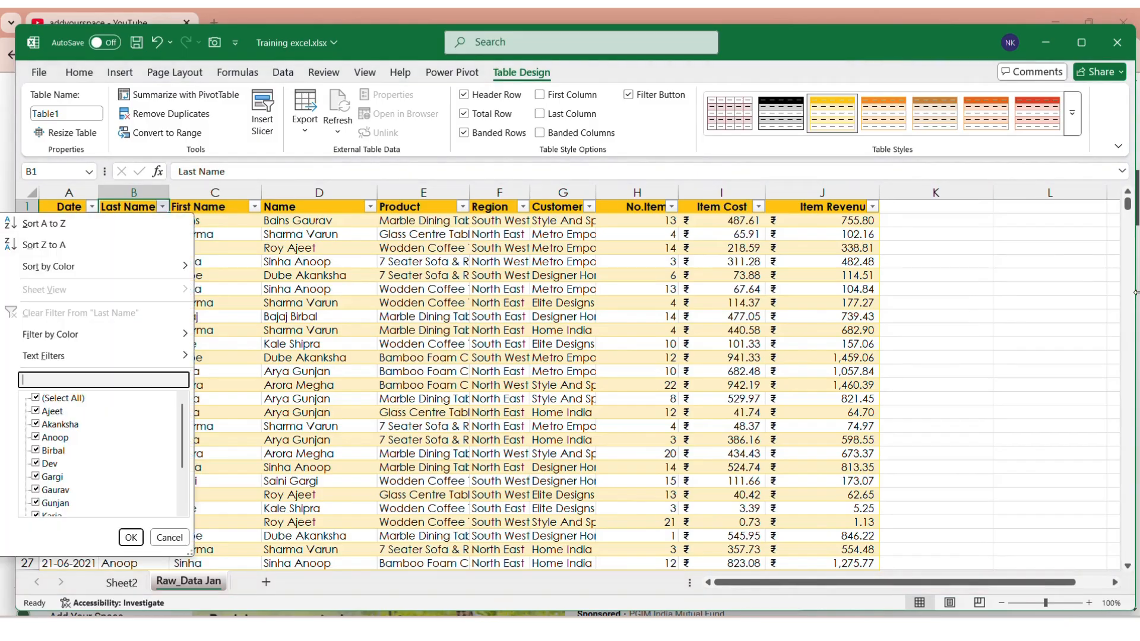
text(op)
key(Return)
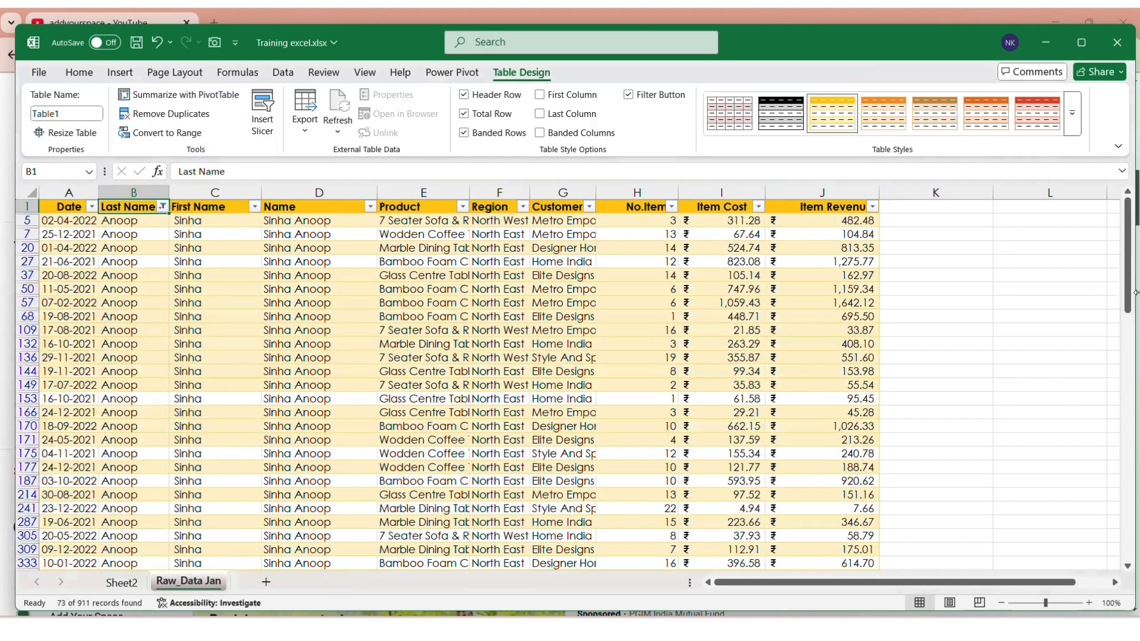
Step: Check the filtered Item Revenue total of 31,461.56 against Sheet2's PivotTable
key(ctrl+Right)
key(Down)
key(ctrl+Down)
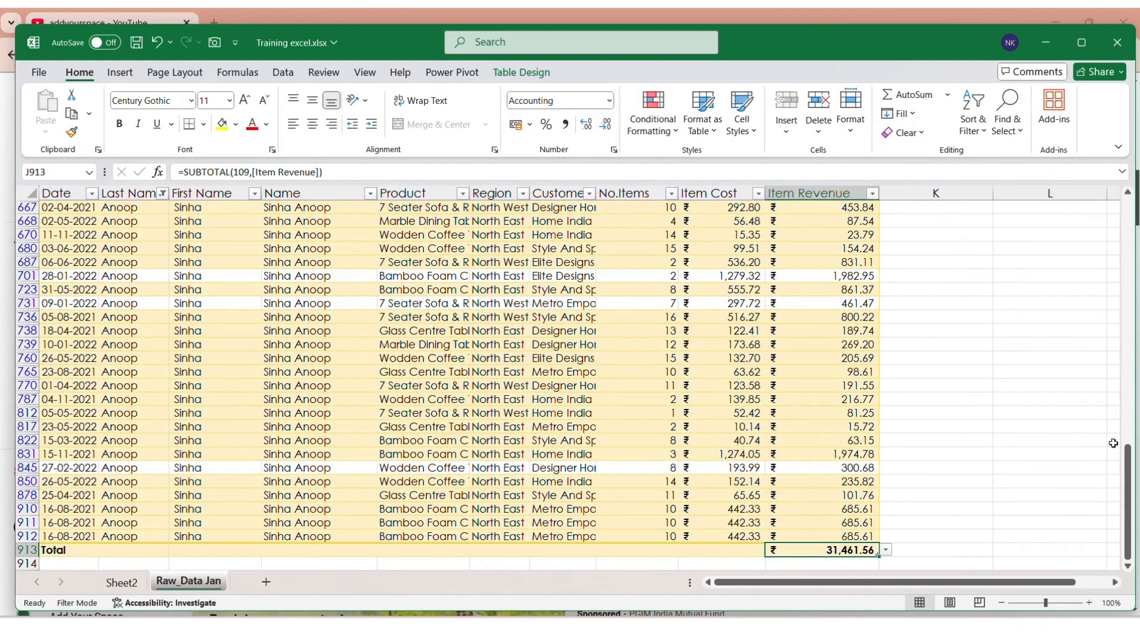
click(130, 584)
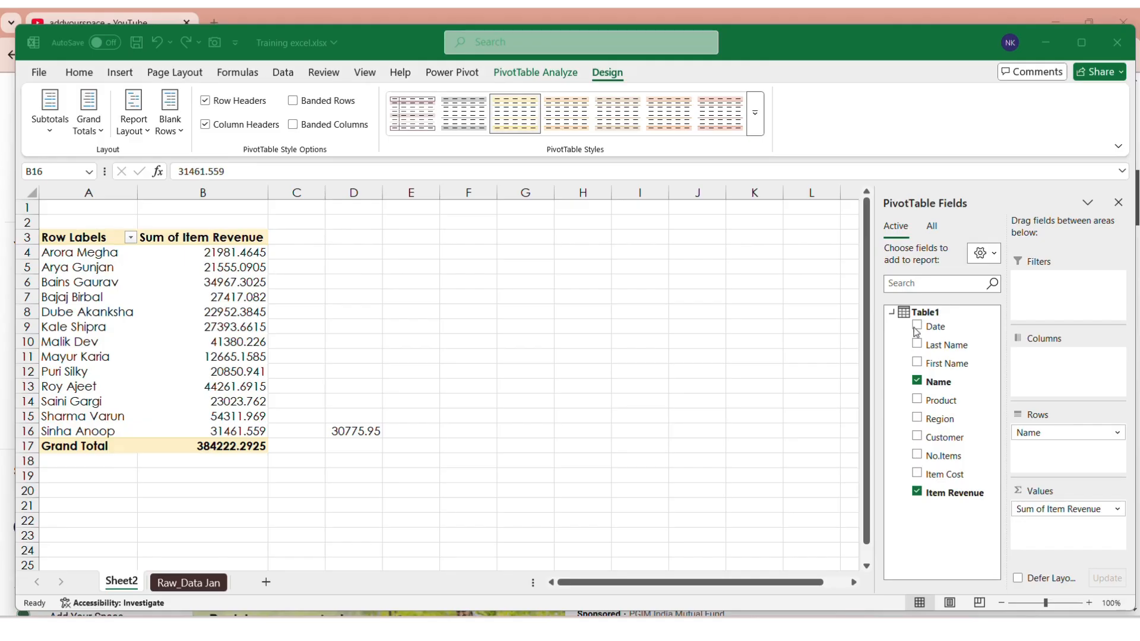
click(117, 586)
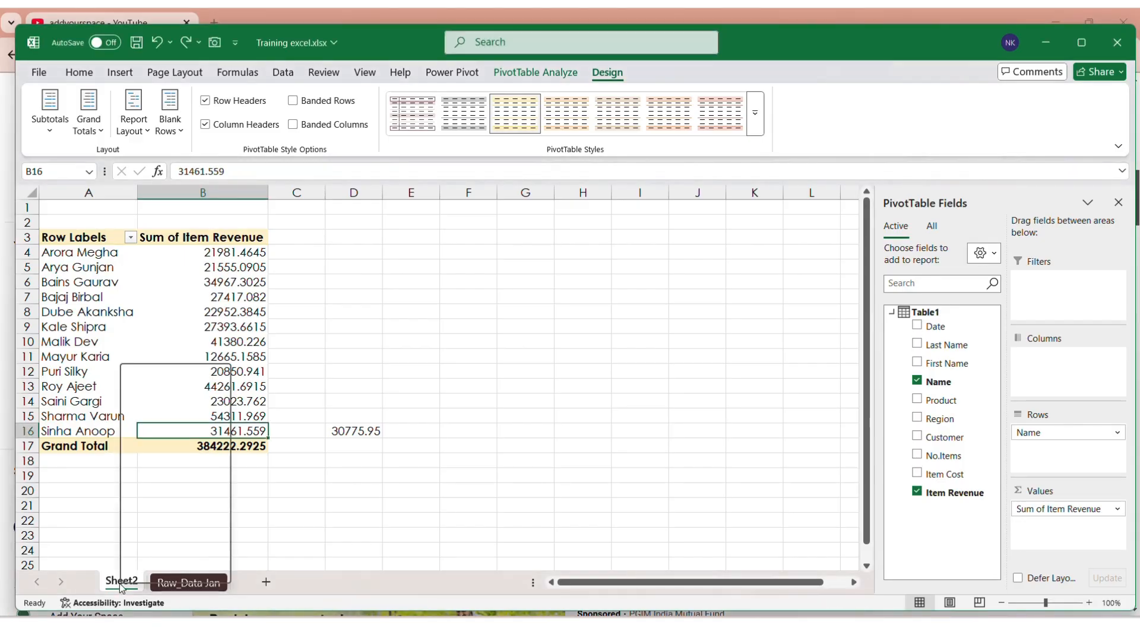
Step: Delete Sheet2, confirming the permanent deletion
click(144, 403)
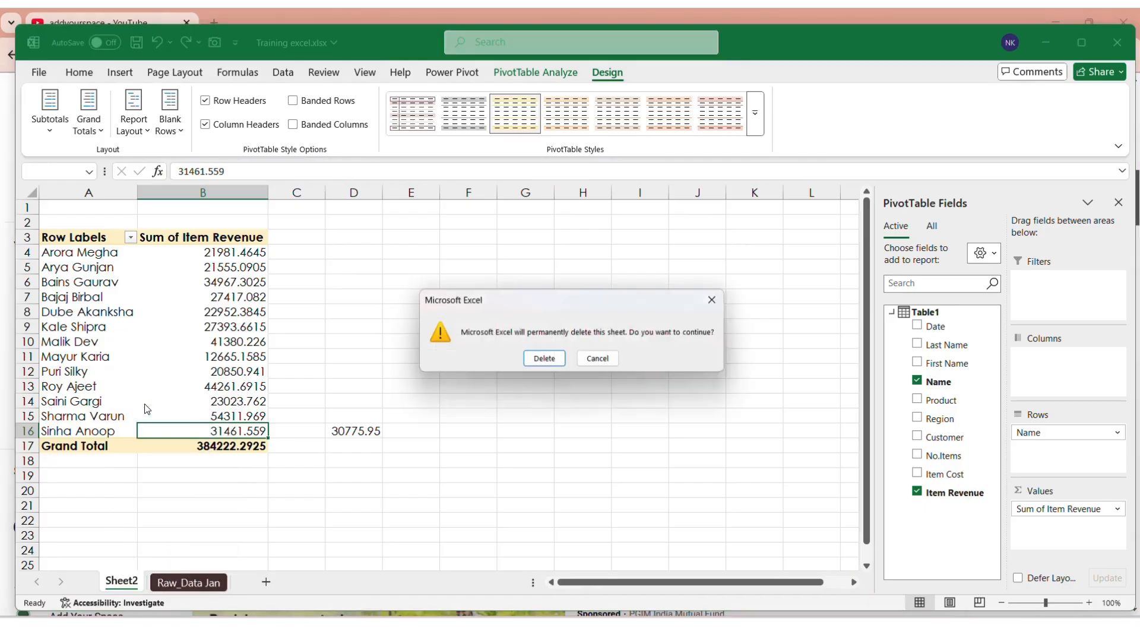
key(Return)
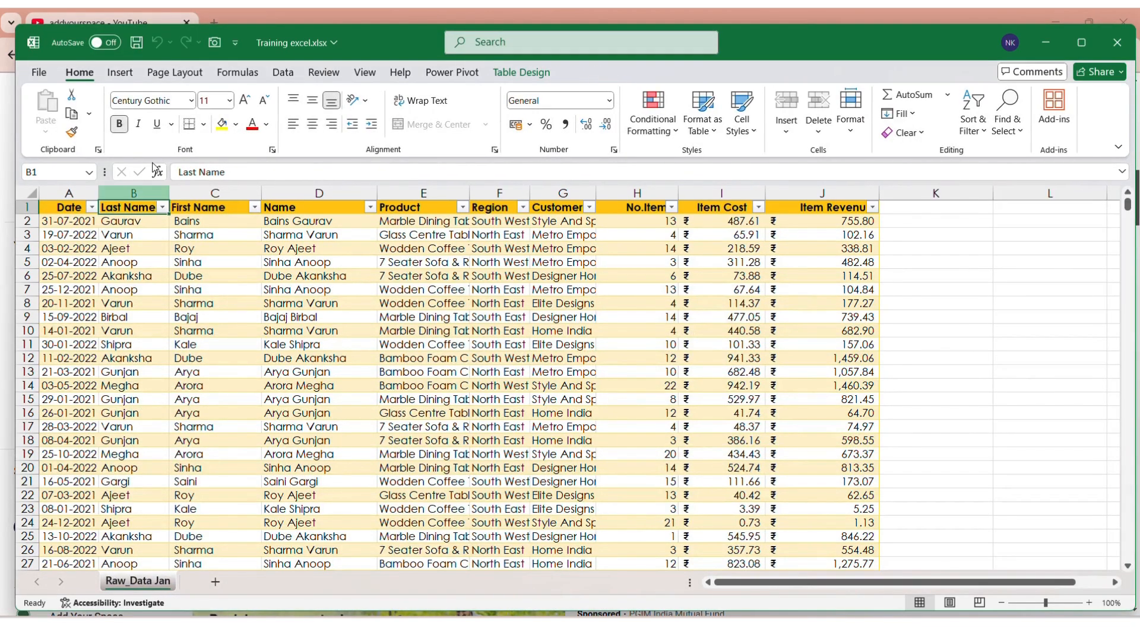
click(120, 72)
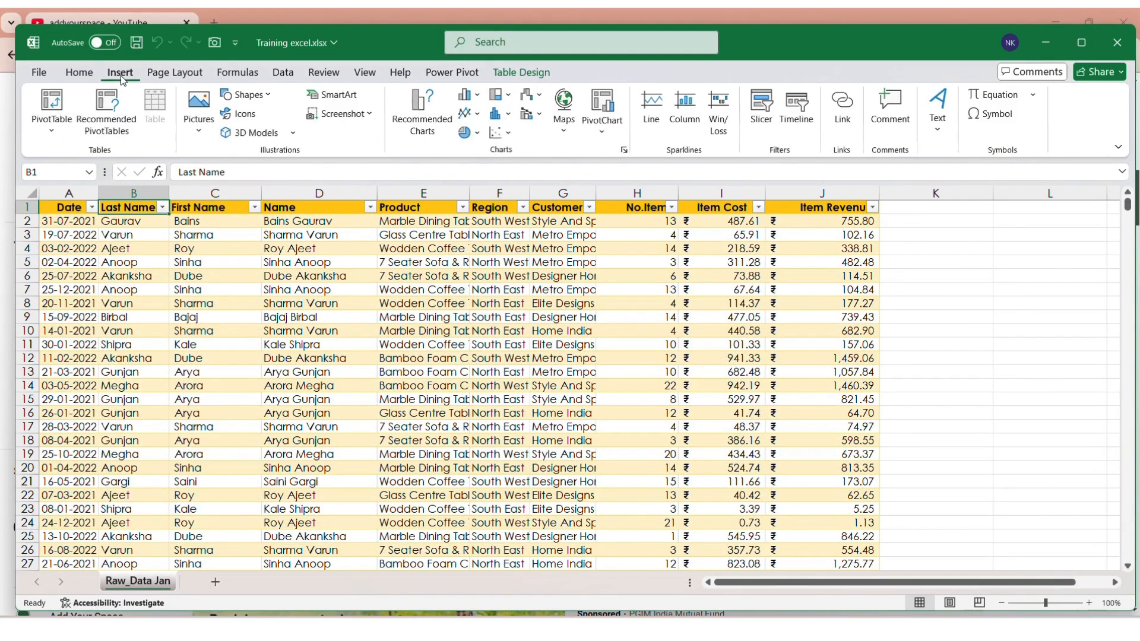
click(65, 104)
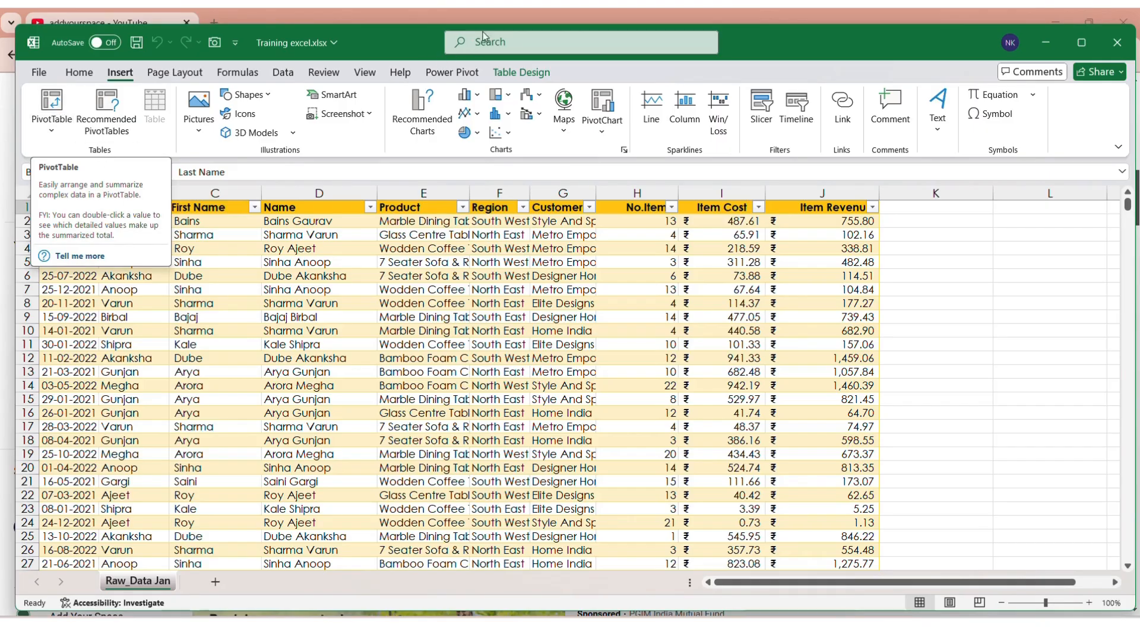
click(53, 101)
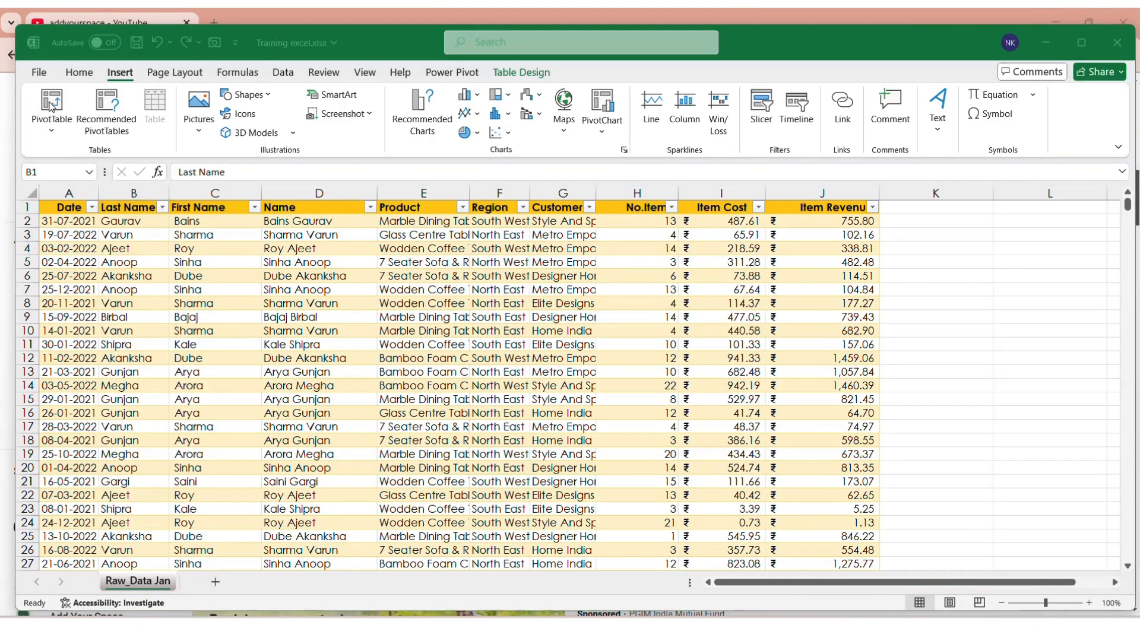
key(Escape)
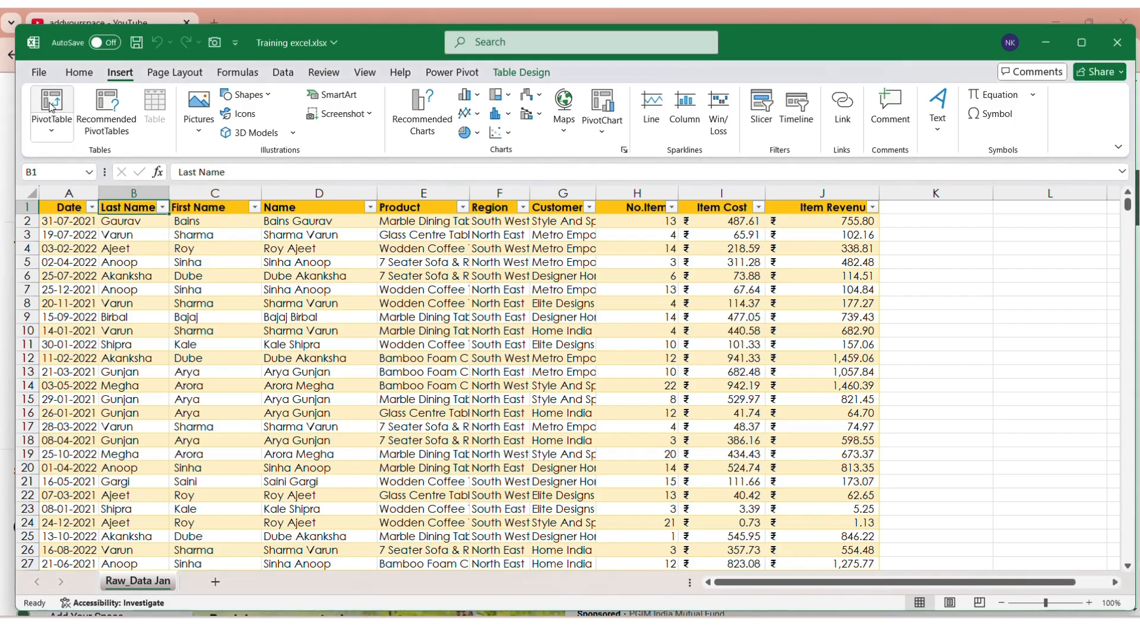
Step: Create a new empty PivotTable3 from Table1 on a new worksheet, Sheet3
click(53, 116)
click(53, 116)
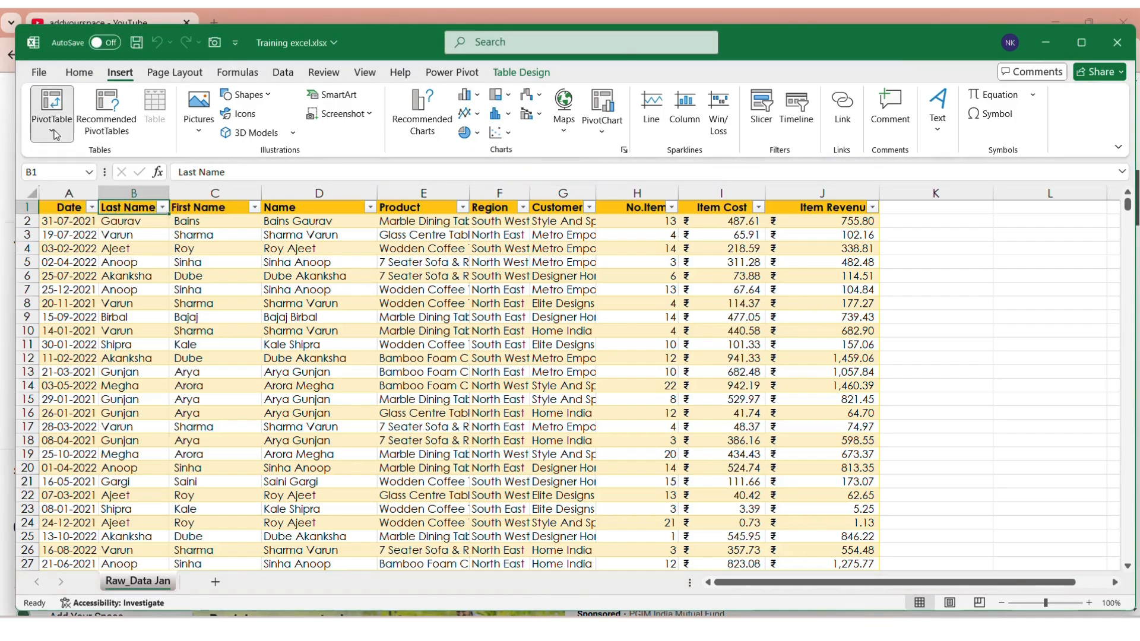
click(53, 116)
click(66, 159)
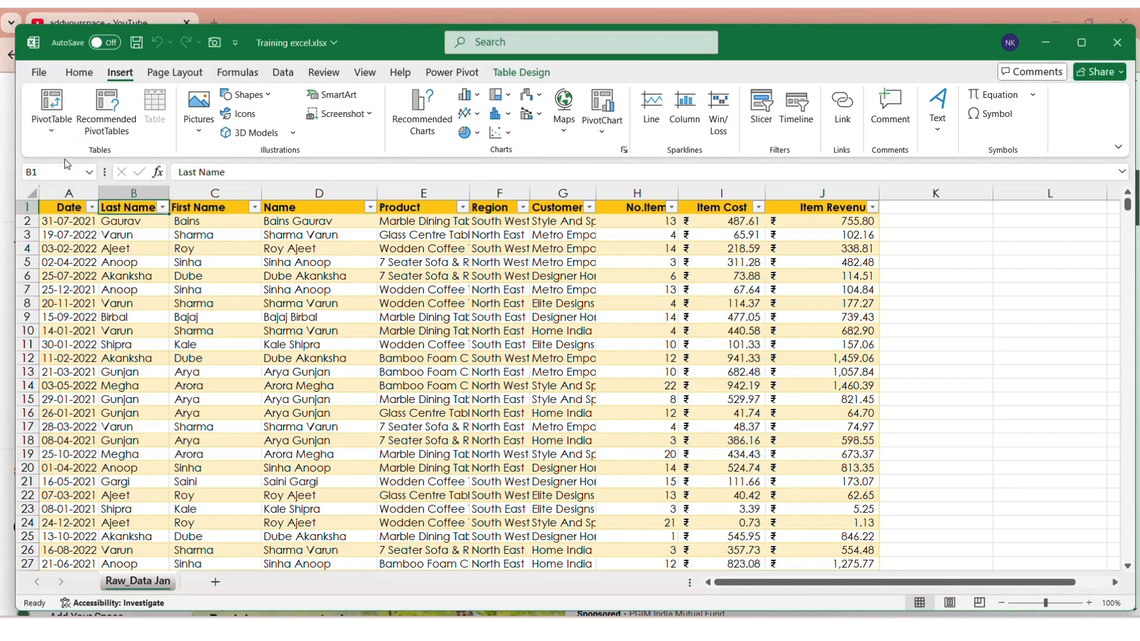
key(Escape)
click(53, 118)
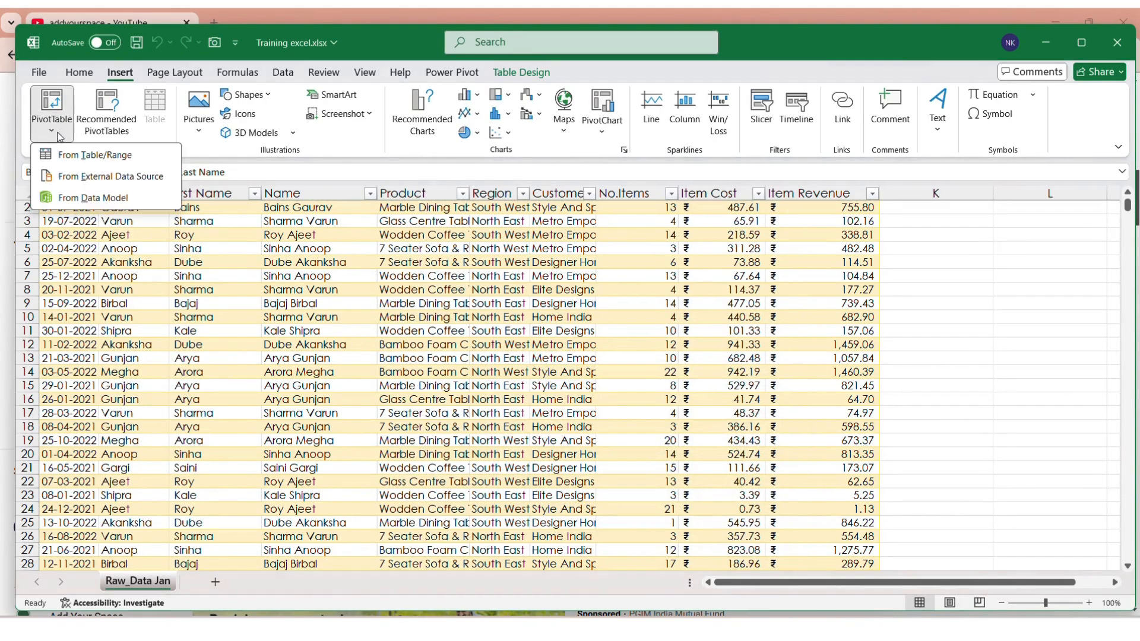
click(66, 155)
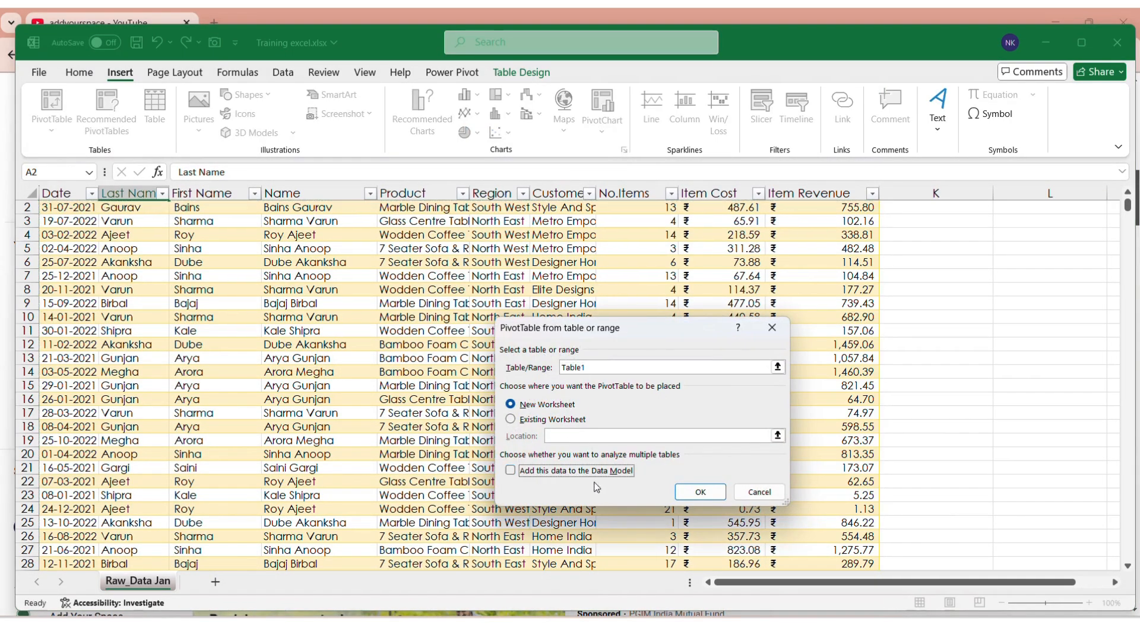
click(683, 498)
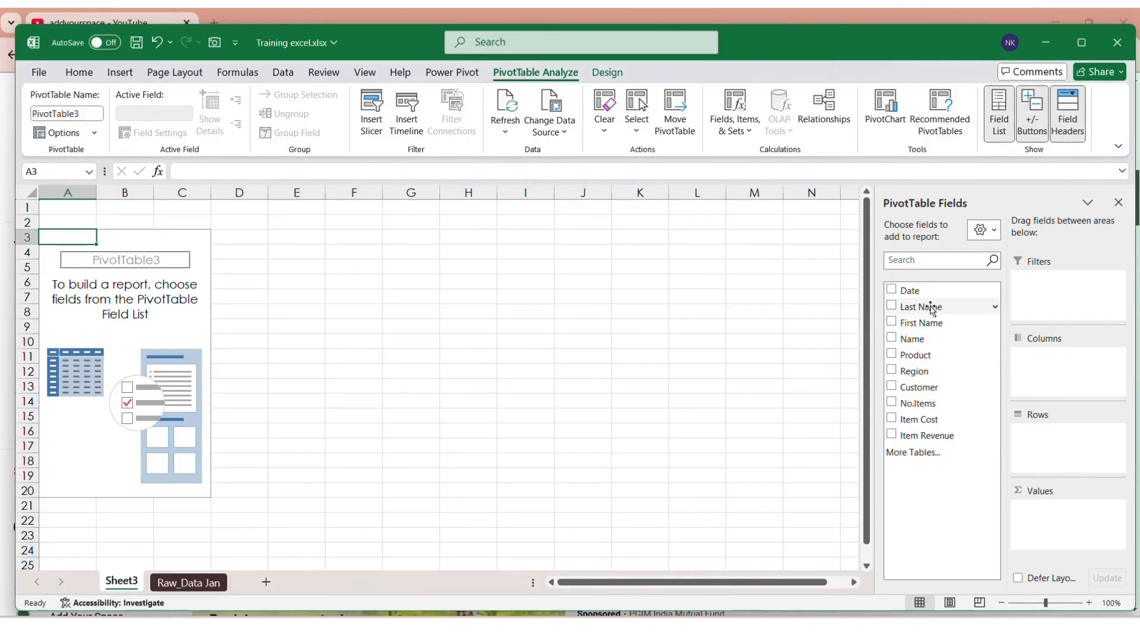
Step: Put Name and Date in PivotTable3's Rows and sum Item Revenue in Values
drag(934, 340, 1040, 427)
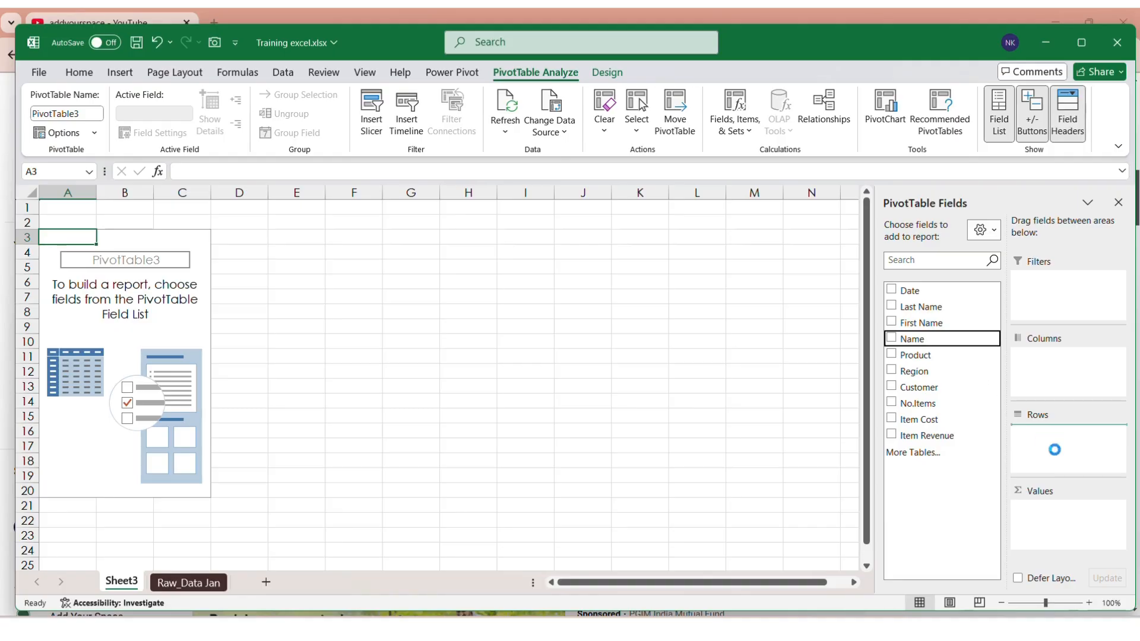
drag(922, 438, 1044, 530)
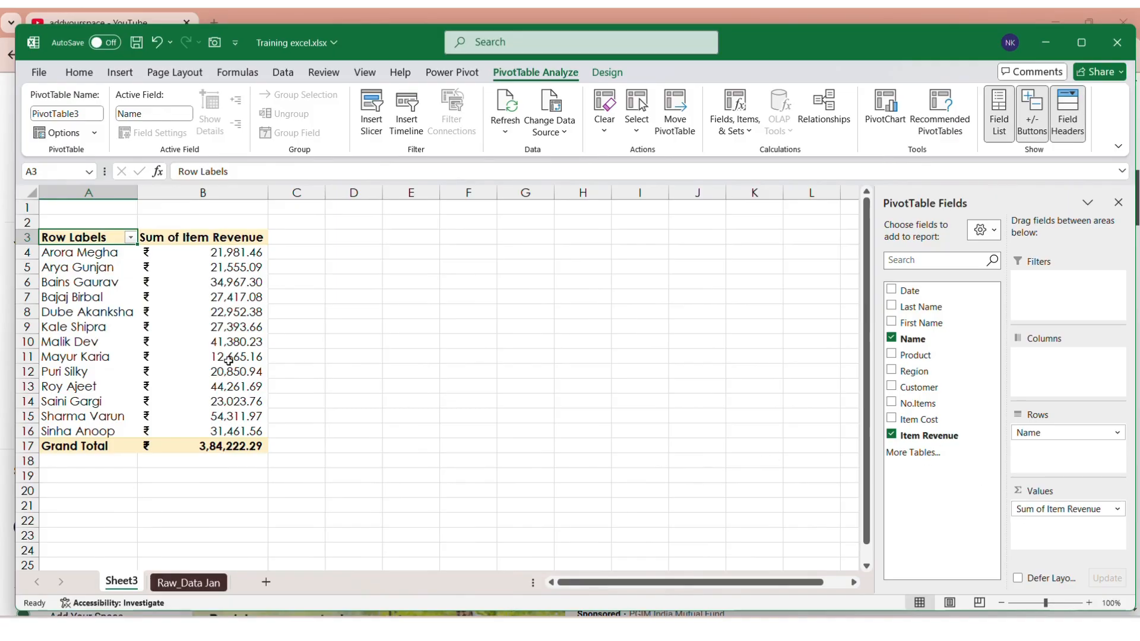
click(157, 268)
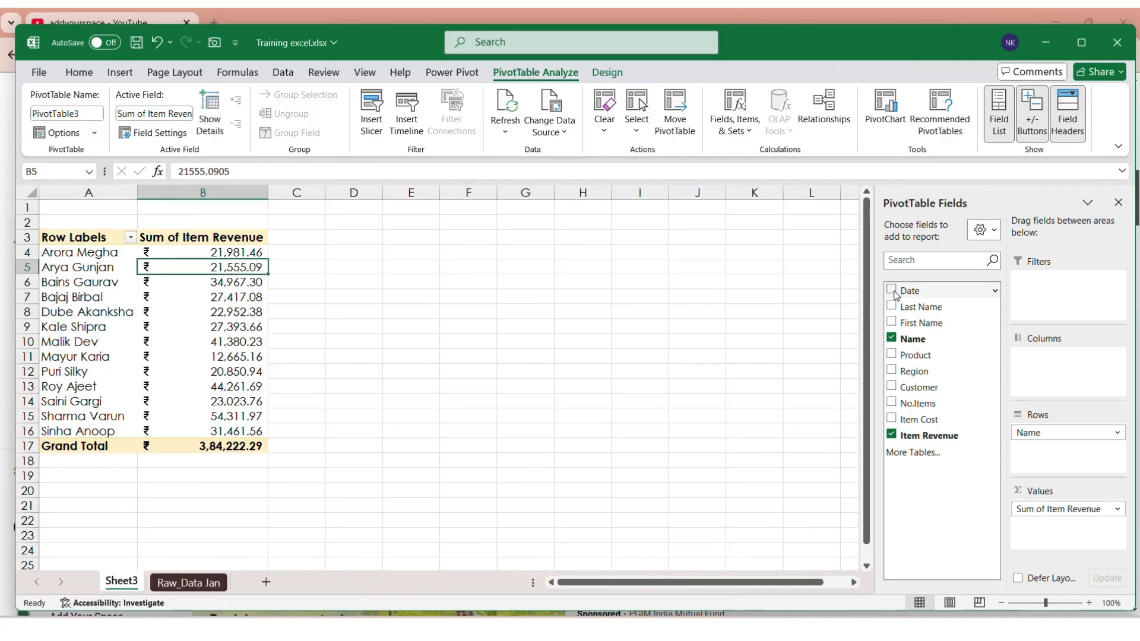
drag(913, 297, 1046, 431)
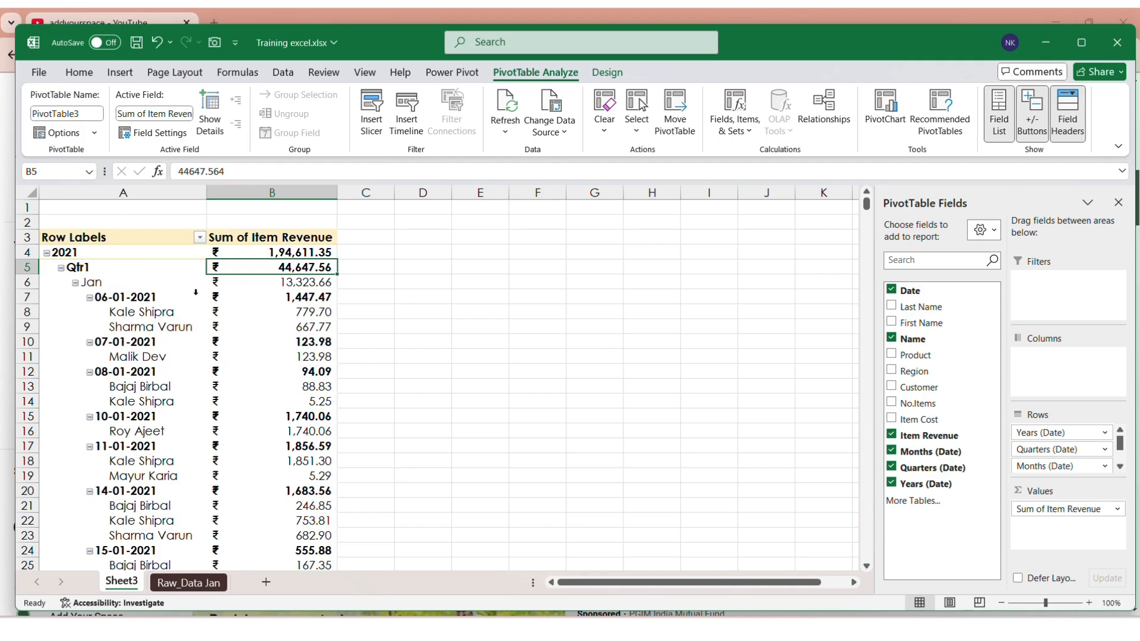
click(603, 74)
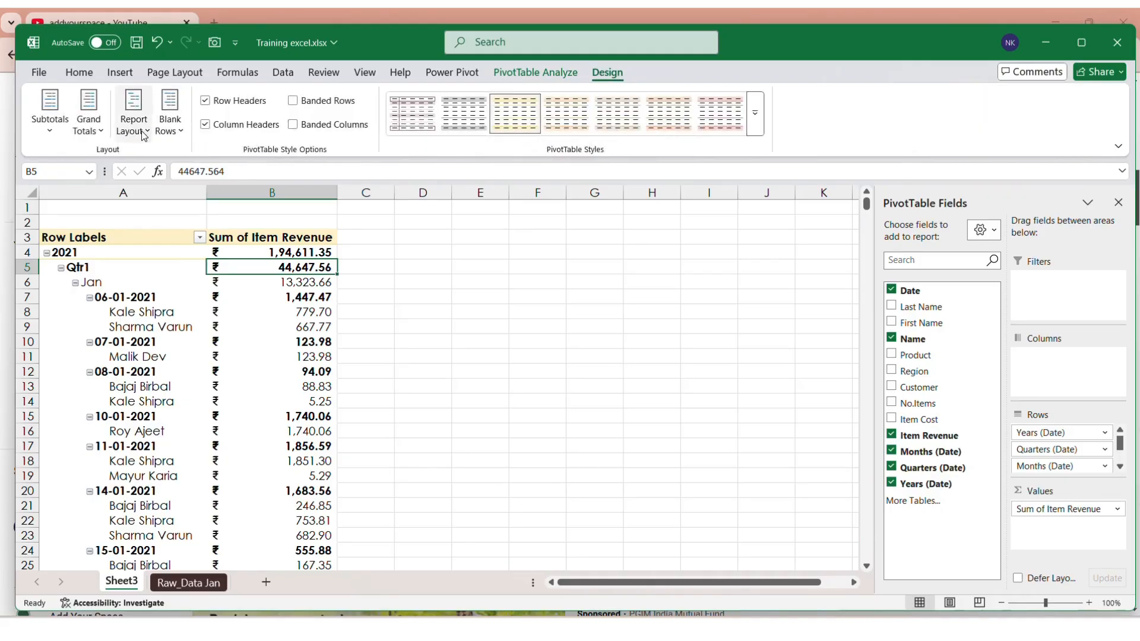
Step: Switch PivotTable3 to tabular form and drop the daily Date level from the rows
click(144, 136)
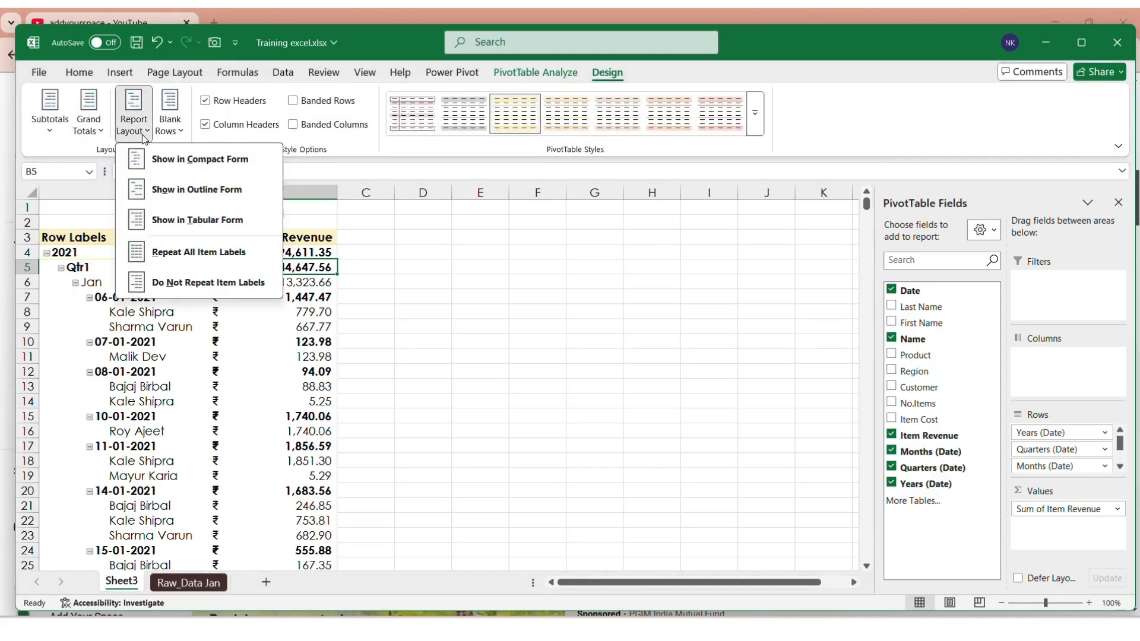
click(185, 224)
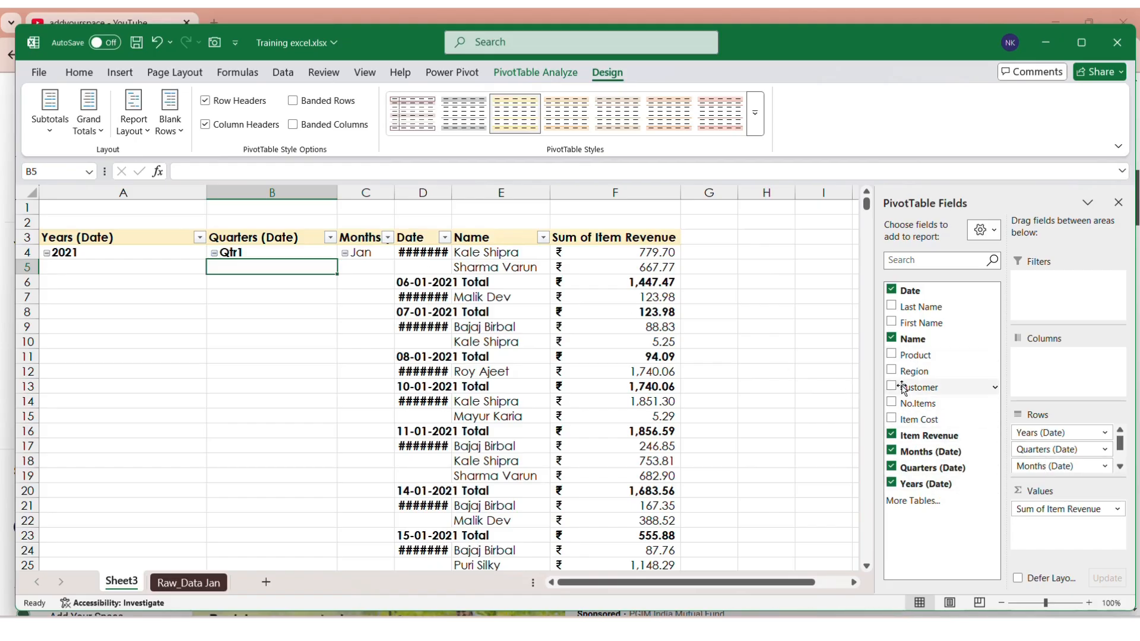
click(891, 291)
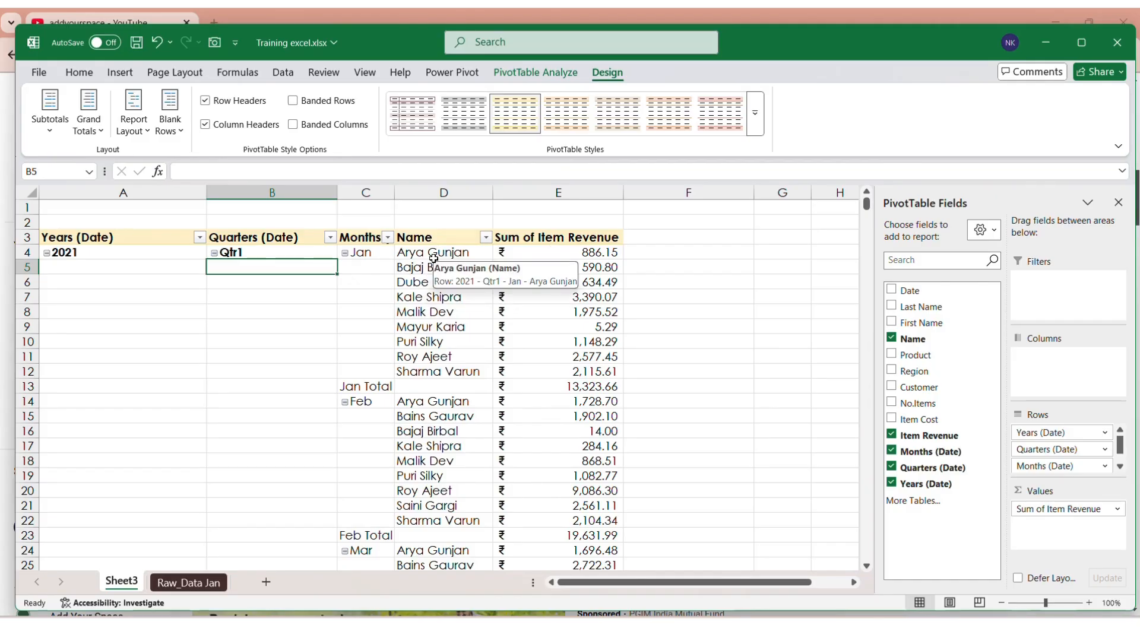
click(487, 34)
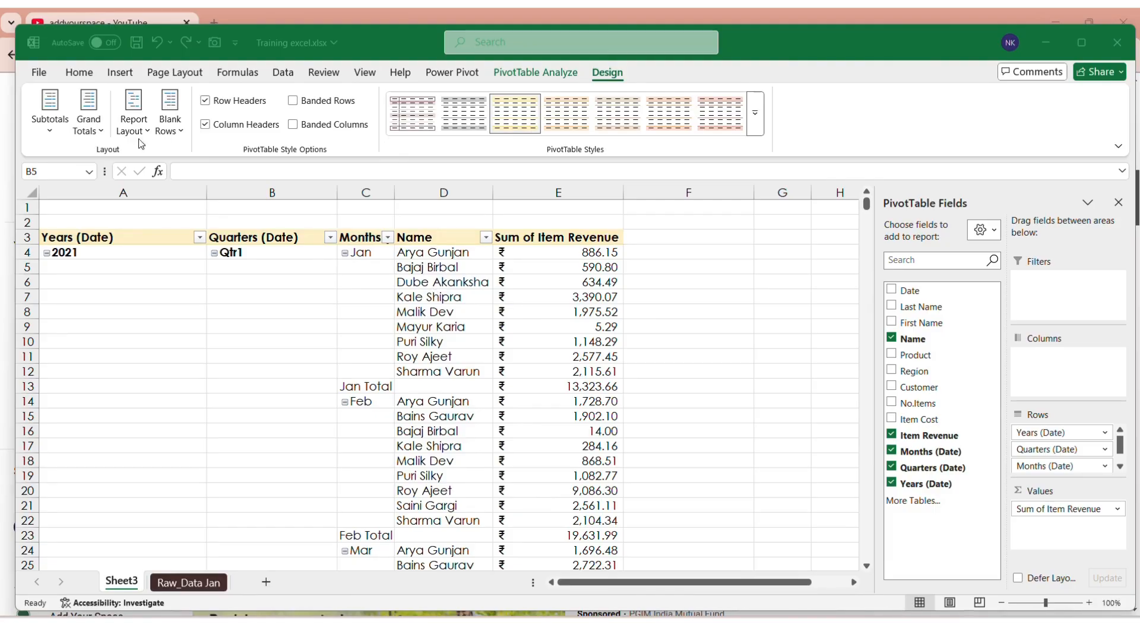
click(51, 138)
click(51, 139)
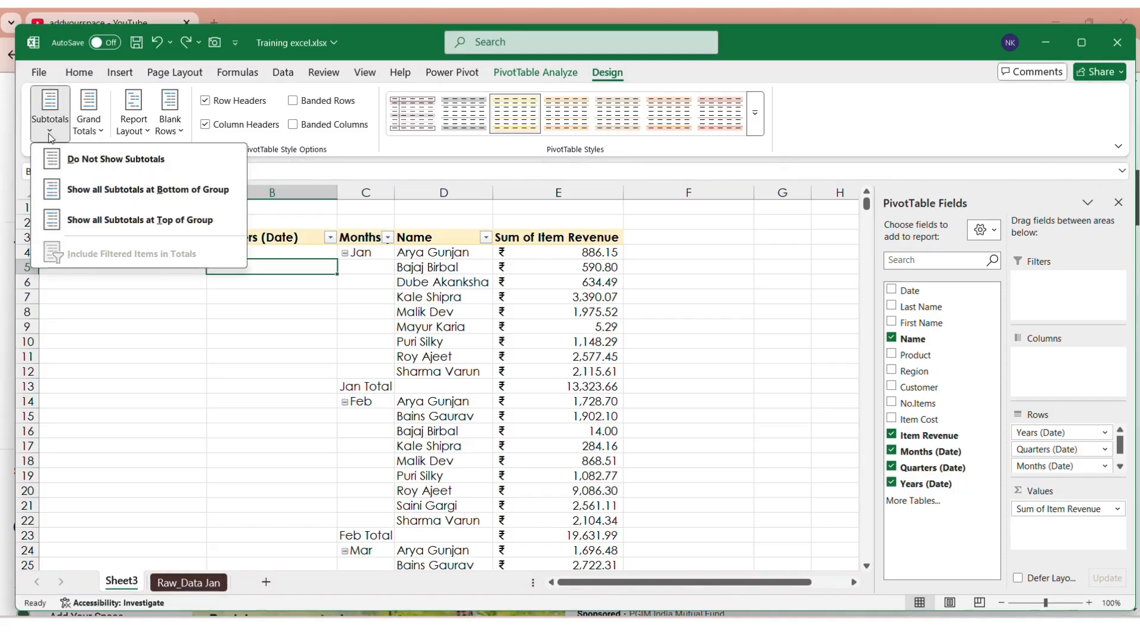
click(94, 171)
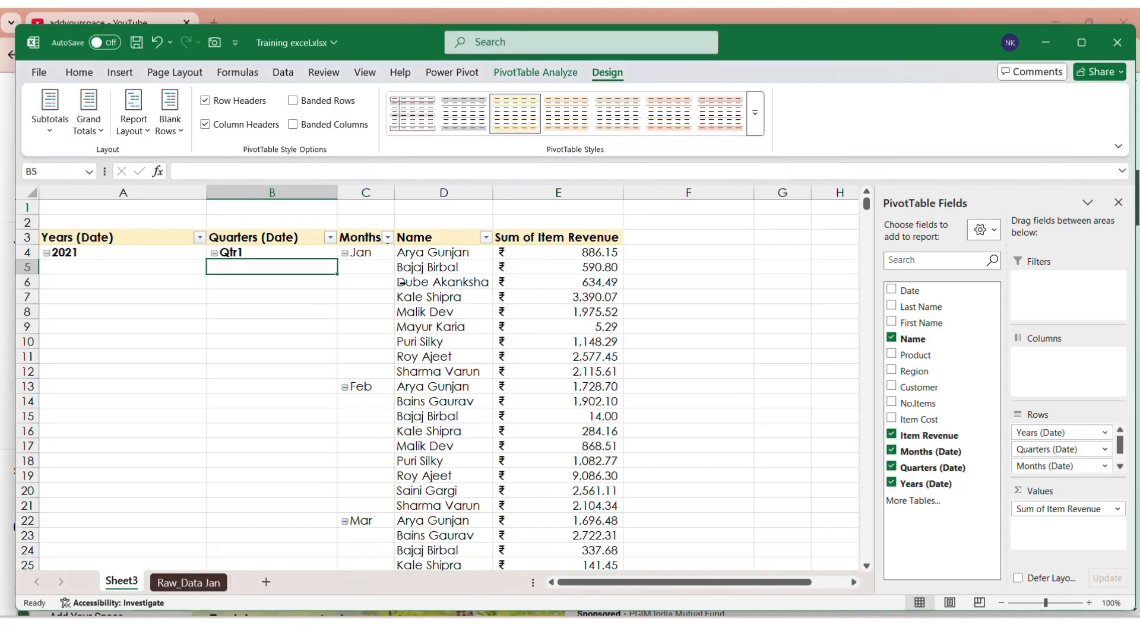
scroll(402, 282, down, 14)
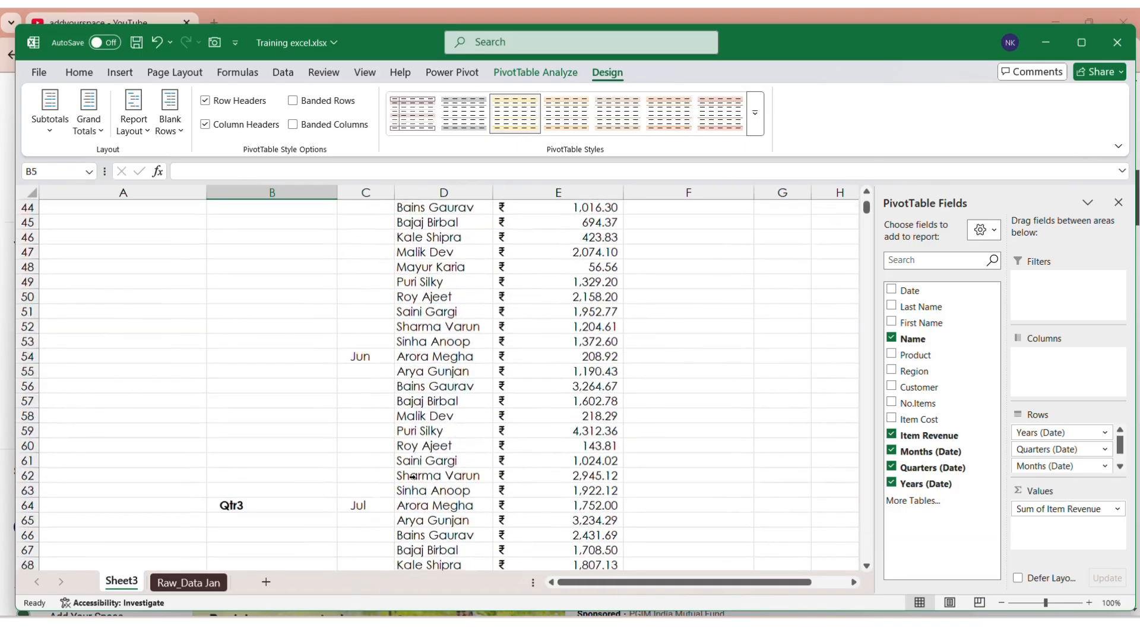
scroll(413, 477, down, 20)
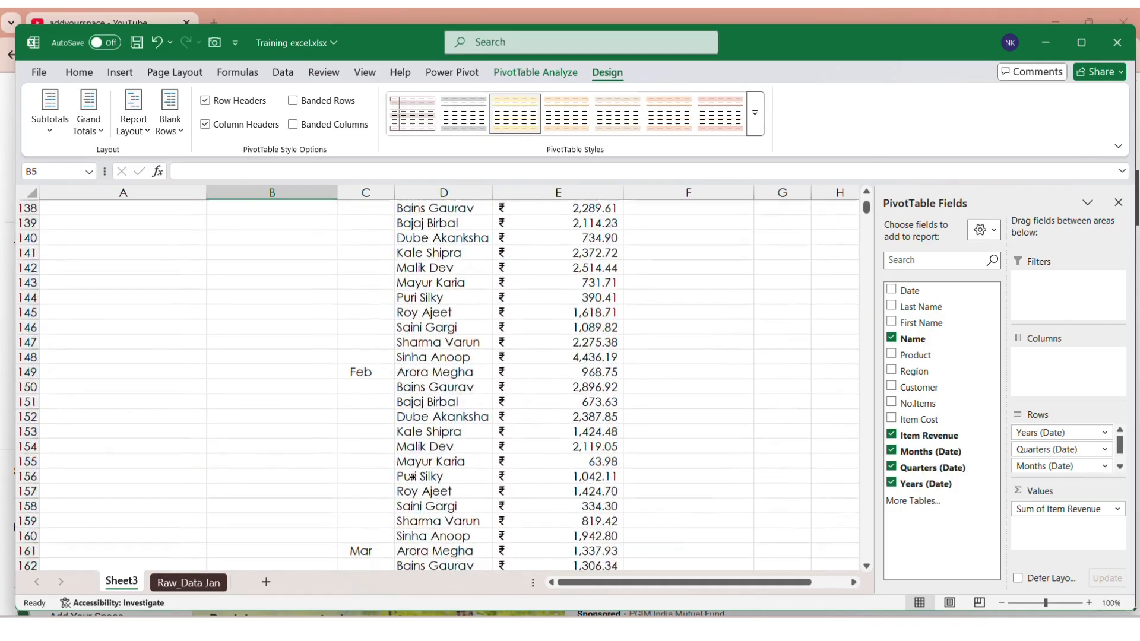
scroll(412, 477, down, 2)
scroll(413, 476, up, 20)
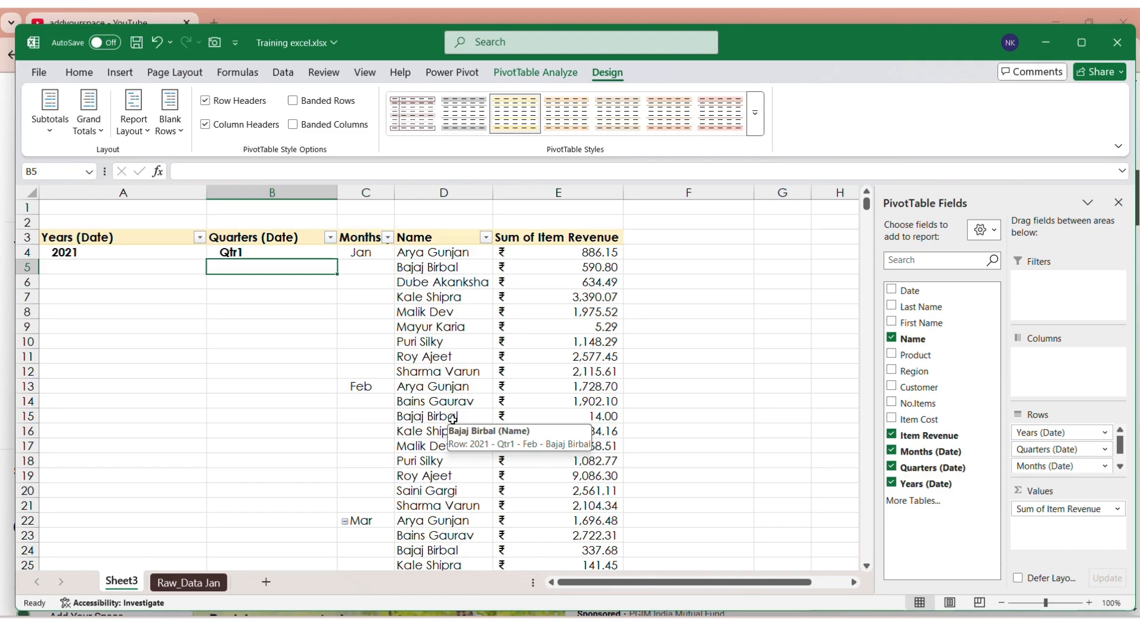
scroll(540, 393, down, 1)
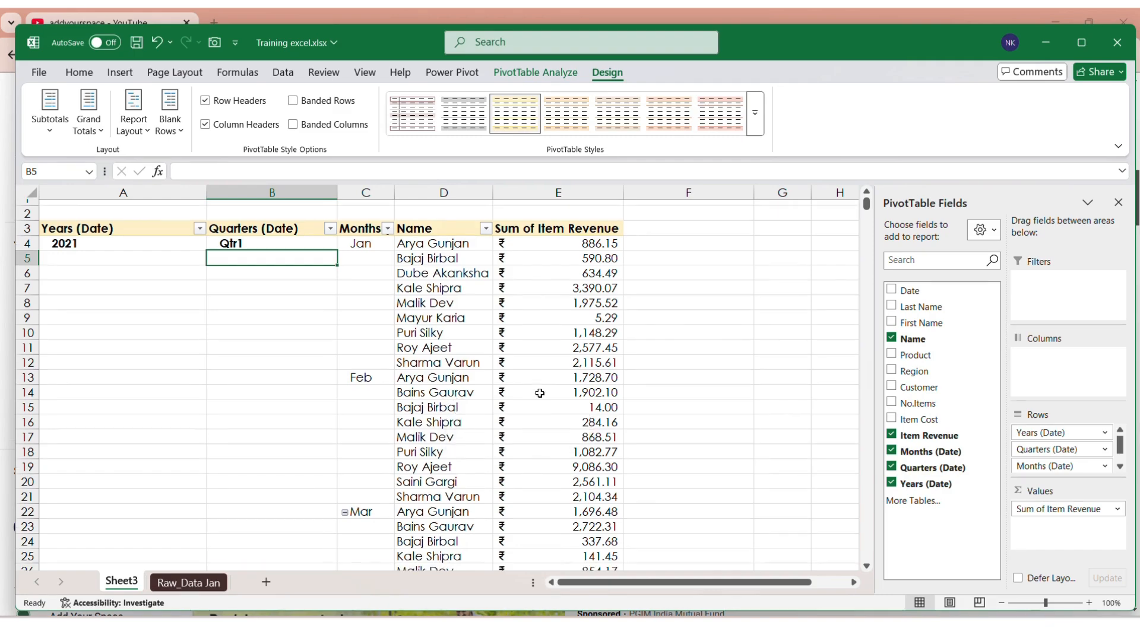
scroll(540, 392, down, 1)
scroll(552, 357, up, 2)
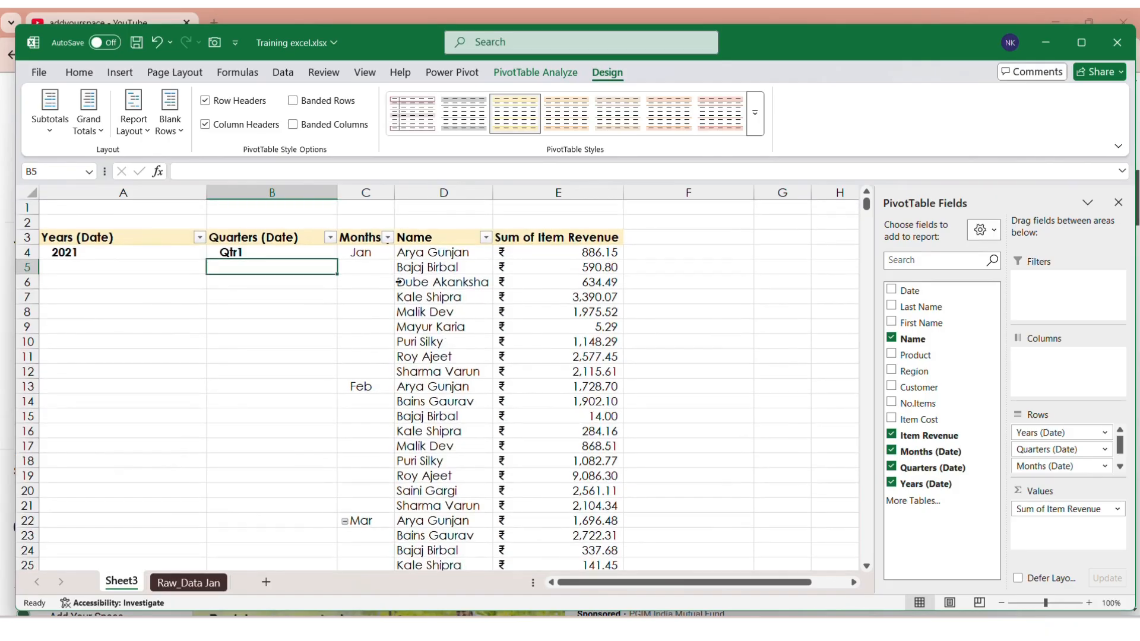
scroll(549, 398, down, 2)
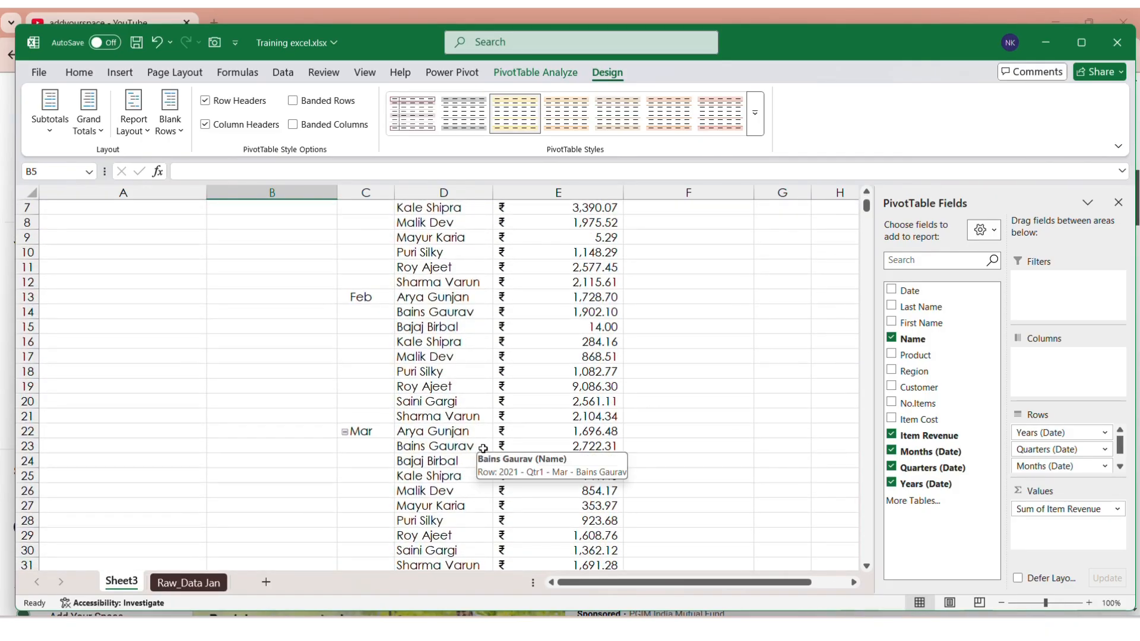
scroll(483, 448, down, 4)
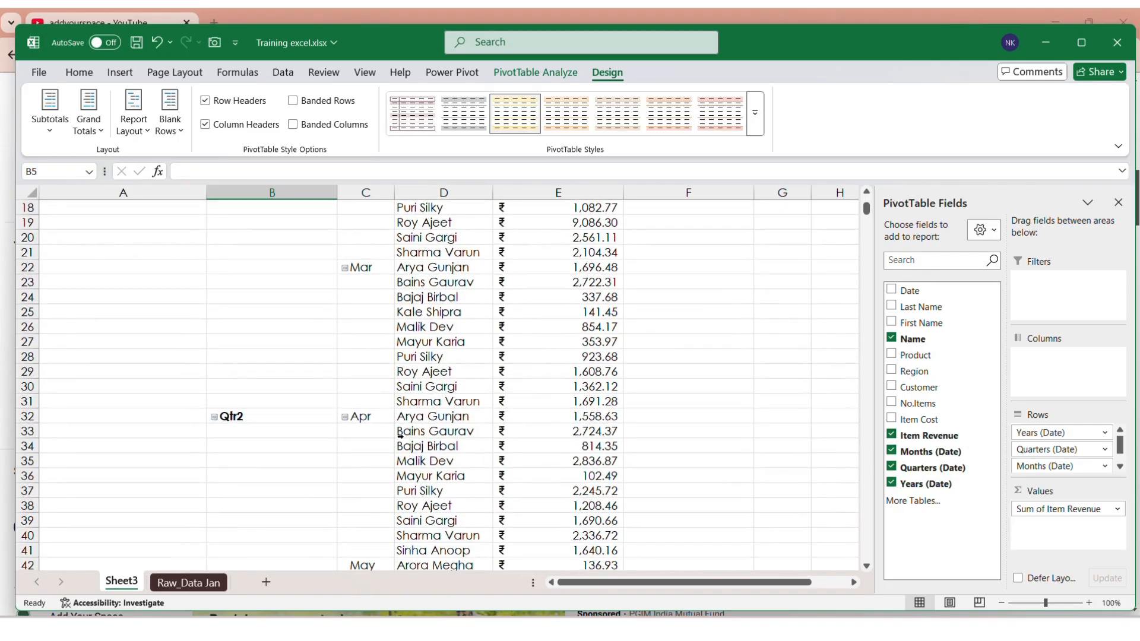
scroll(399, 435, up, 6)
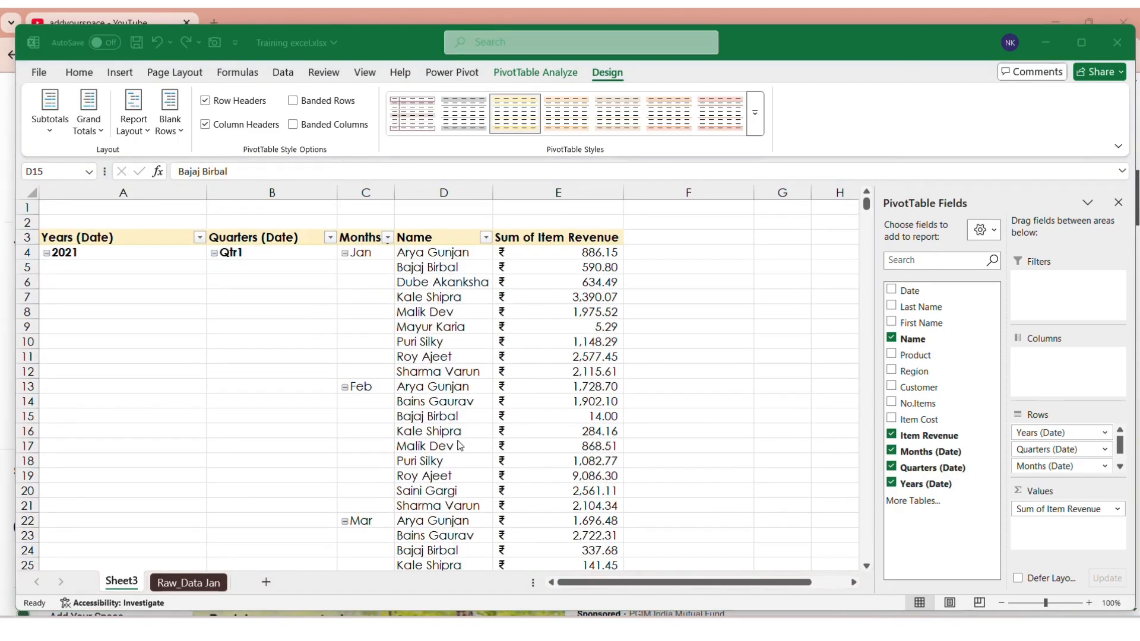
click(457, 422)
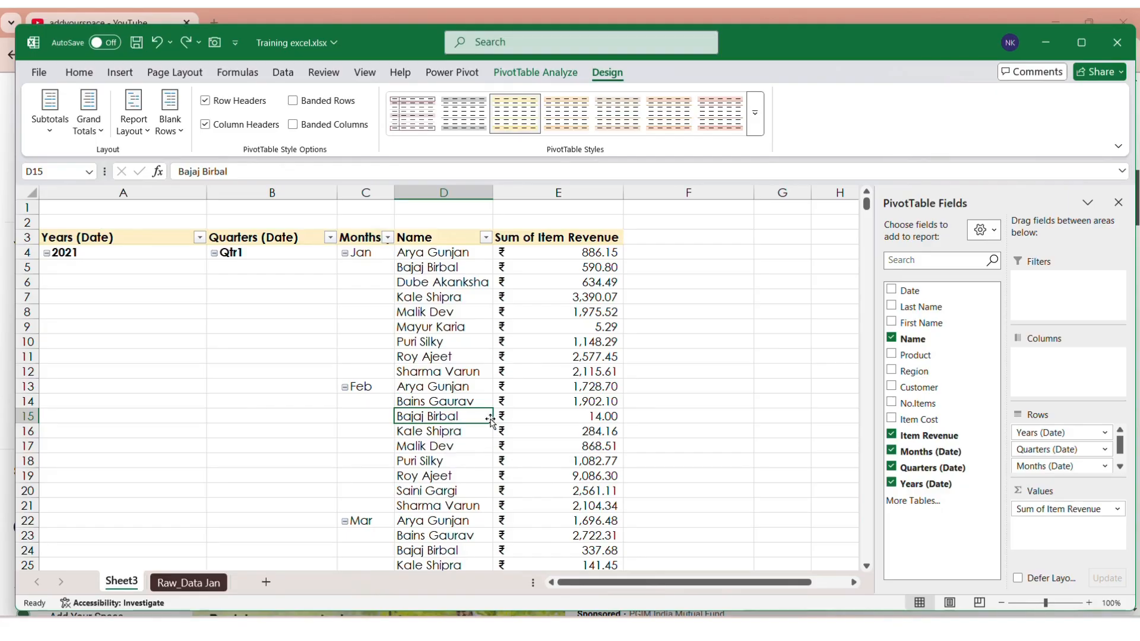
drag(490, 419, 492, 424)
drag(491, 408, 476, 401)
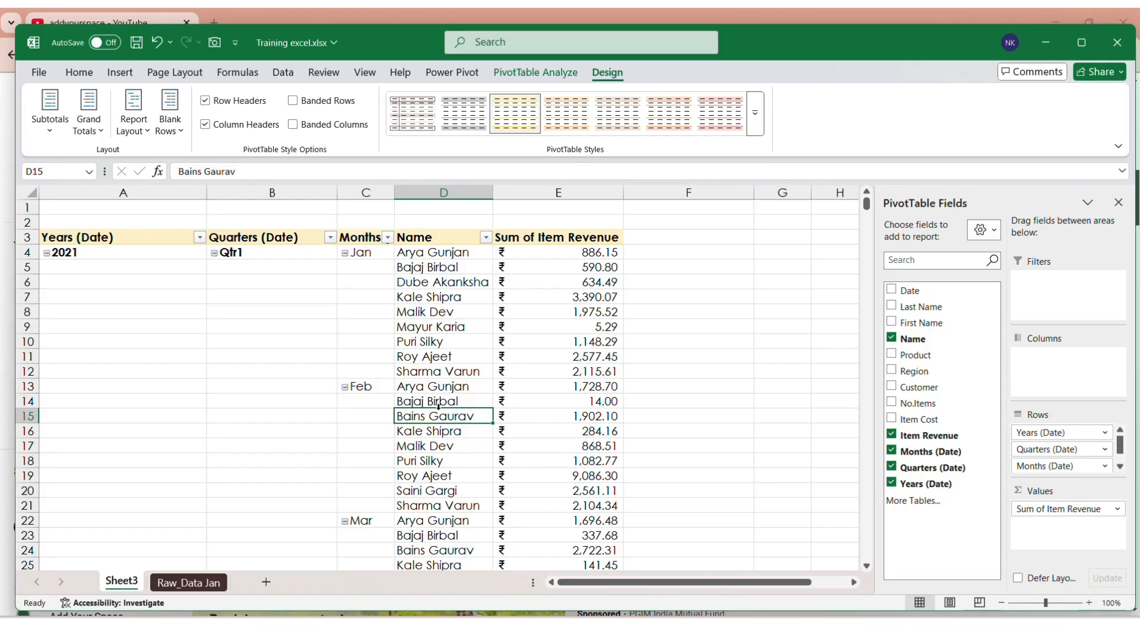
scroll(460, 466, down, 4)
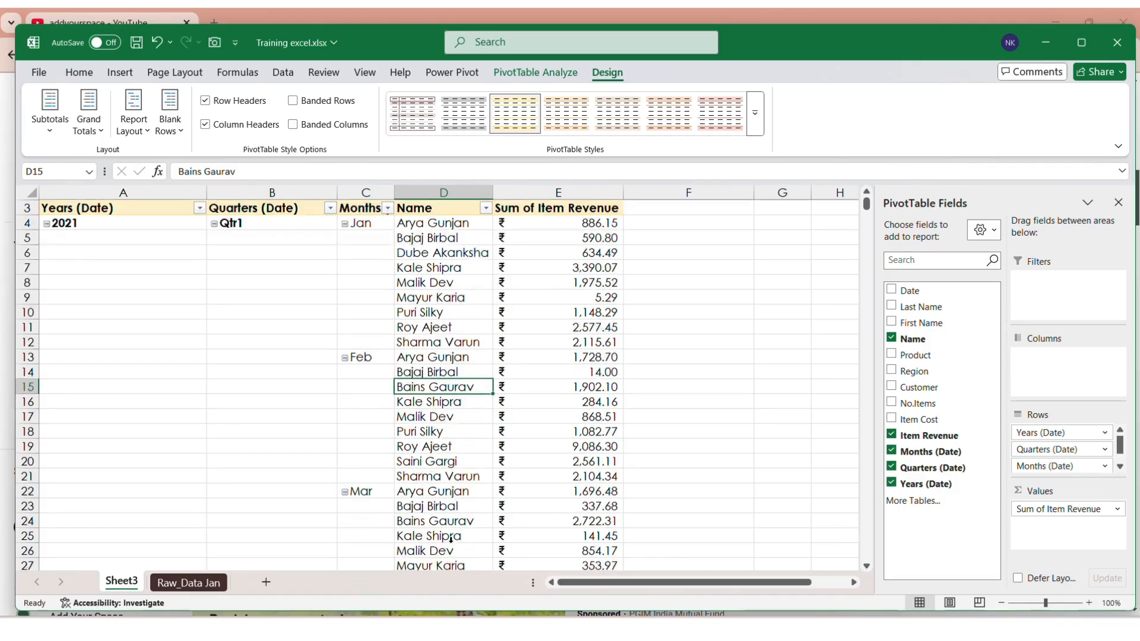
scroll(451, 539, up, 4)
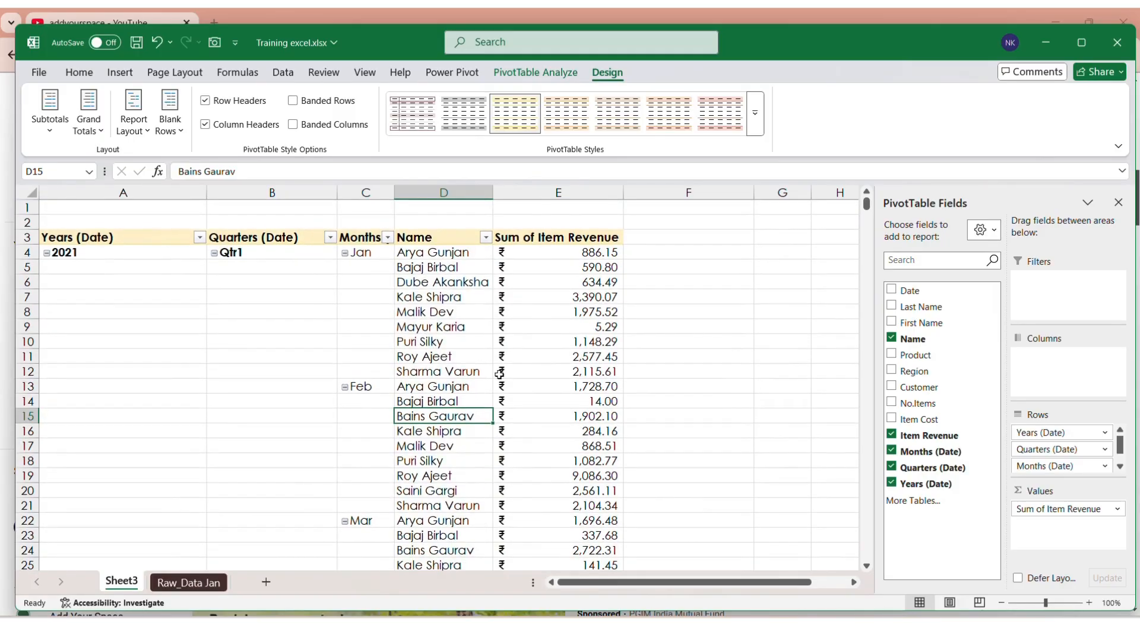
mouse_move(510, 271)
click(438, 403)
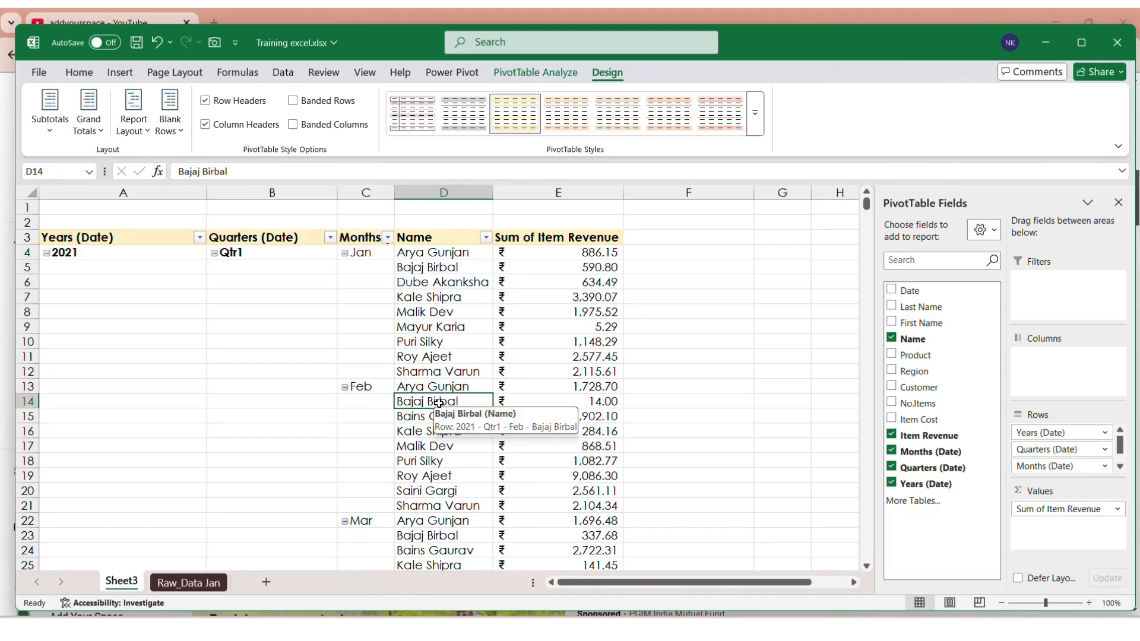
click(456, 259)
scroll(459, 410, down, 5)
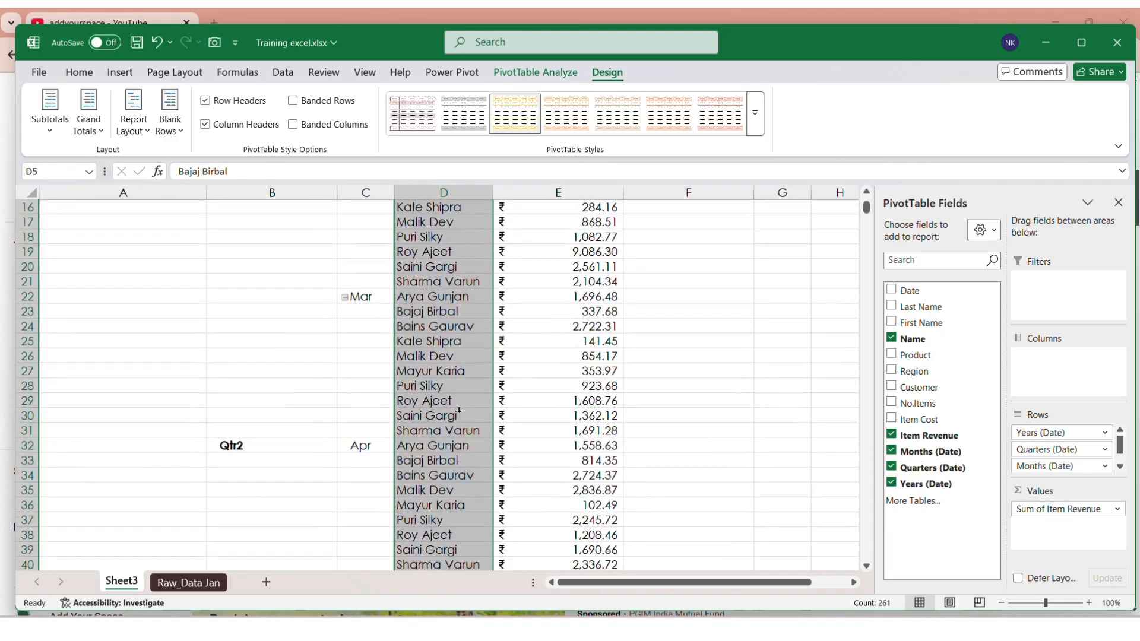
scroll(448, 419, up, 5)
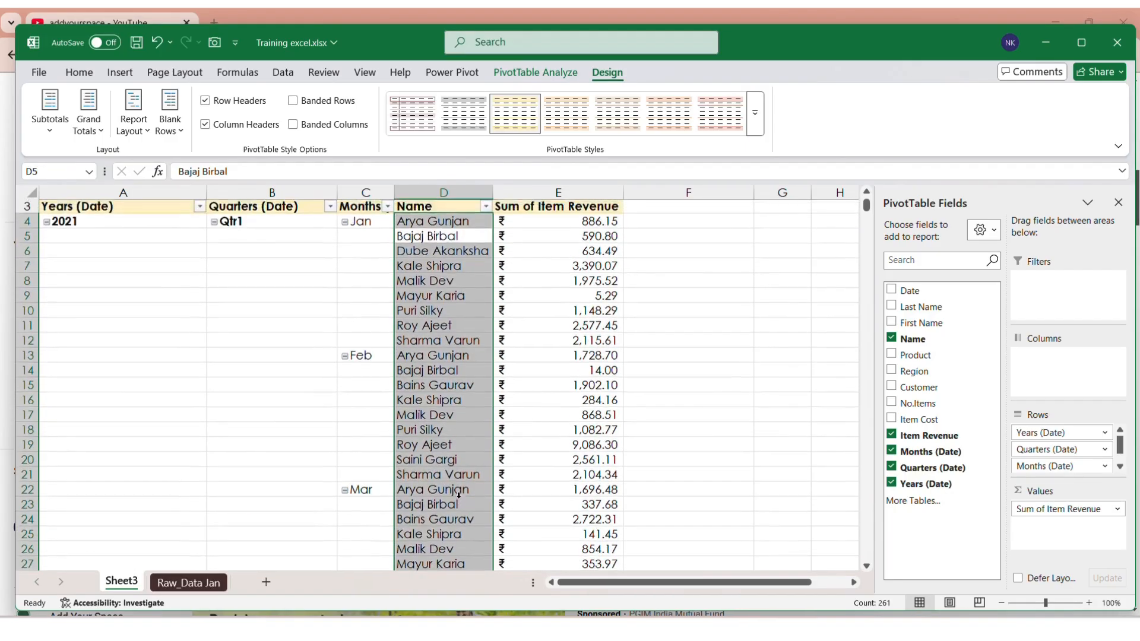
click(447, 254)
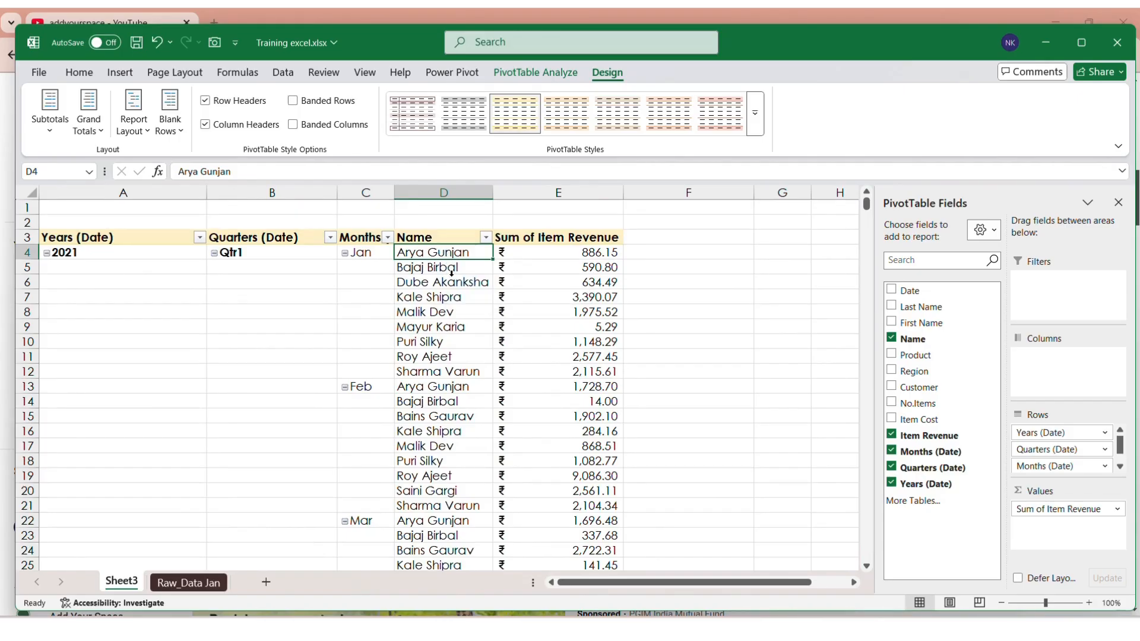
click(482, 39)
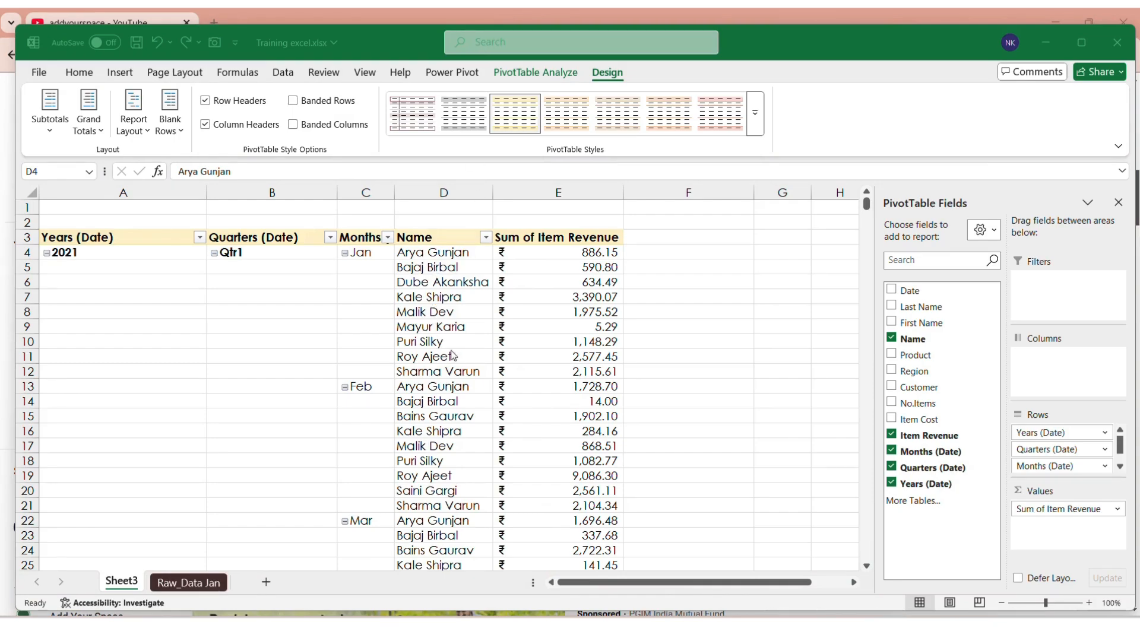
click(425, 248)
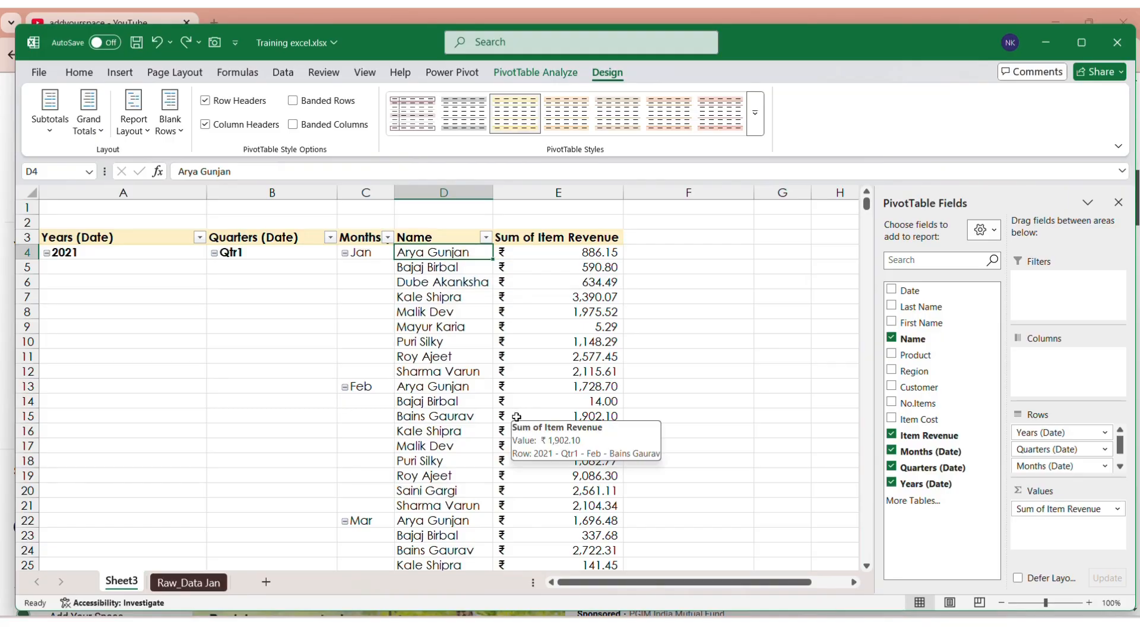
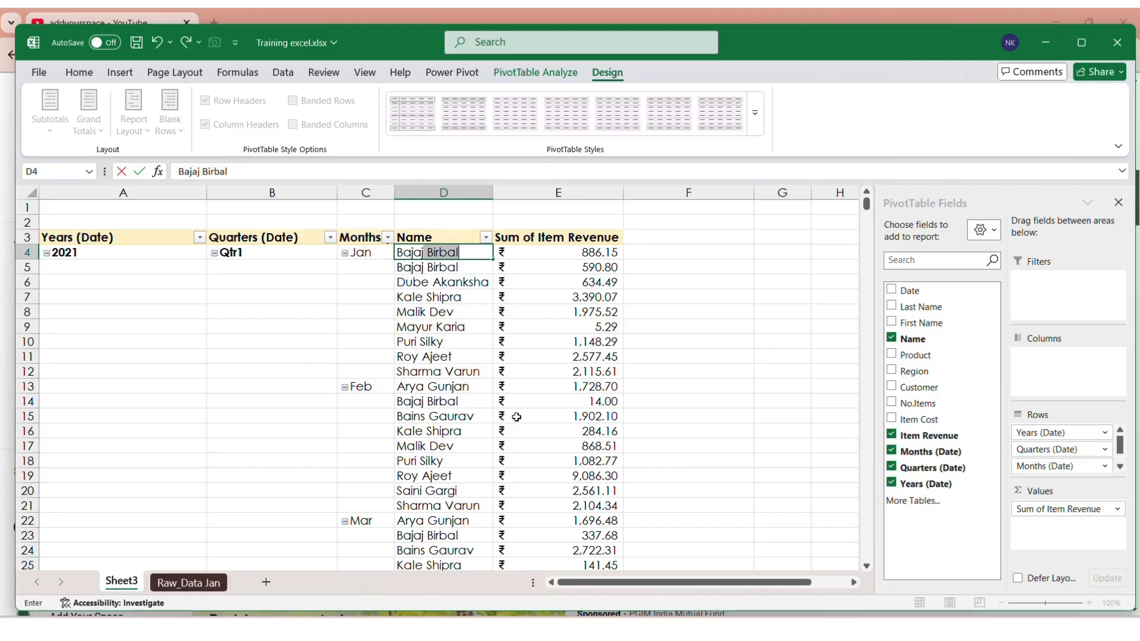
key(Return)
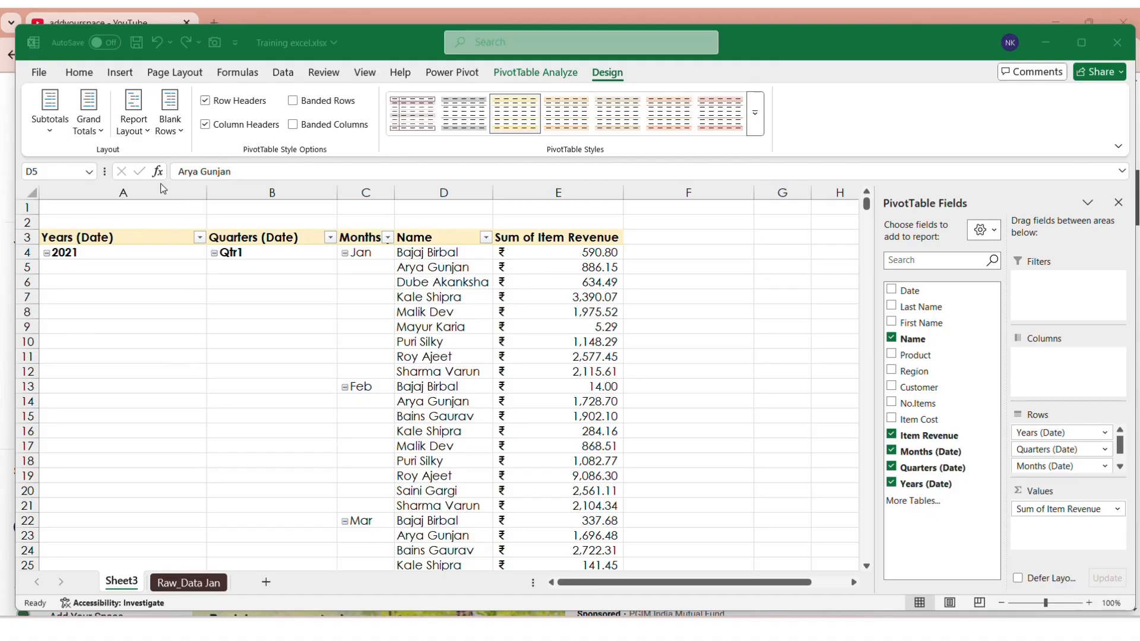
click(129, 137)
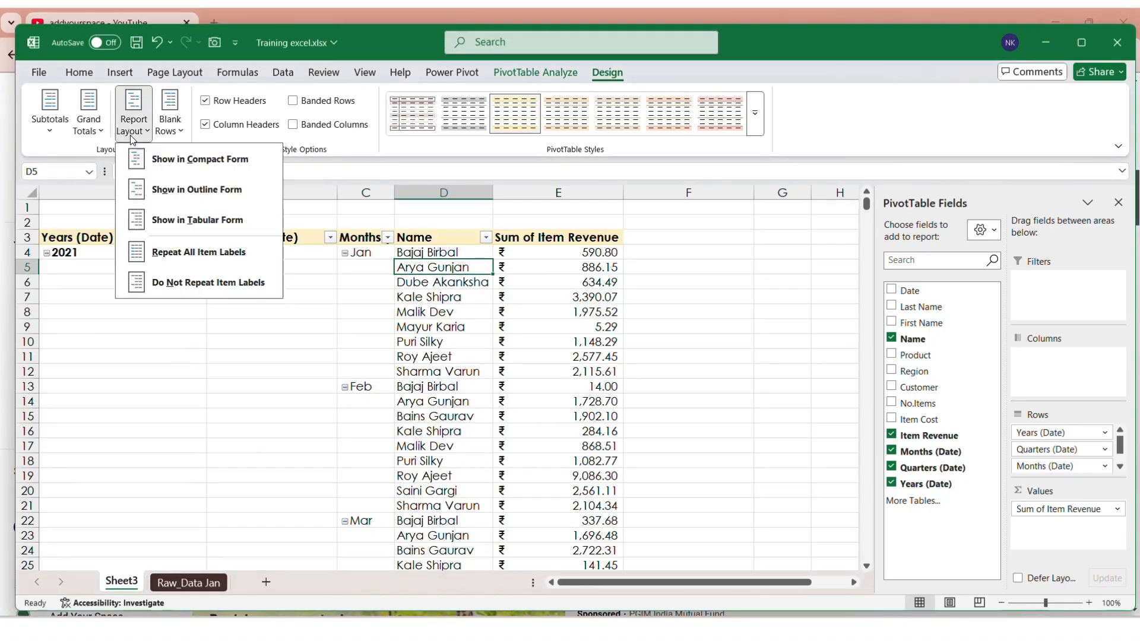
click(202, 258)
scroll(248, 394, down, 11)
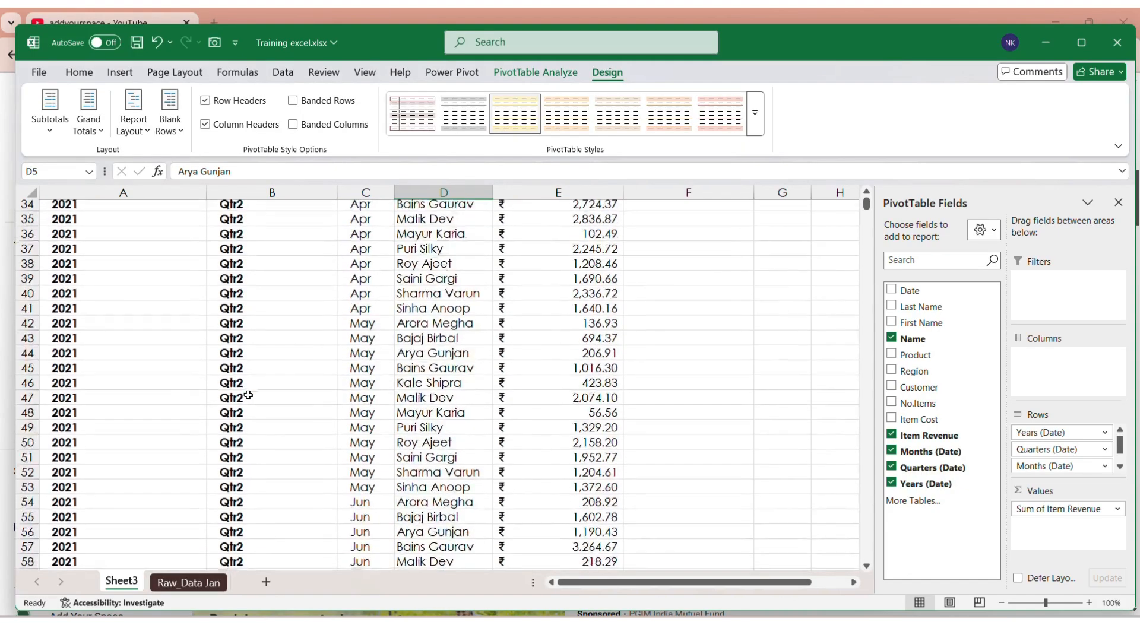
scroll(248, 395, down, 20)
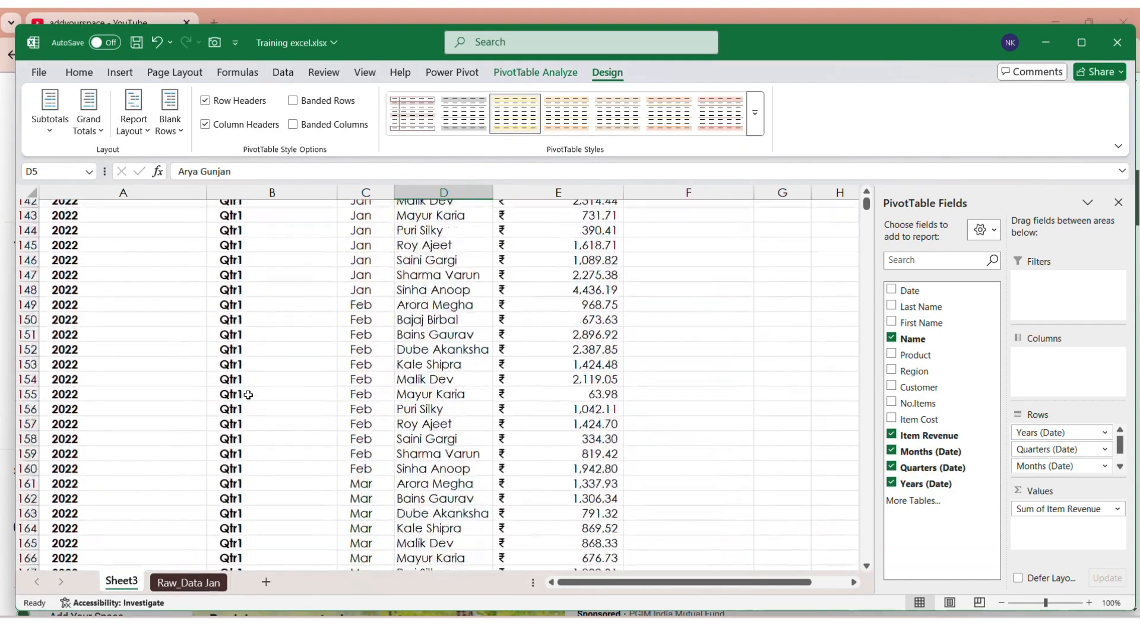
scroll(248, 395, down, 20)
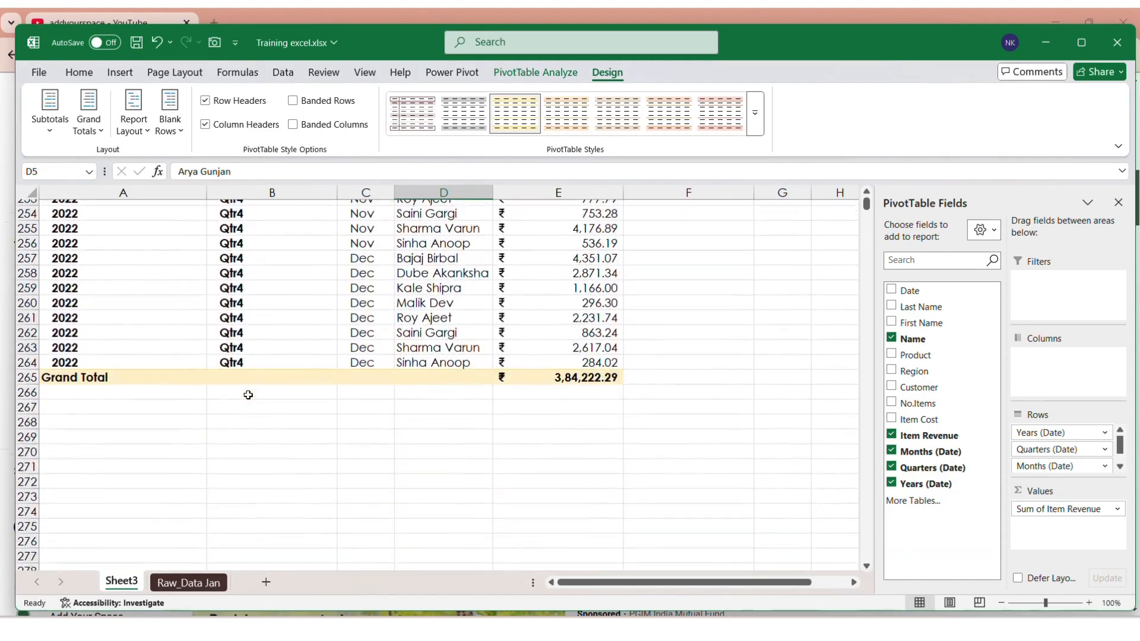
scroll(248, 395, up, 20)
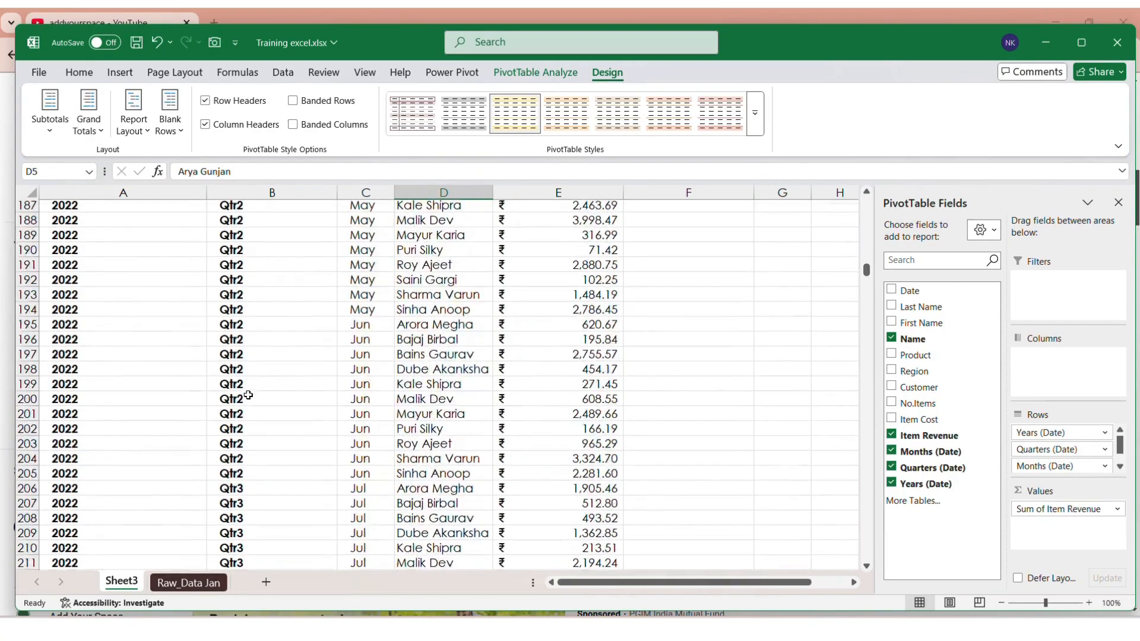
scroll(248, 395, up, 20)
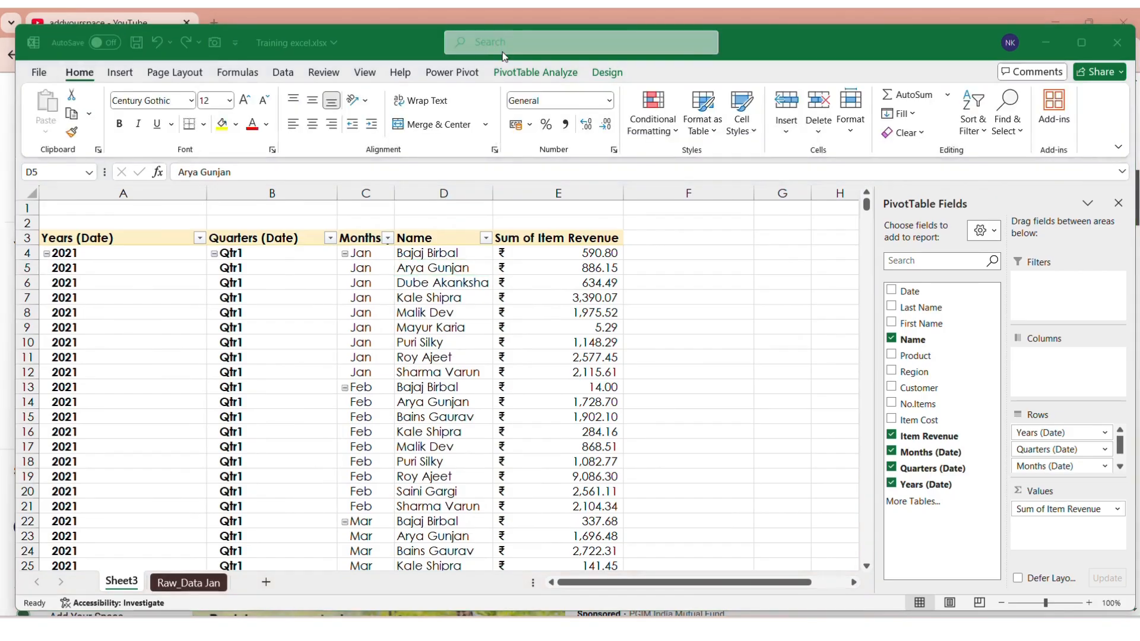
click(608, 78)
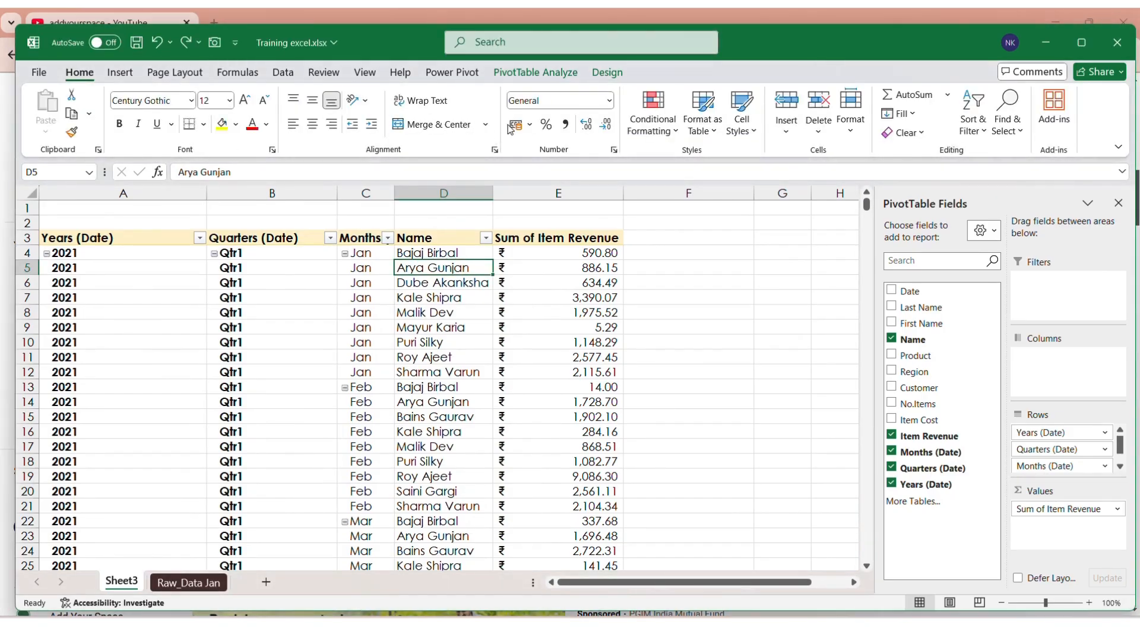
click(606, 71)
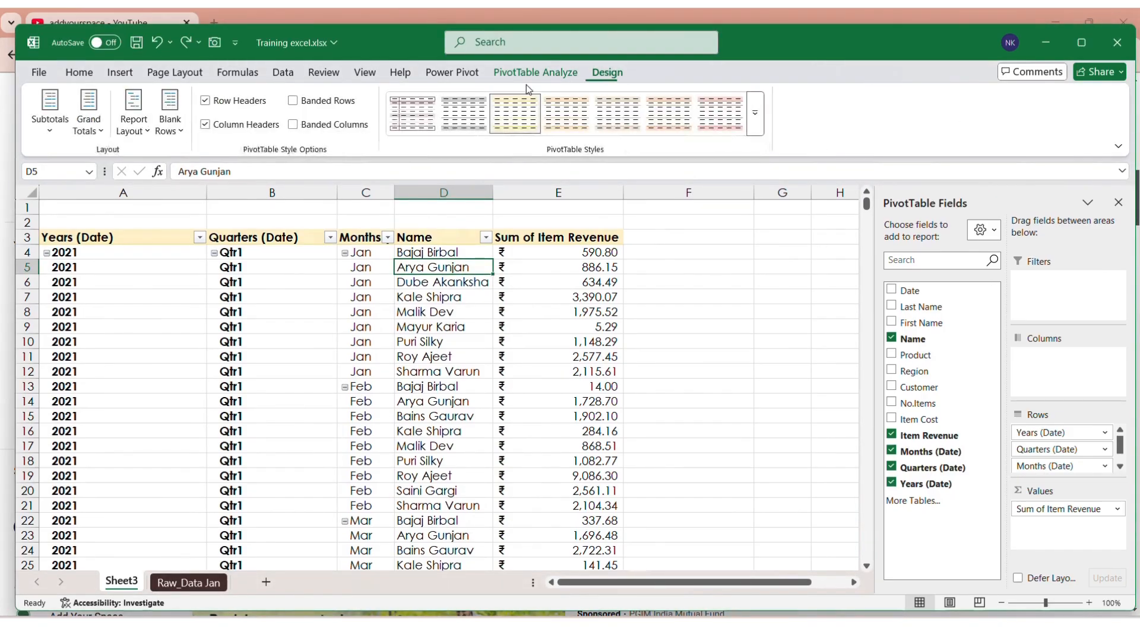
click(141, 133)
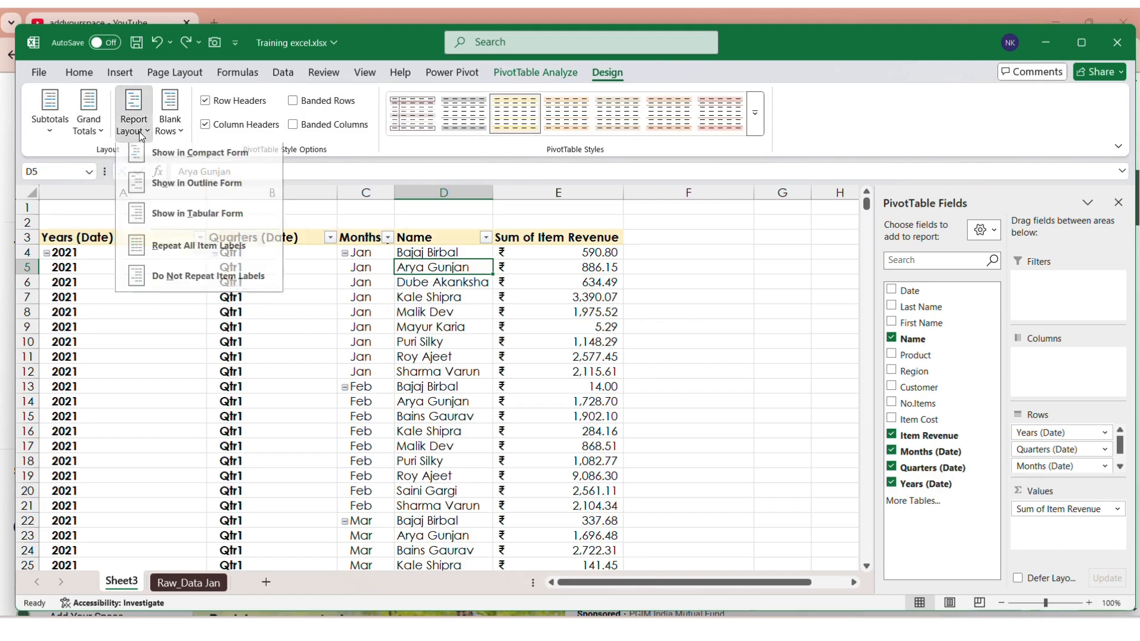
click(185, 286)
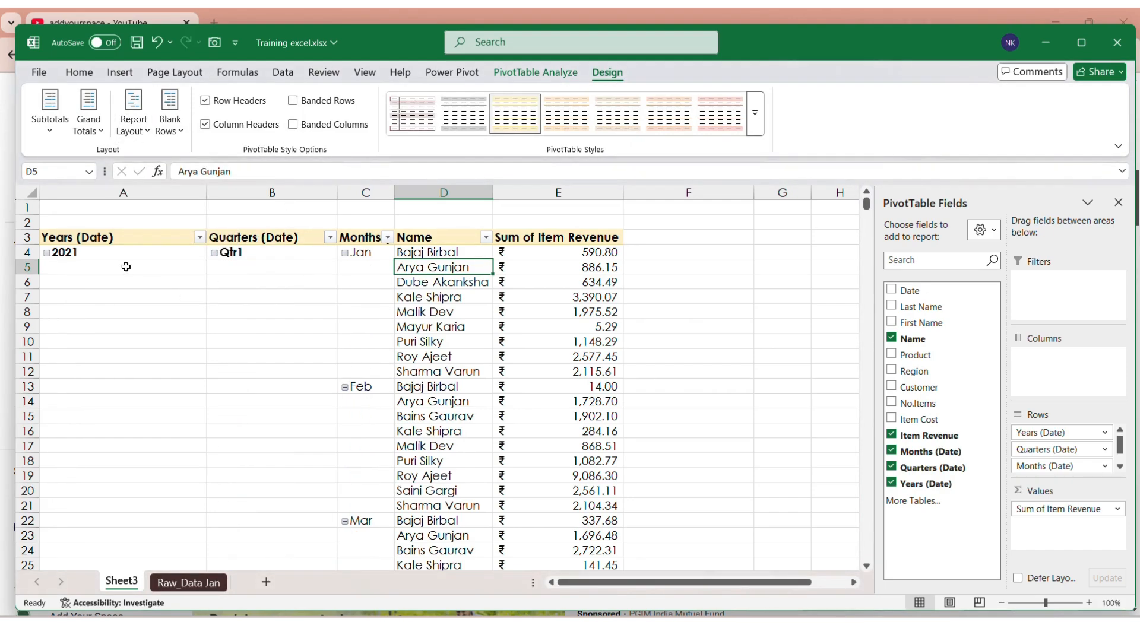
click(79, 74)
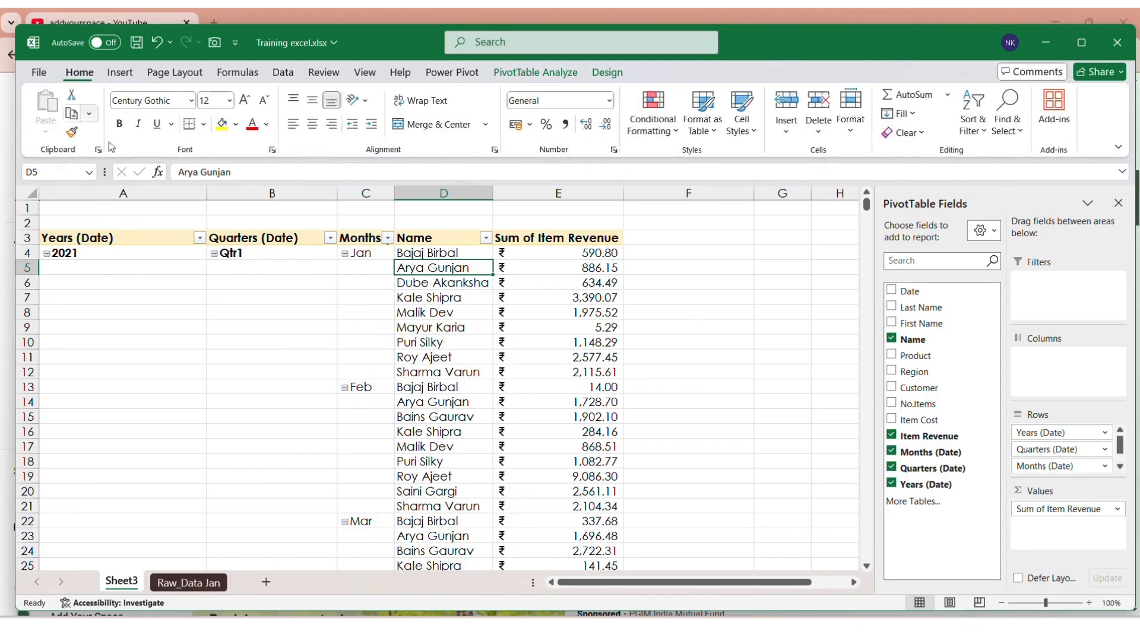
click(123, 256)
key(shift+Down)
key(shift+Down)
key(shift+Down)
key(shift+Down)
key(shift+Down)
key(shift+Down)
key(shift+Down)
key(shift+Down)
key(shift+Down)
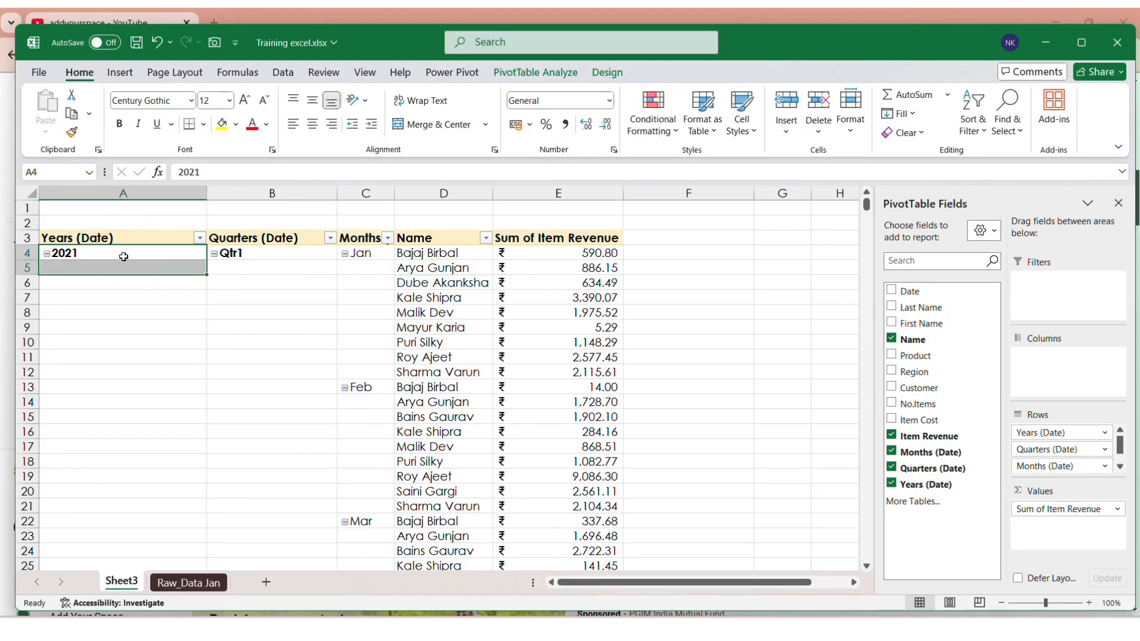
key(shift+Down)
key(shift+Down)
key(shift+Down)
key(shift+Down)
key(shift+Down)
key(shift+Down)
key(shift+Down)
key(shift+Down)
key(shift+Down)
key(shift+Down)
key(shift+Down)
key(shift+Down)
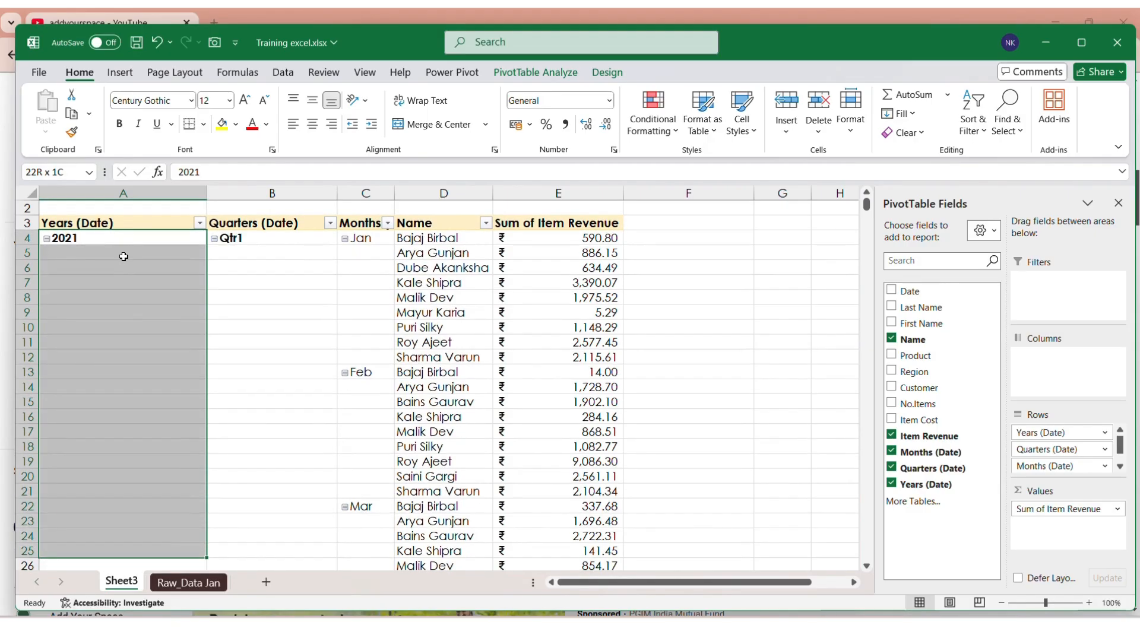
key(shift+Down)
key(shift+Down)
key(shift+Down)
key(shift+Down)
key(shift+Down)
key(shift+Down)
key(shift+Down)
key(shift+Down)
key(shift+Down)
key(shift+Down)
key(shift+Down)
key(shift+Down)
key(shift+Down)
key(shift+Down)
key(shift+Down)
key(shift+Down)
key(shift+Down)
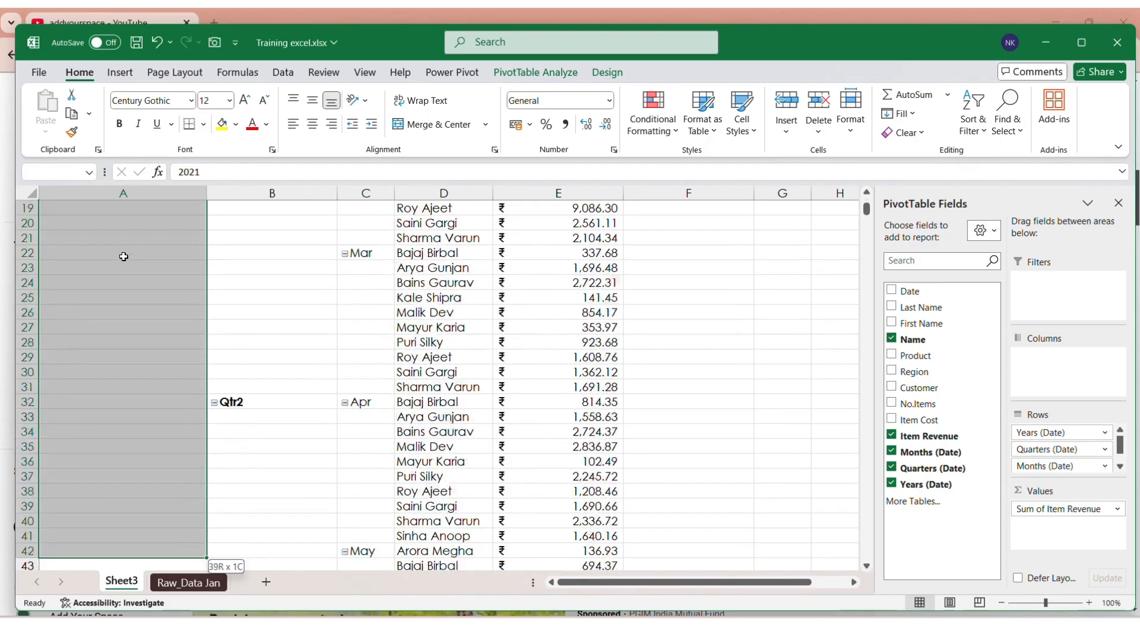
key(shift+Down)
key(shift+Down)
key(shift+Down)
key(shift+Down)
key(shift+Down)
key(shift+Up)
key(shift+Up)
key(shift+Up)
key(shift+Up)
key(shift+Up)
key(shift+Up)
key(shift+Up)
key(shift+Up)
key(shift+Up)
key(shift+Up)
key(shift+Up)
key(shift+Up)
key(shift+Up)
key(shift+Up)
key(shift+Up)
key(shift+Up)
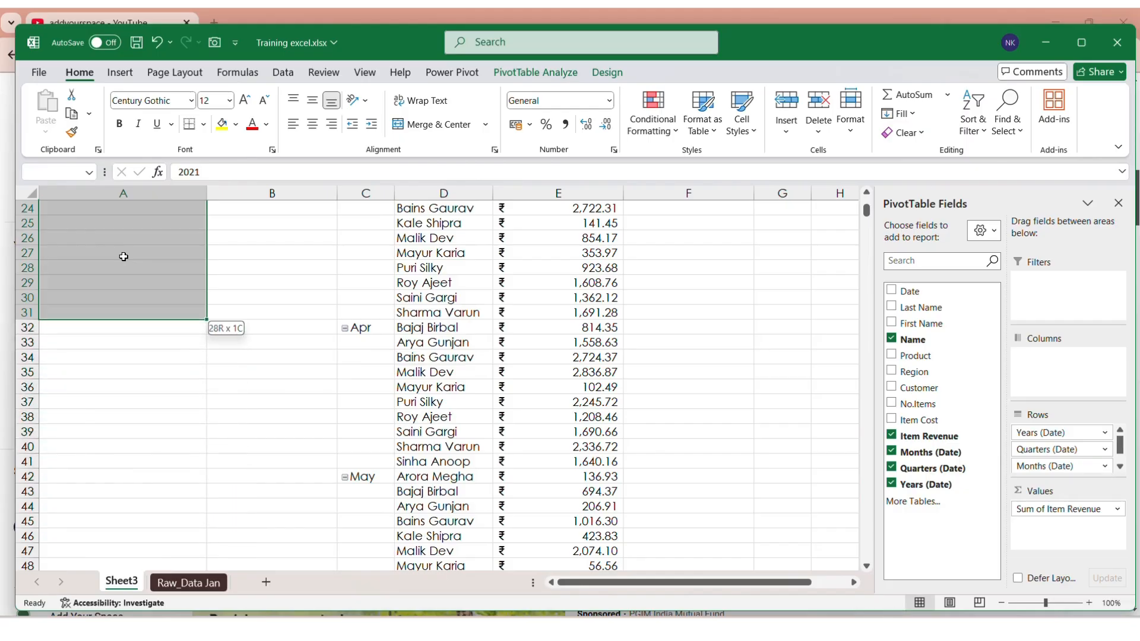
key(shift+Down)
key(shift+Down)
key(shift+Down)
key(shift+Down)
key(shift+Down)
key(shift+Down)
key(shift+Down)
key(shift+Down)
key(shift+Down)
key(shift+Down)
key(shift+Down)
key(shift+Down)
key(shift+Down)
key(shift+Down)
key(shift+Down)
key(shift+Down)
key(shift+Down)
key(shift+Down)
key(shift+Down)
key(shift+Down)
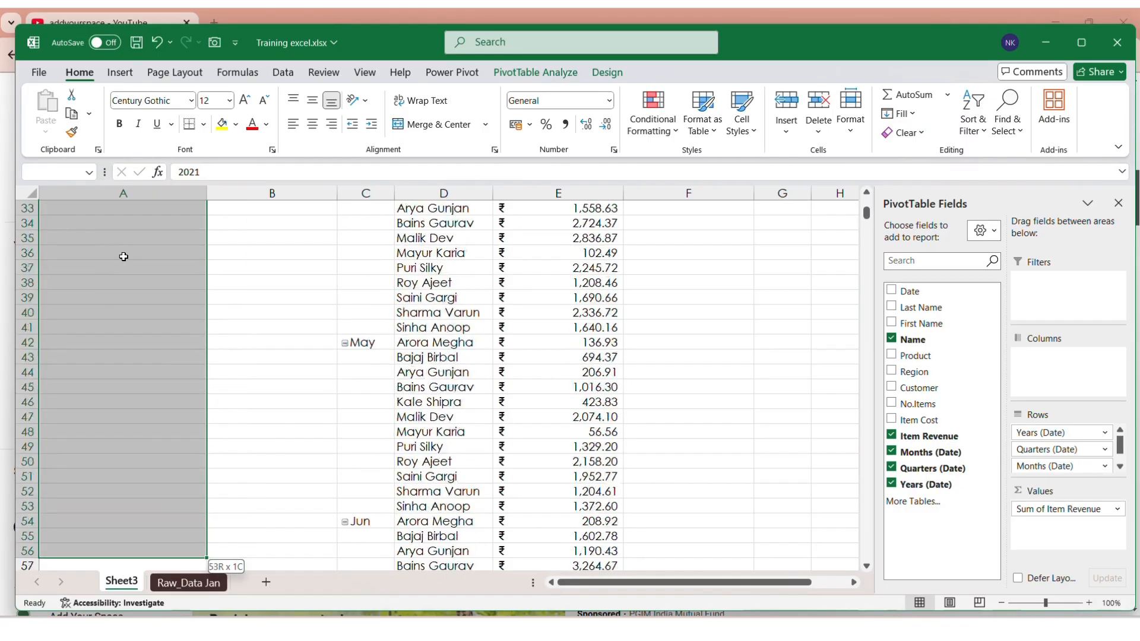
key(shift+Down)
key(shift+Down)
key(shift+Down)
key(shift+Down)
key(shift+Down)
key(shift+Down)
key(shift+Down)
key(shift+Down)
key(shift+Down)
key(shift+Down)
key(shift+Down)
key(shift+Down)
key(shift+Down)
key(shift+Down)
key(shift+Down)
key(shift+Down)
key(shift+Down)
key(shift+Down)
key(shift+Down)
key(shift+Down)
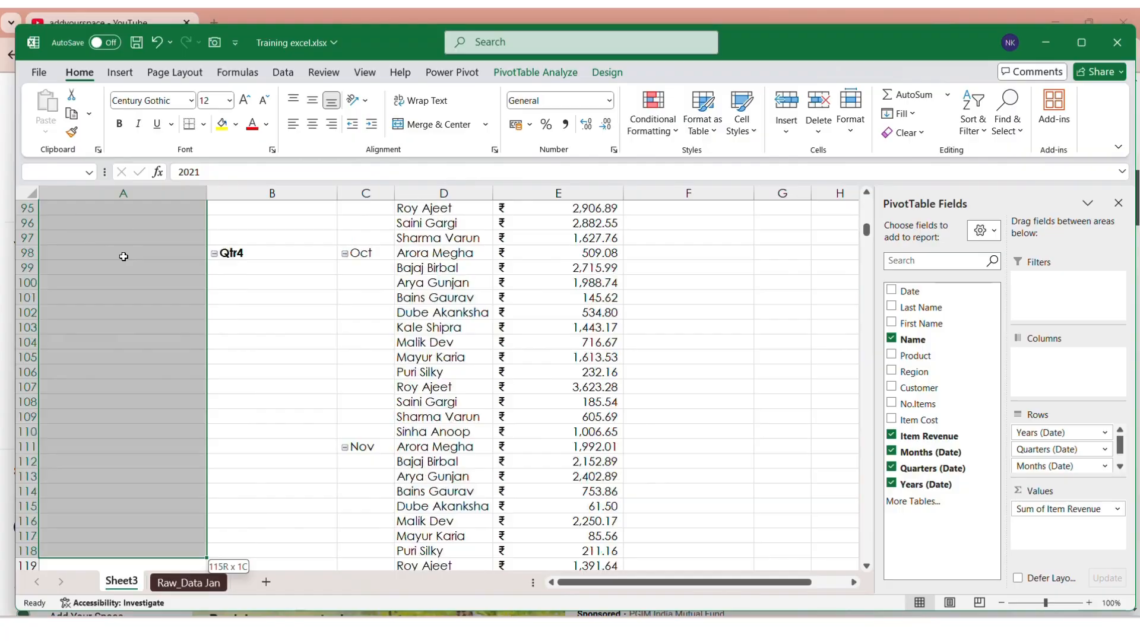
key(shift+Down)
key(shift+Down)
key(shift+Down)
key(shift+Down)
key(shift+Down)
key(shift+Down)
key(shift+Down)
key(shift+Down)
key(shift+Down)
key(shift+Down)
key(shift+Down)
key(shift+Down)
key(shift+Down)
key(shift+Down)
key(shift+Down)
key(shift+Down)
key(shift+Down)
key(shift+Down)
key(shift+Down)
key(shift+Down)
key(shift+Up)
key(shift+Up)
key(shift+Up)
key(shift+Up)
key(shift+Up)
key(shift+Up)
key(shift+Up)
key(shift+Up)
key(shift+Up)
key(shift+Up)
key(shift+Up)
key(shift+Up)
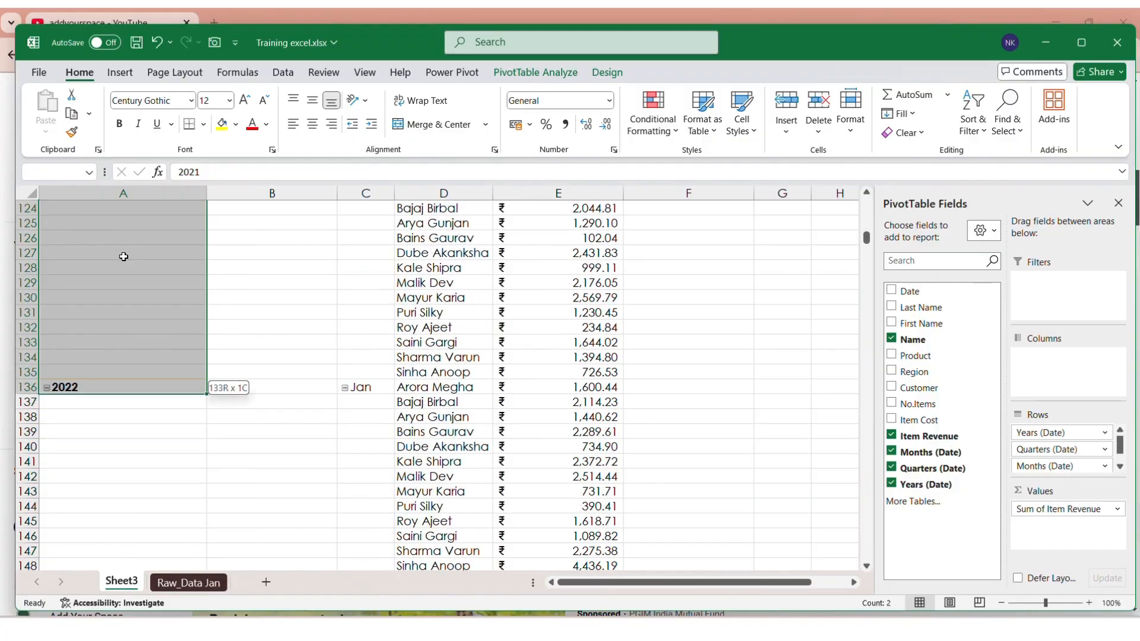
key(shift+Up)
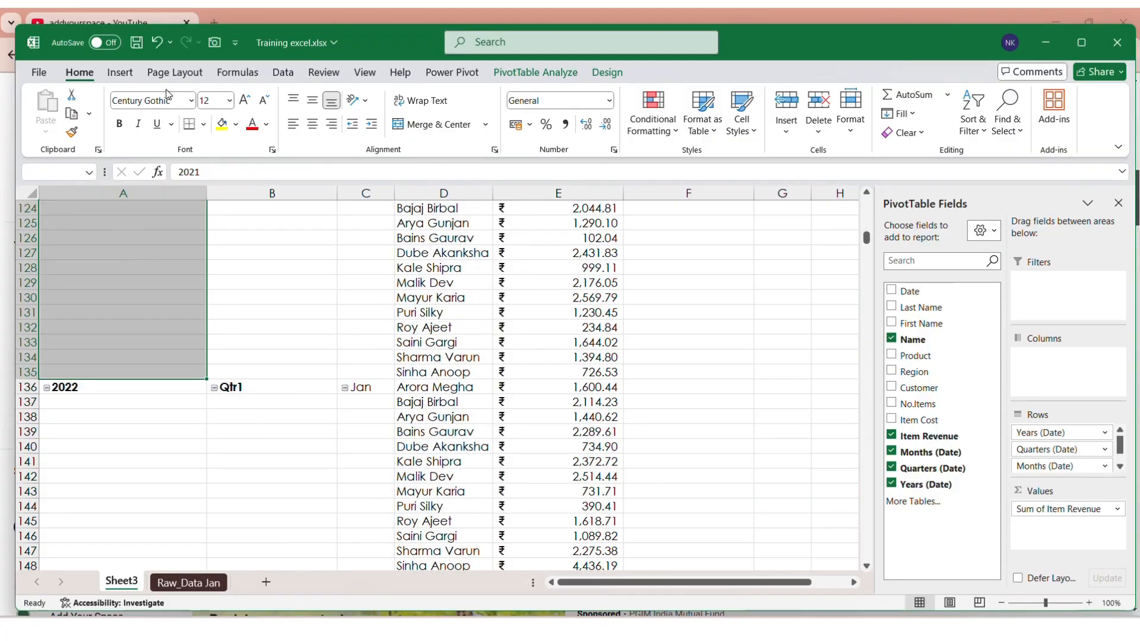
click(444, 125)
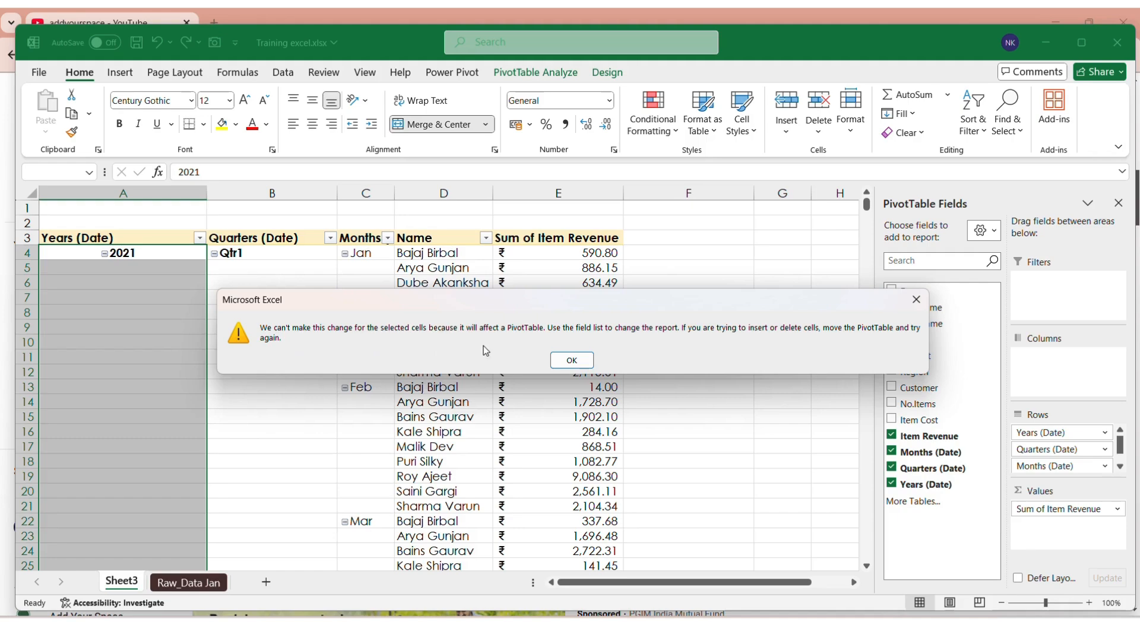
click(572, 361)
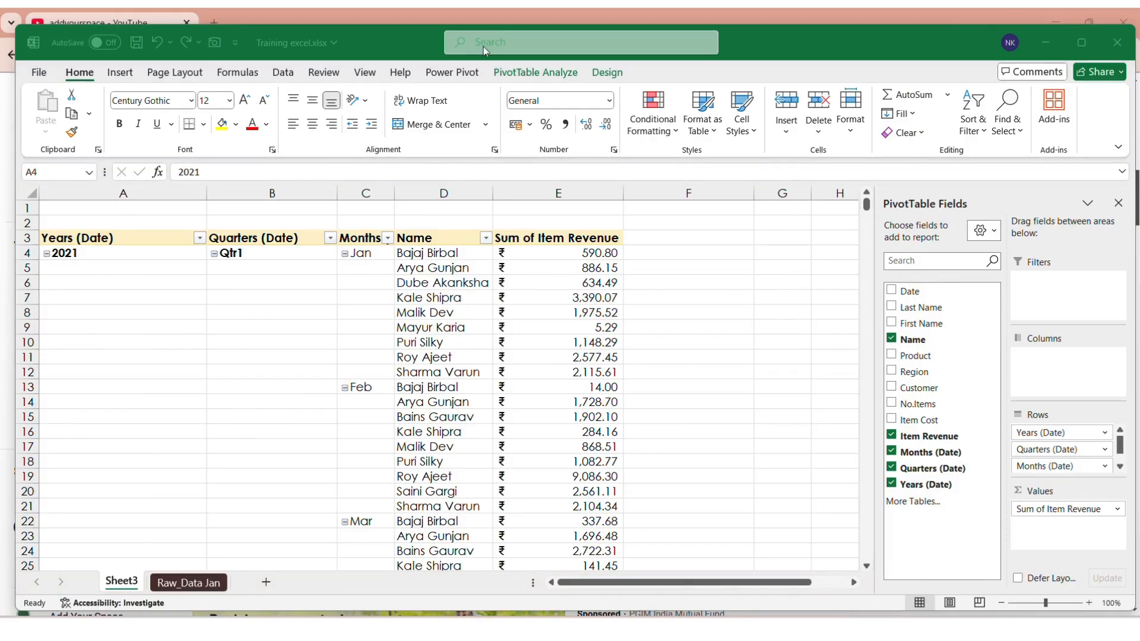
click(297, 348)
Step: Enable 'Merge and center cells with labels' in PivotTable Options so Qtr1, Jan and Feb span their rows
click(297, 349)
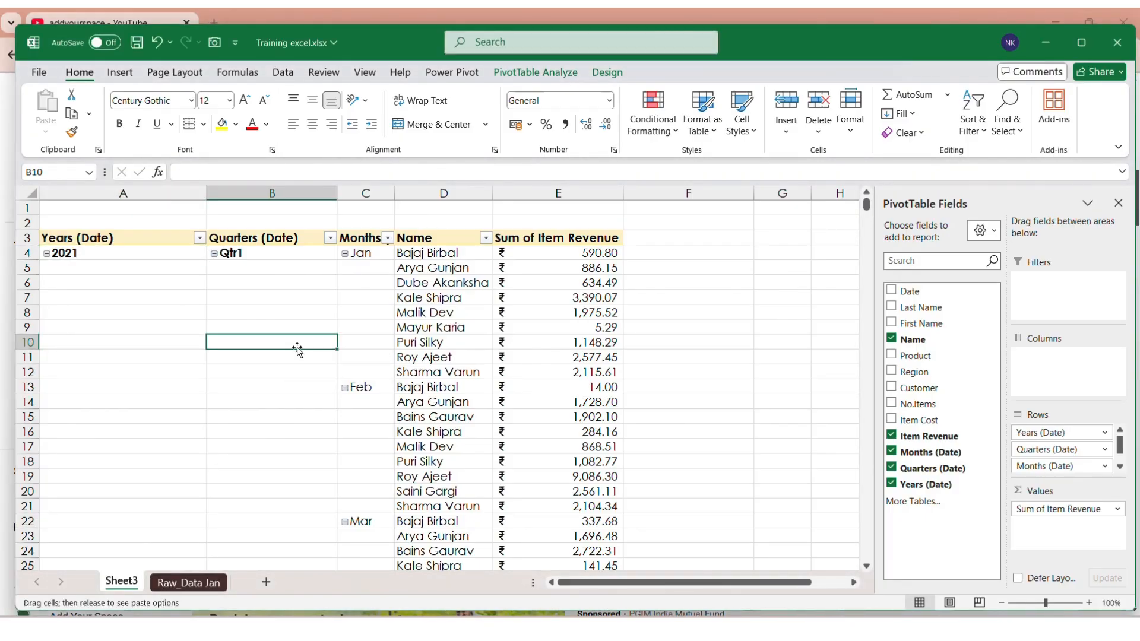
right_click(265, 316)
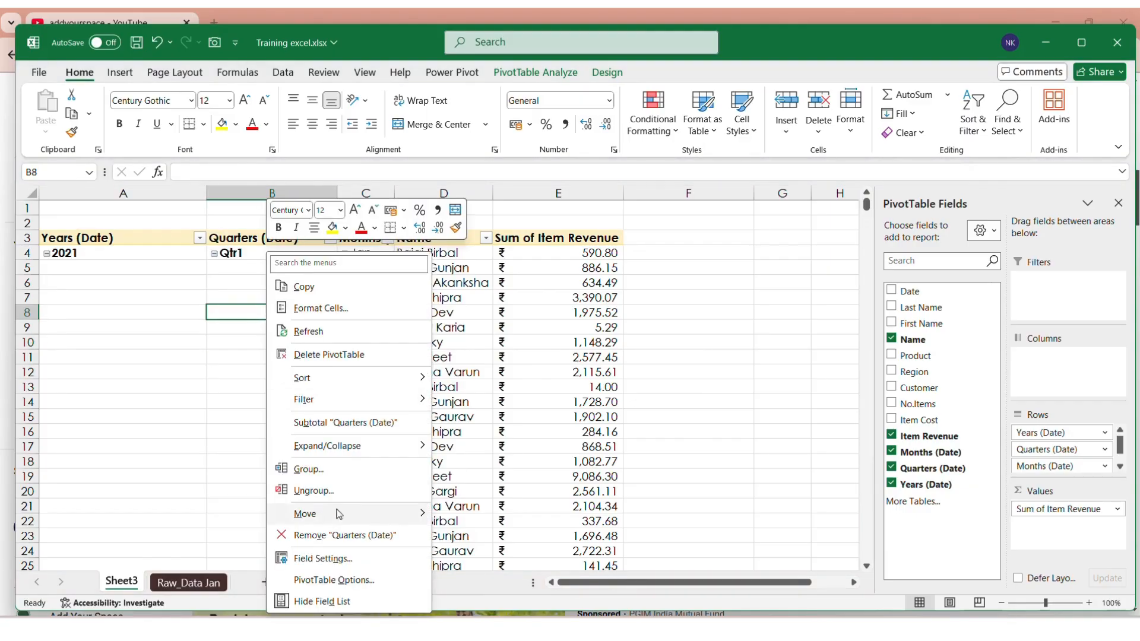
click(345, 579)
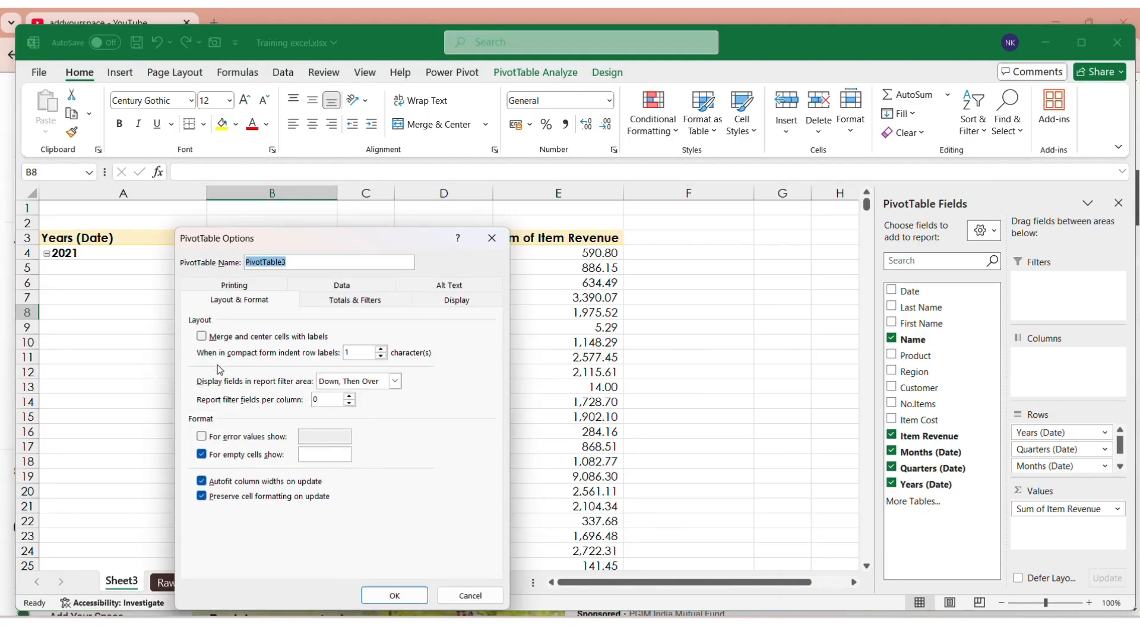
click(201, 337)
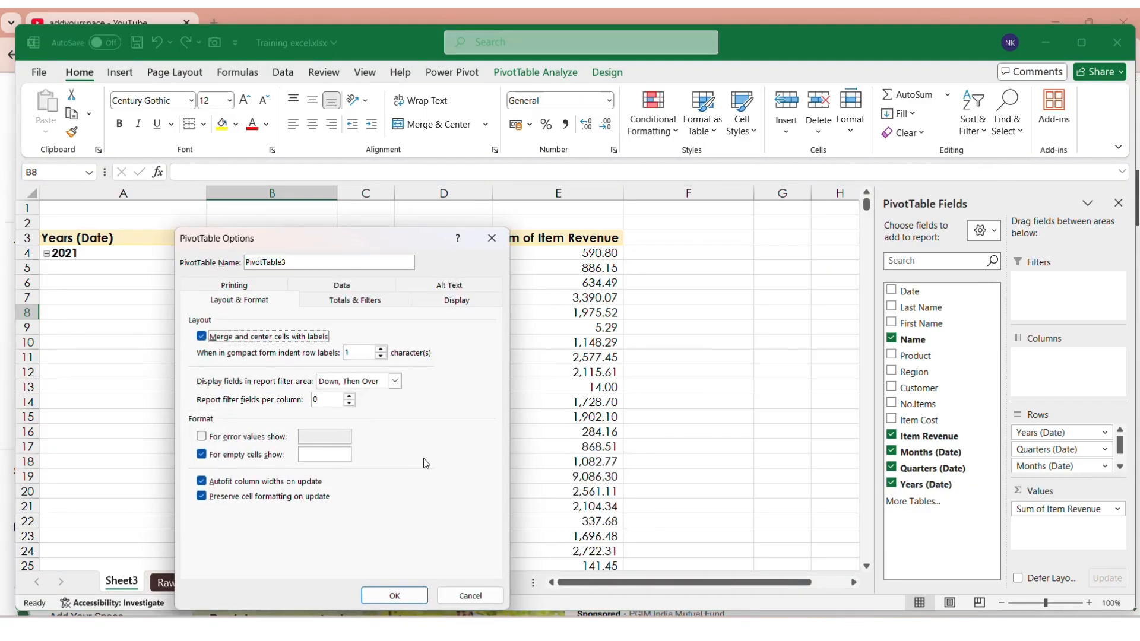
click(394, 595)
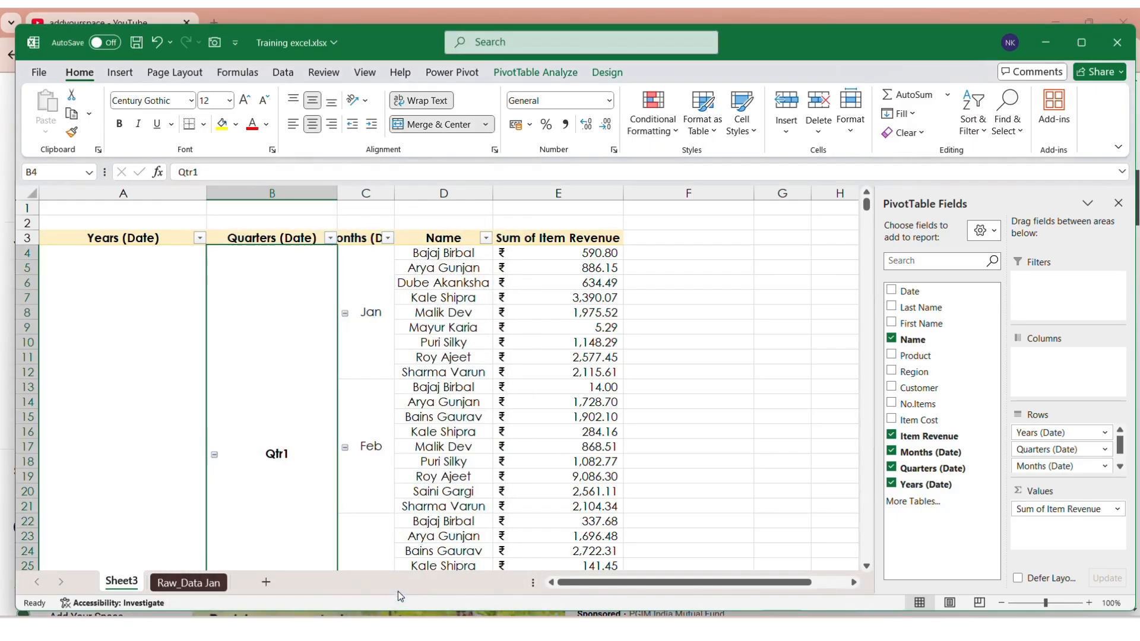
scroll(153, 350, down, 4)
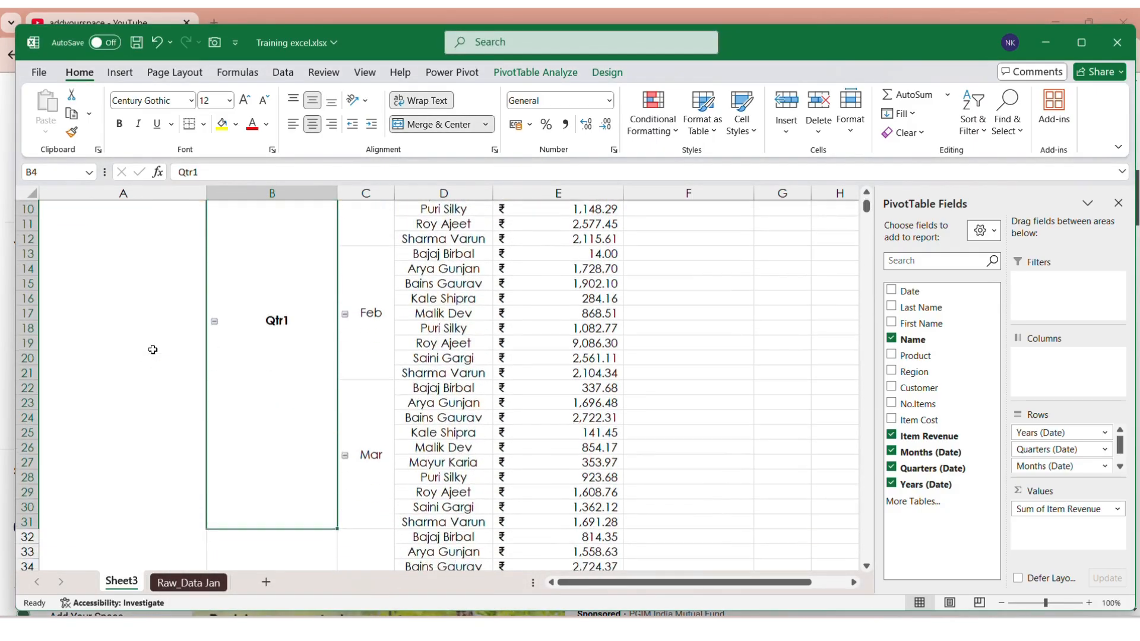
scroll(229, 356, down, 8)
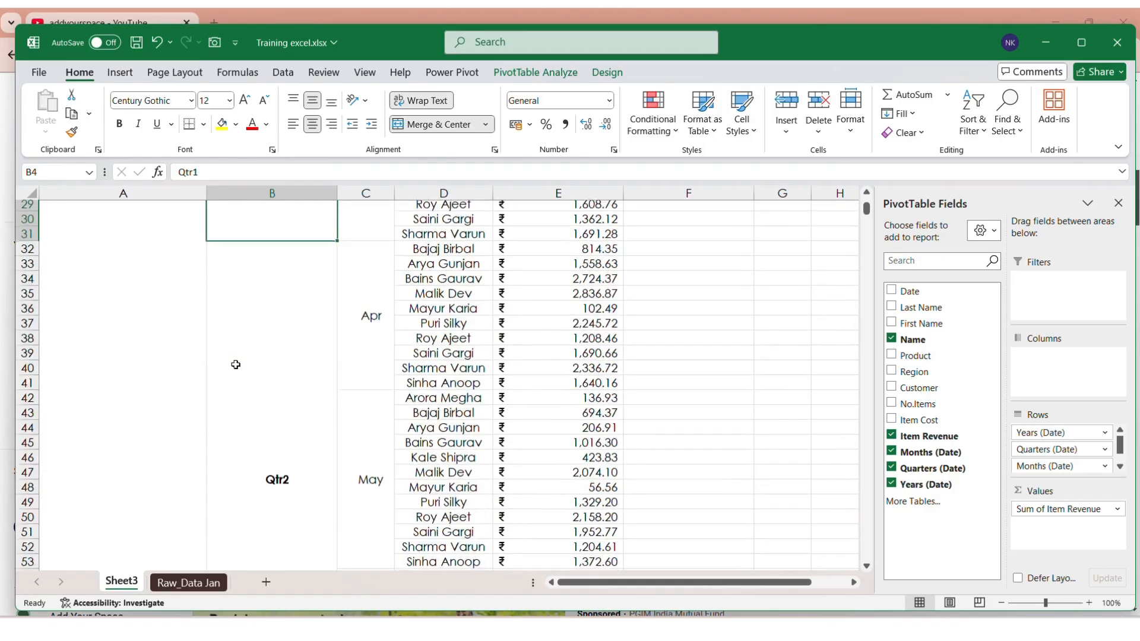
scroll(236, 364, up, 9)
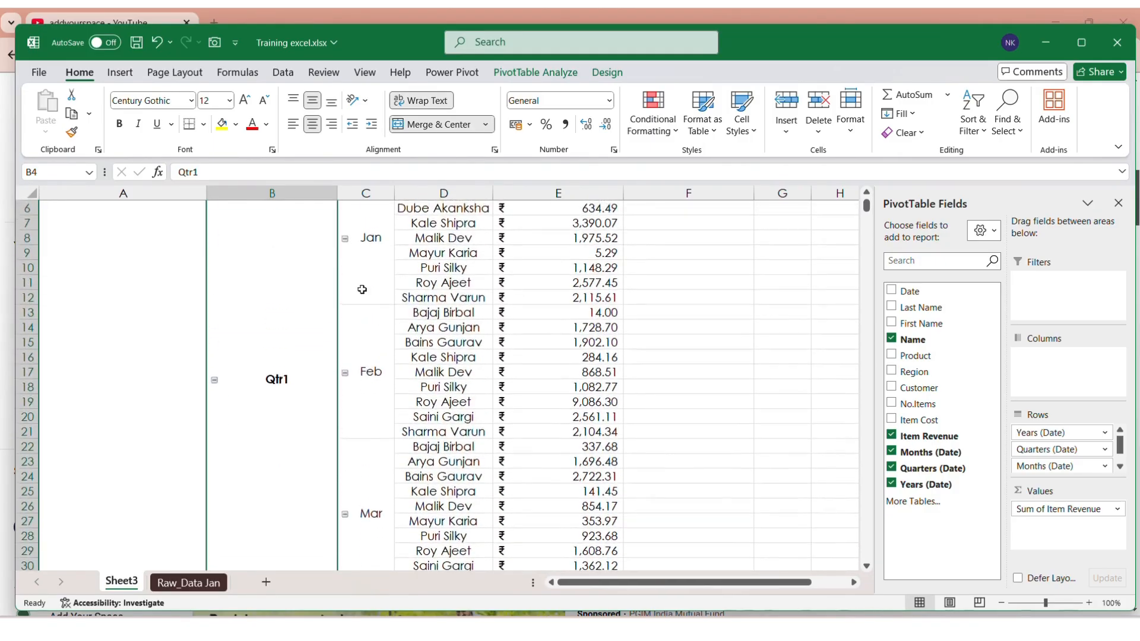
scroll(313, 342, down, 4)
scroll(312, 341, down, 10)
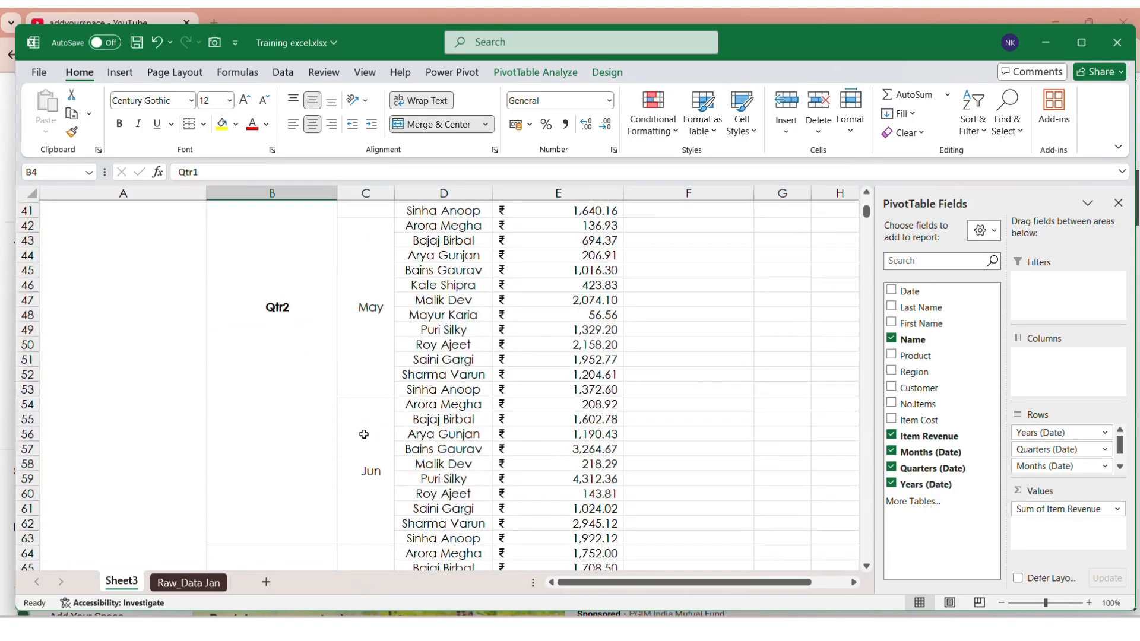
scroll(364, 435, down, 7)
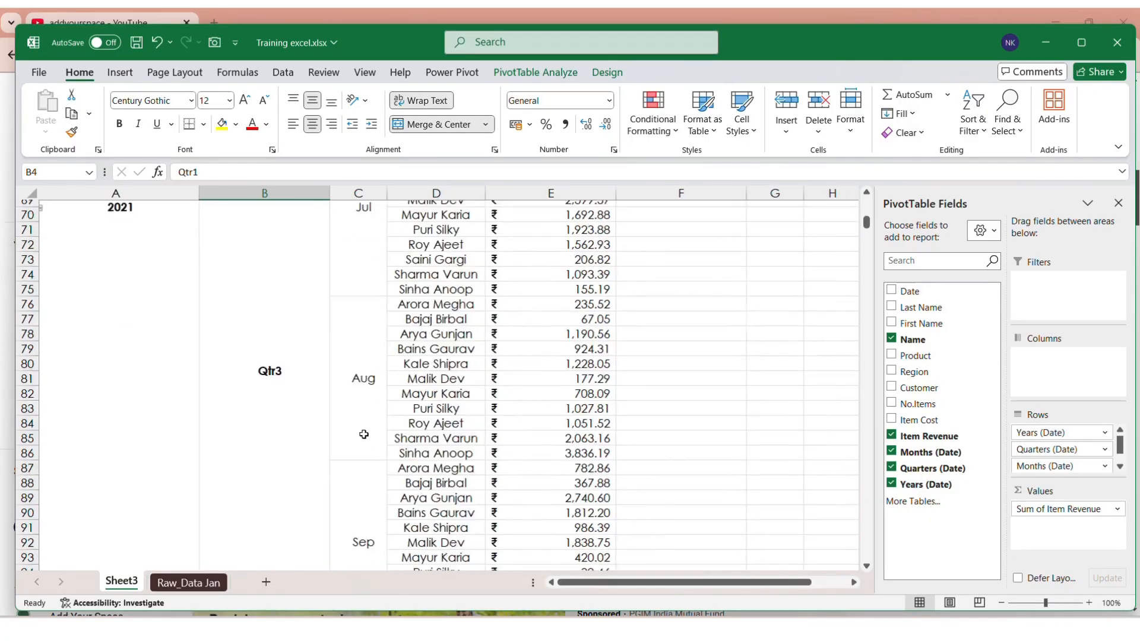
scroll(363, 434, up, 1)
scroll(364, 434, down, 2)
scroll(157, 372, up, 7)
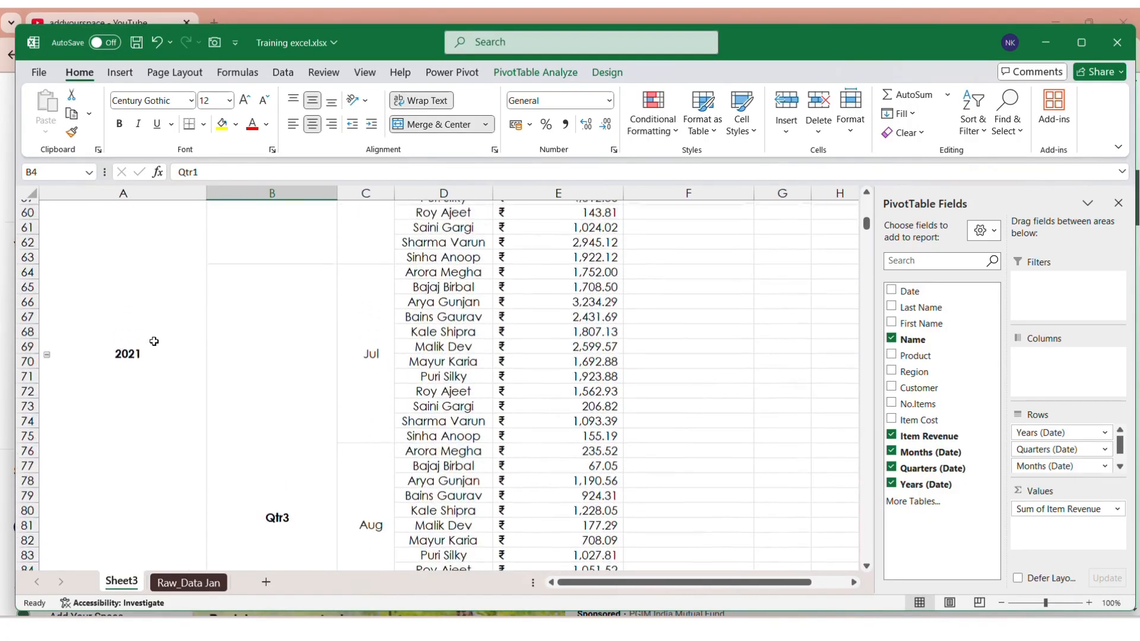
click(141, 367)
scroll(137, 373, up, 18)
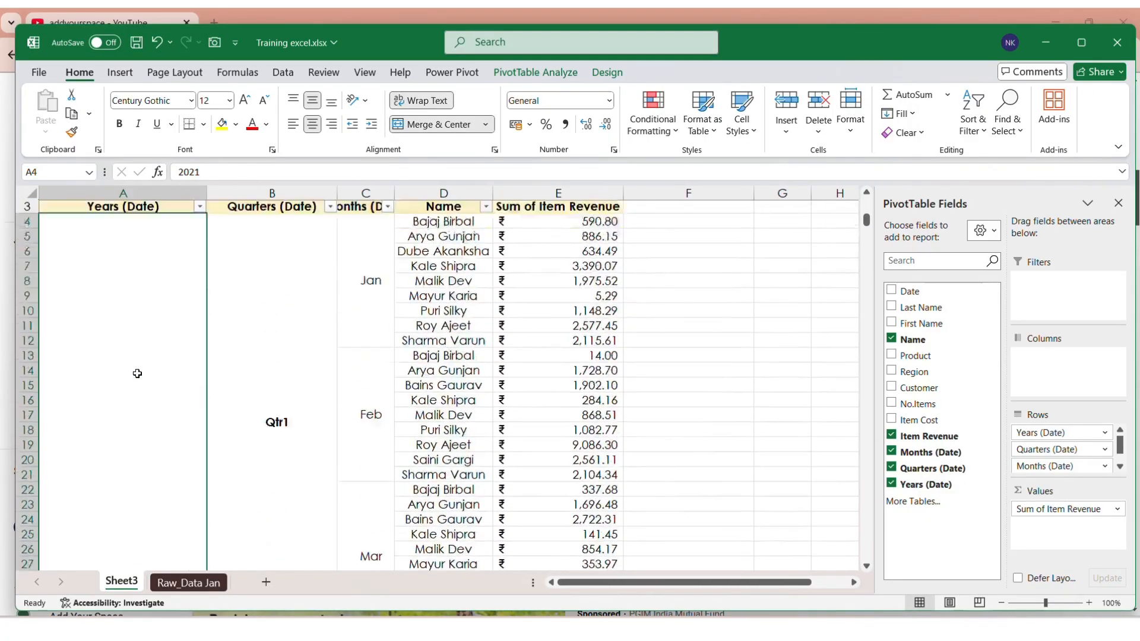
scroll(137, 374, down, 7)
scroll(137, 374, down, 20)
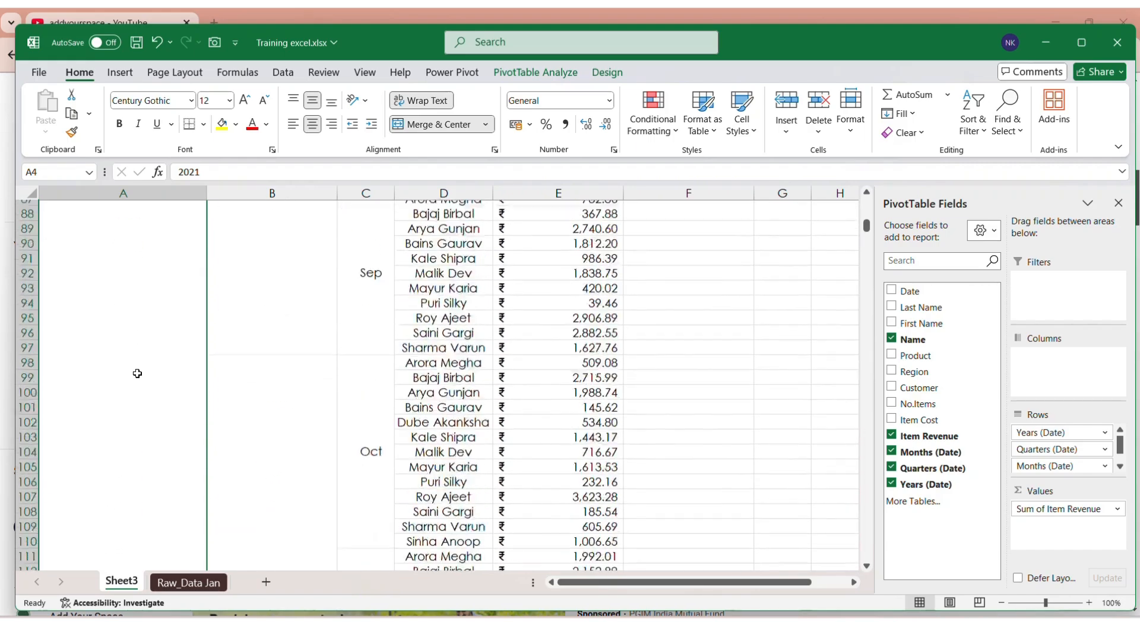
scroll(380, 318, up, 4)
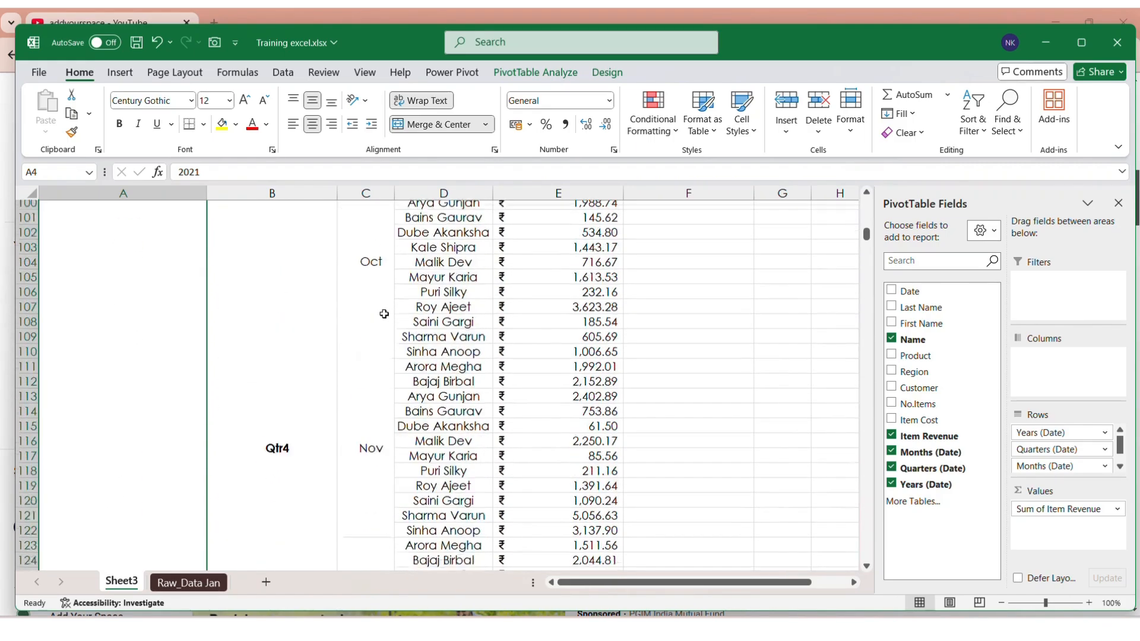
scroll(380, 319, down, 7)
scroll(382, 316, up, 3)
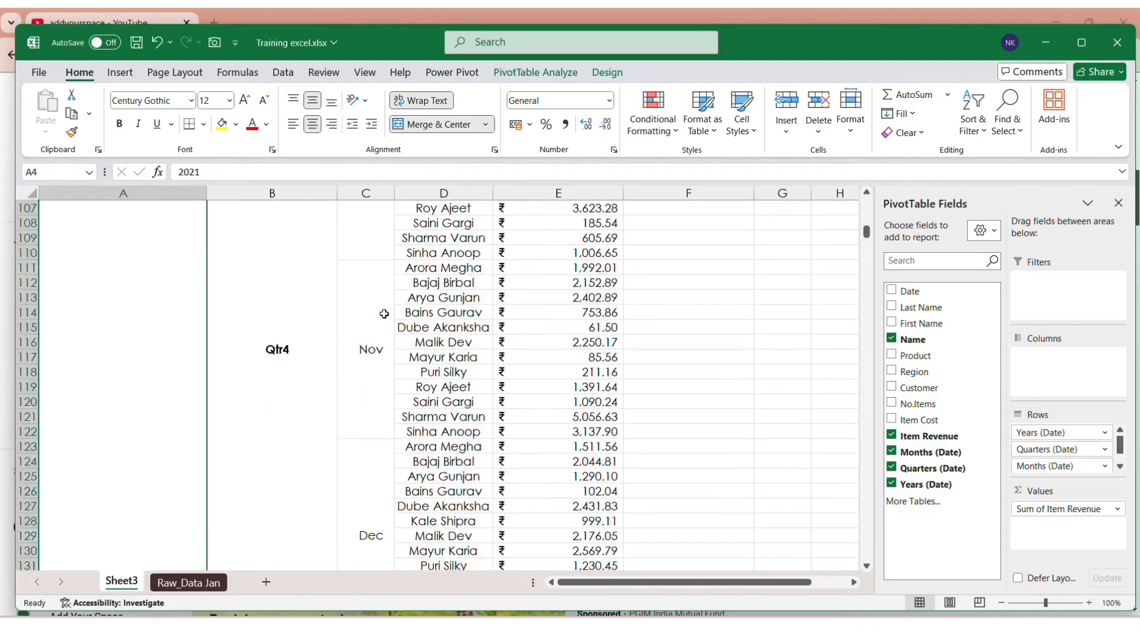
scroll(384, 314, down, 15)
scroll(384, 314, down, 10)
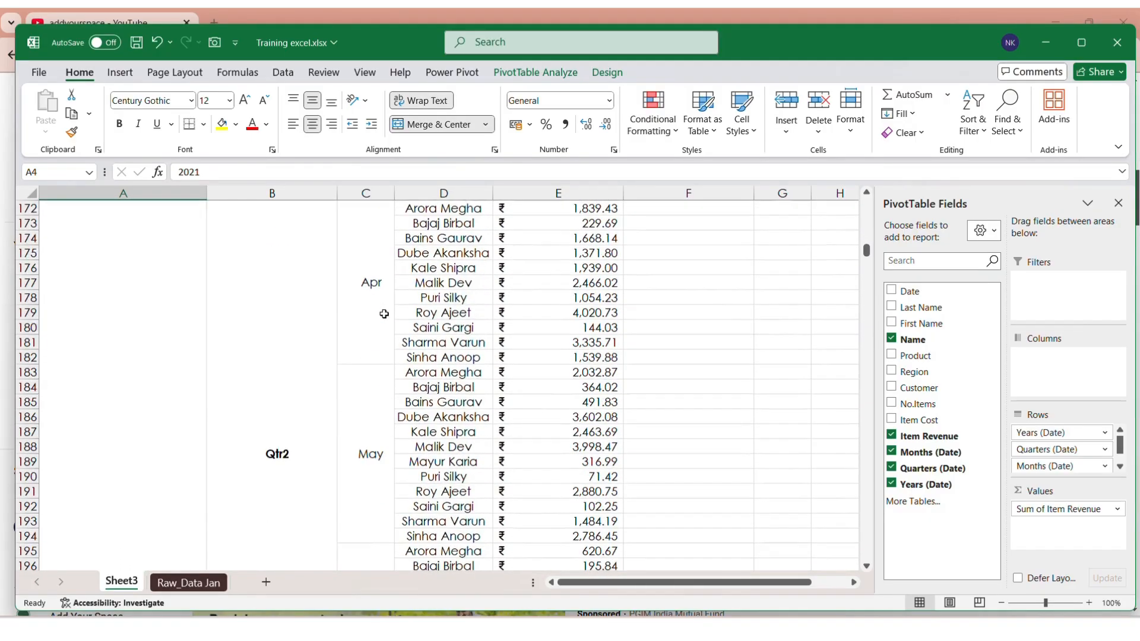
click(182, 346)
scroll(387, 325, up, 20)
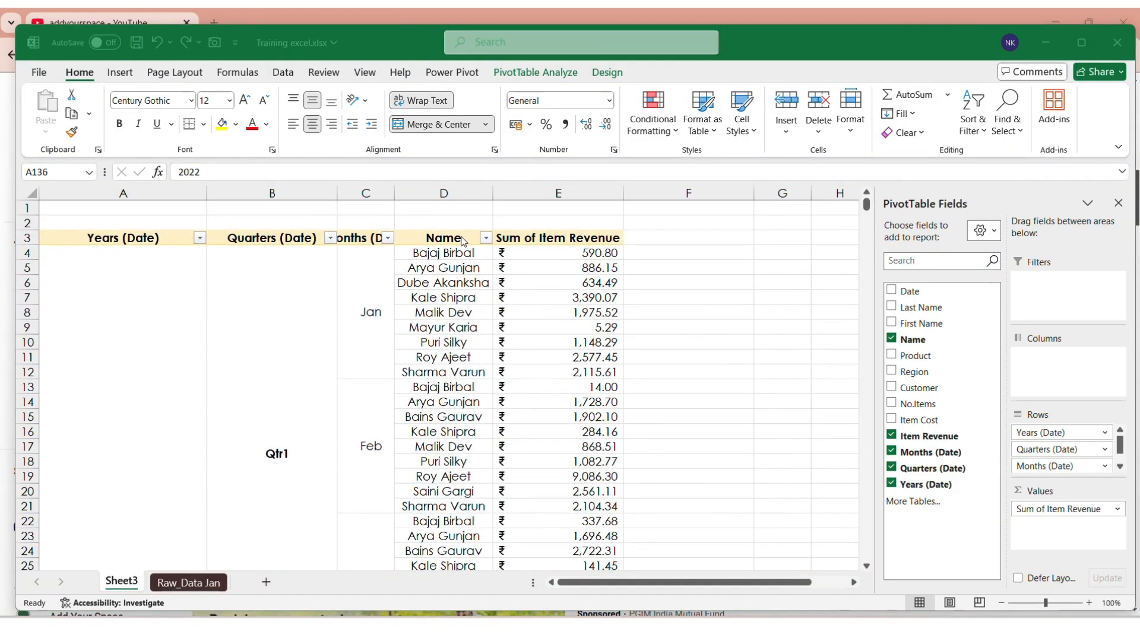
click(460, 241)
key(Left)
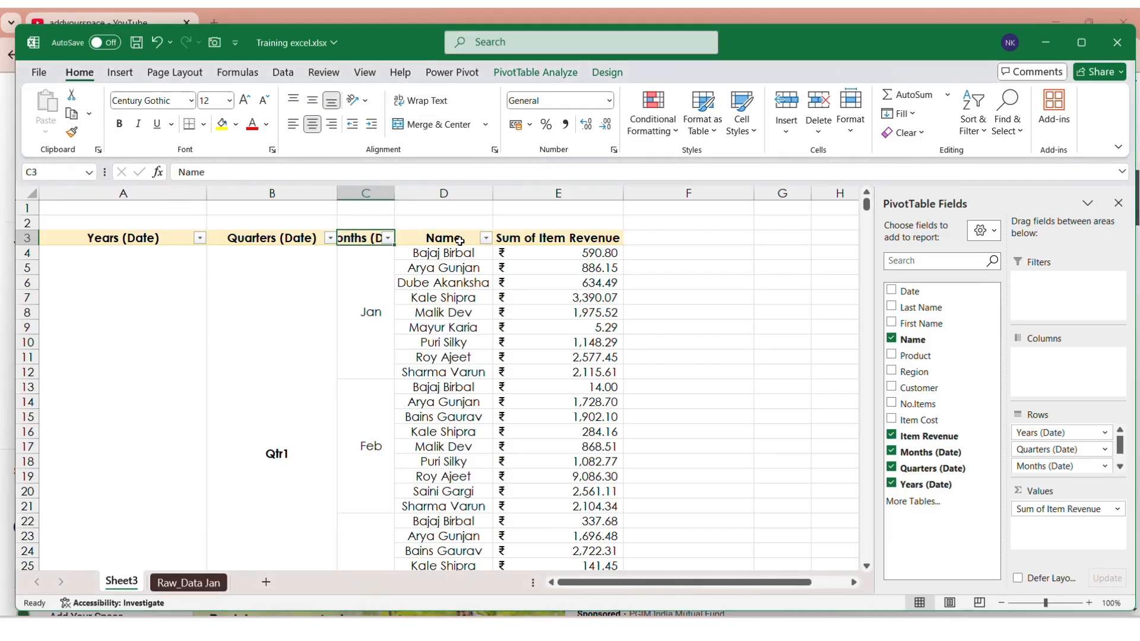
key(Left)
key(Left)
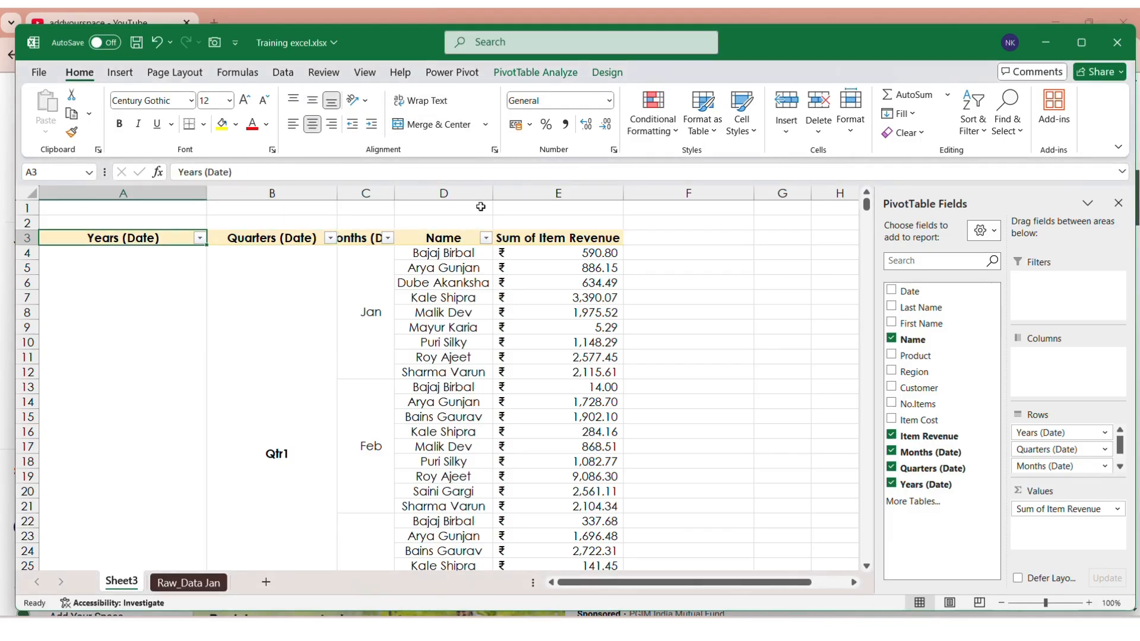